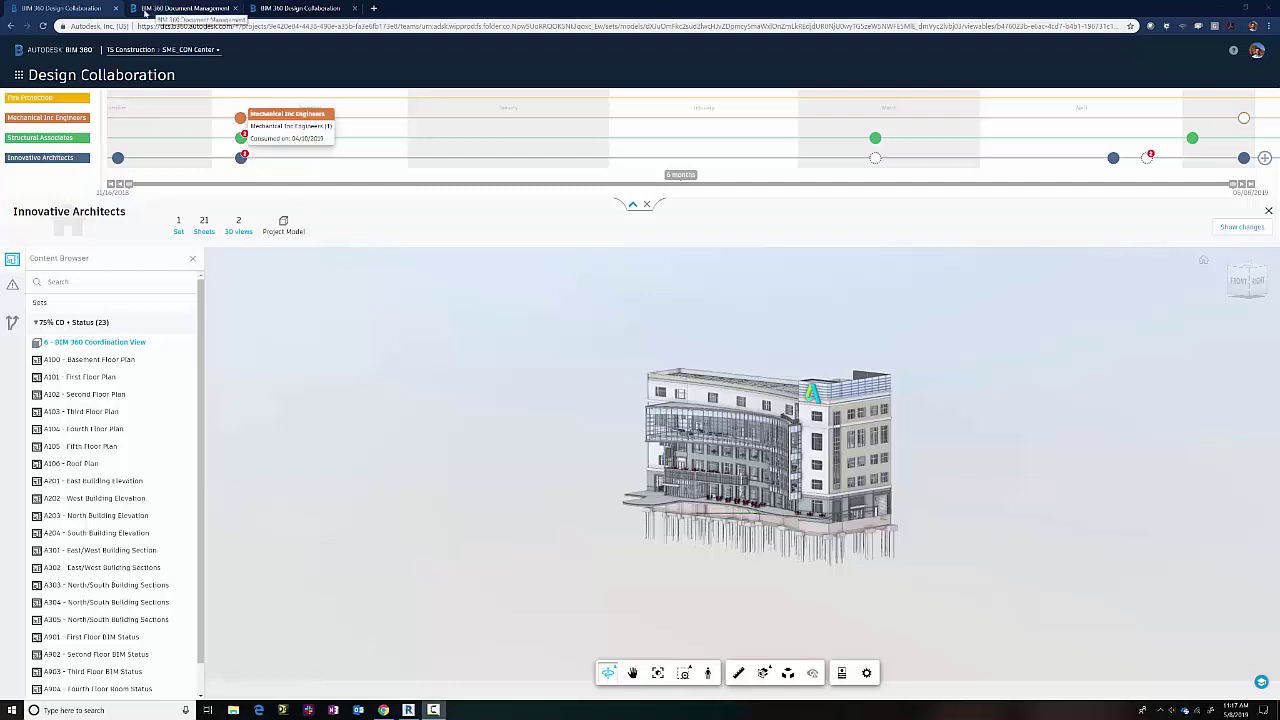
- Open the permissions of the Civil Team folder under 40 Design Models in Document Management and review its roles
{"action": "left_click", "coordinate": [19, 75]}
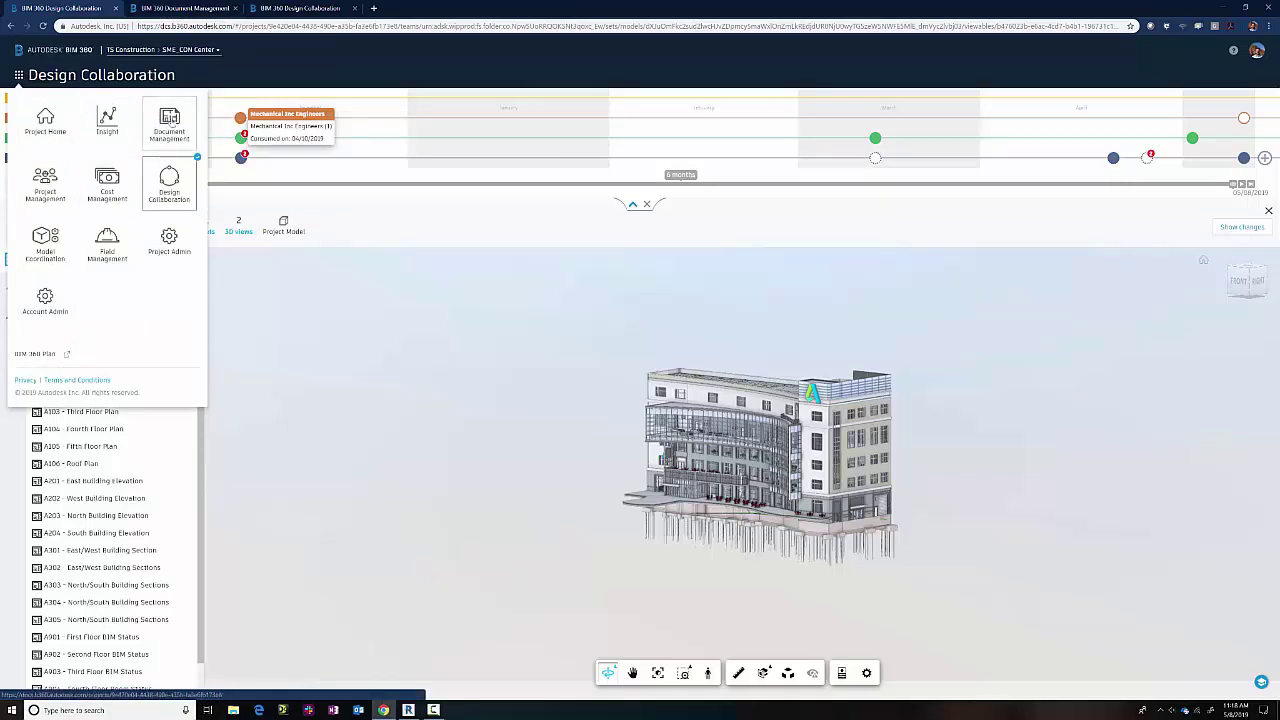
{"action": "left_click", "coordinate": [170, 120]}
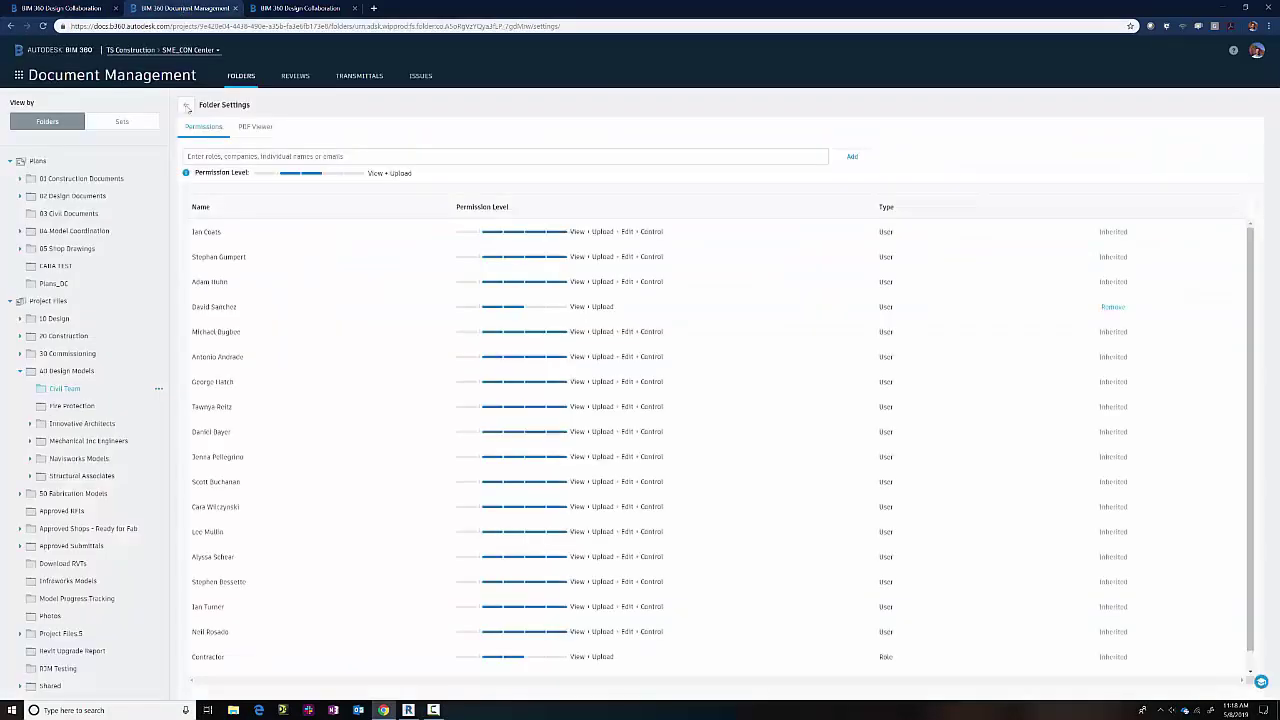
{"action": "left_click", "coordinate": [186, 106]}
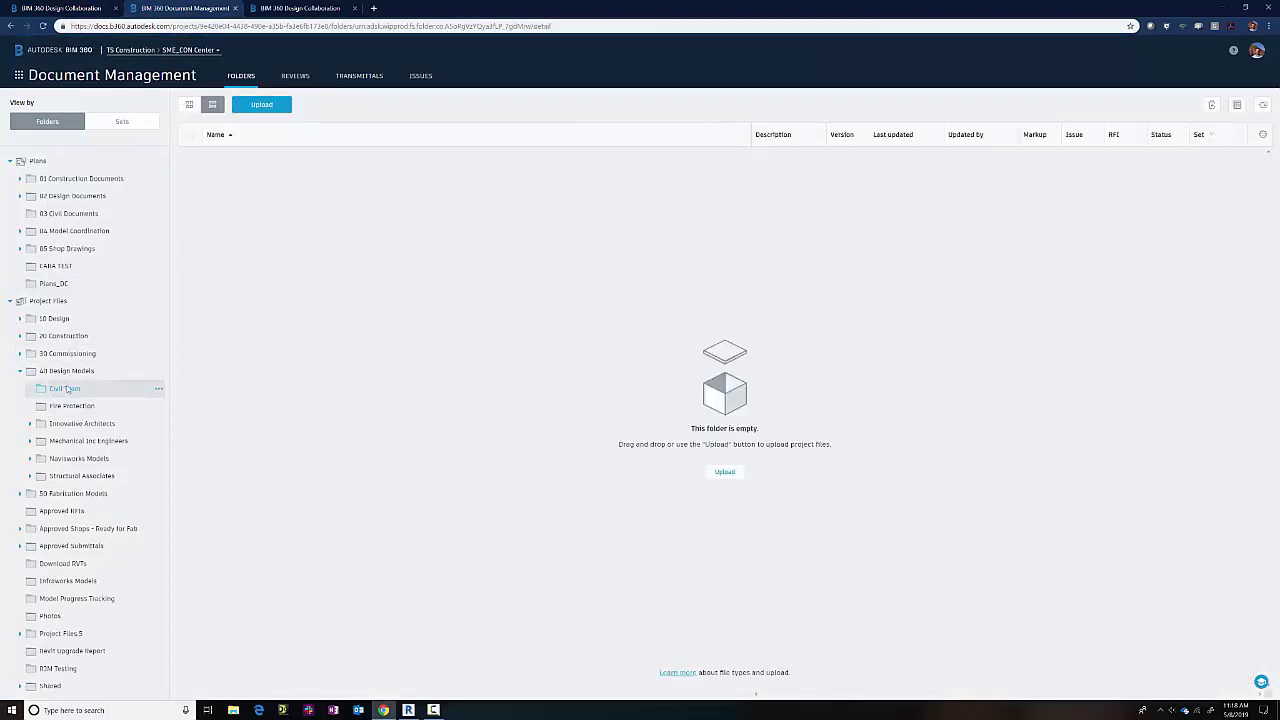
{"action": "left_click", "coordinate": [158, 388]}
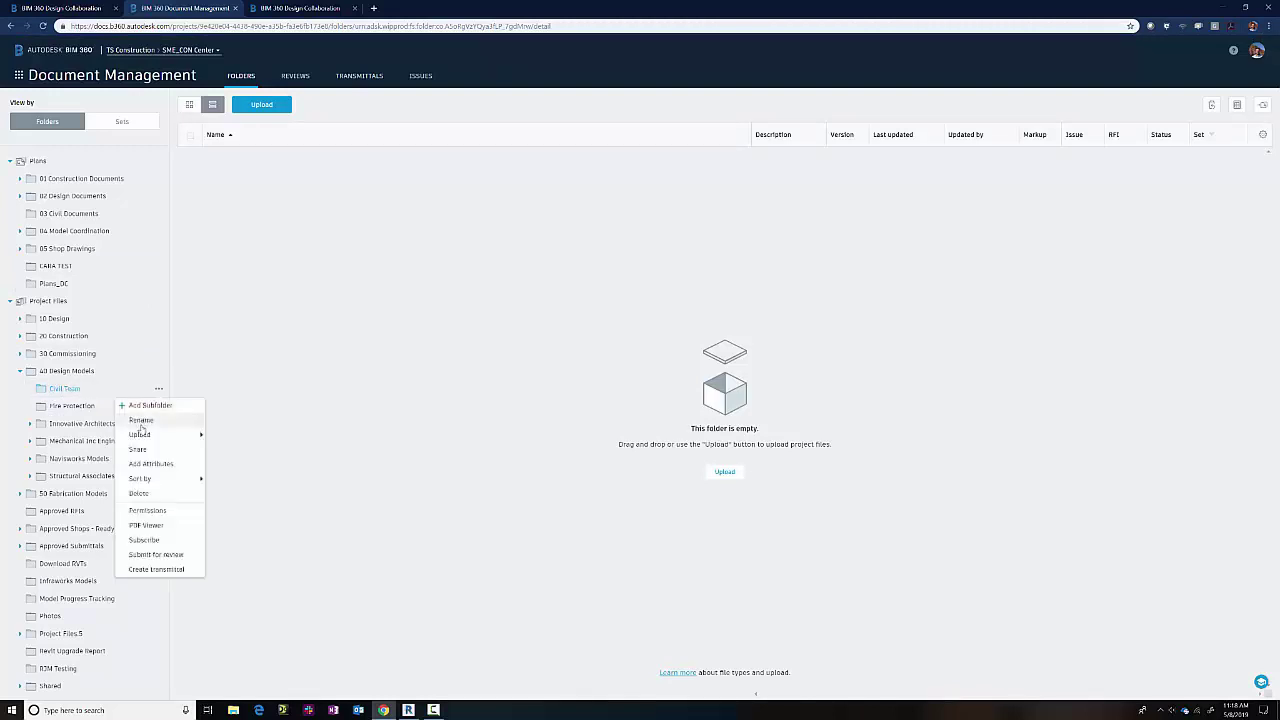
{"action": "left_click", "coordinate": [142, 511]}
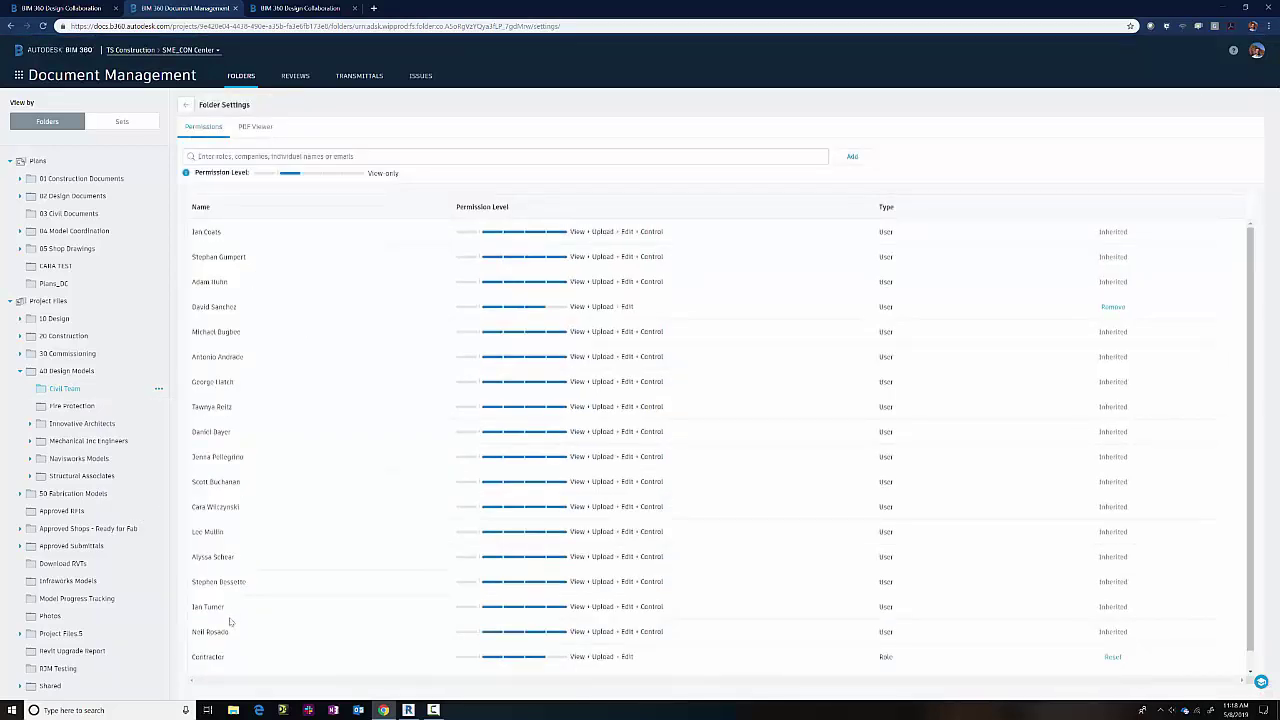
{"action": "scroll", "coordinate": [241, 609], "scroll_direction": "down", "scroll_amount": 2}
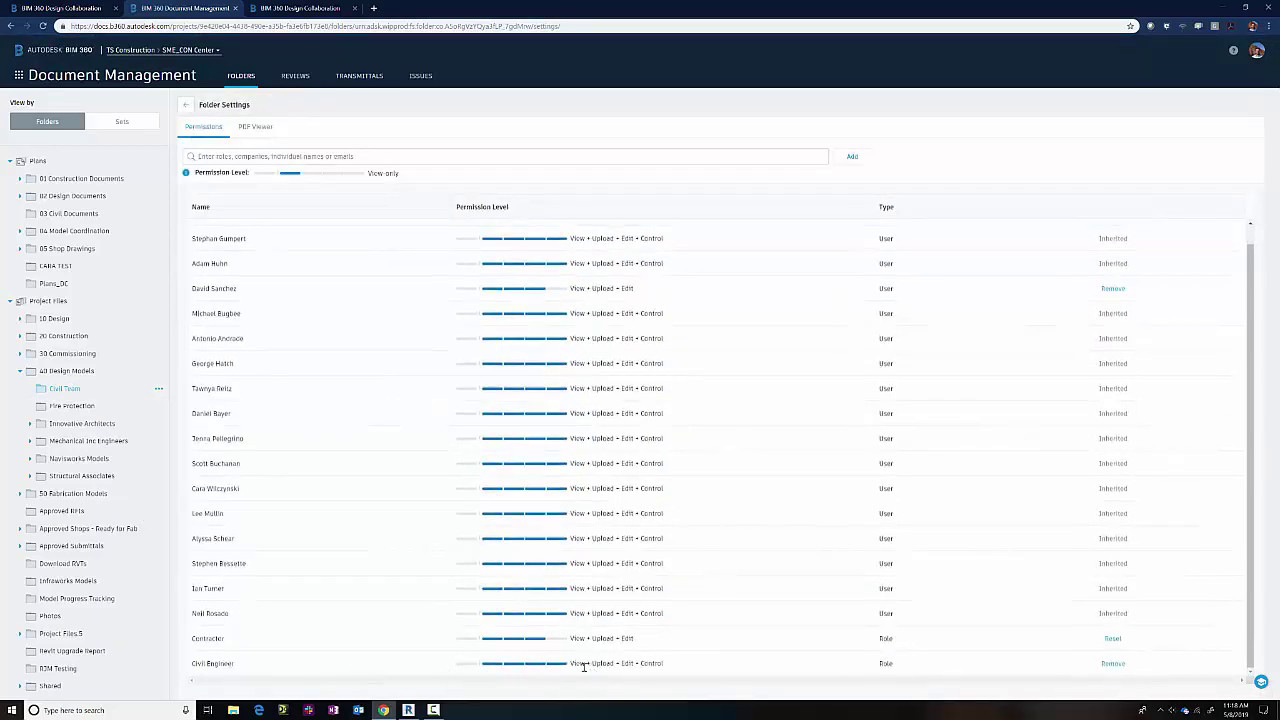
{"action": "left_click", "coordinate": [233, 158]}
{"action": "type", "text": "Safety"}
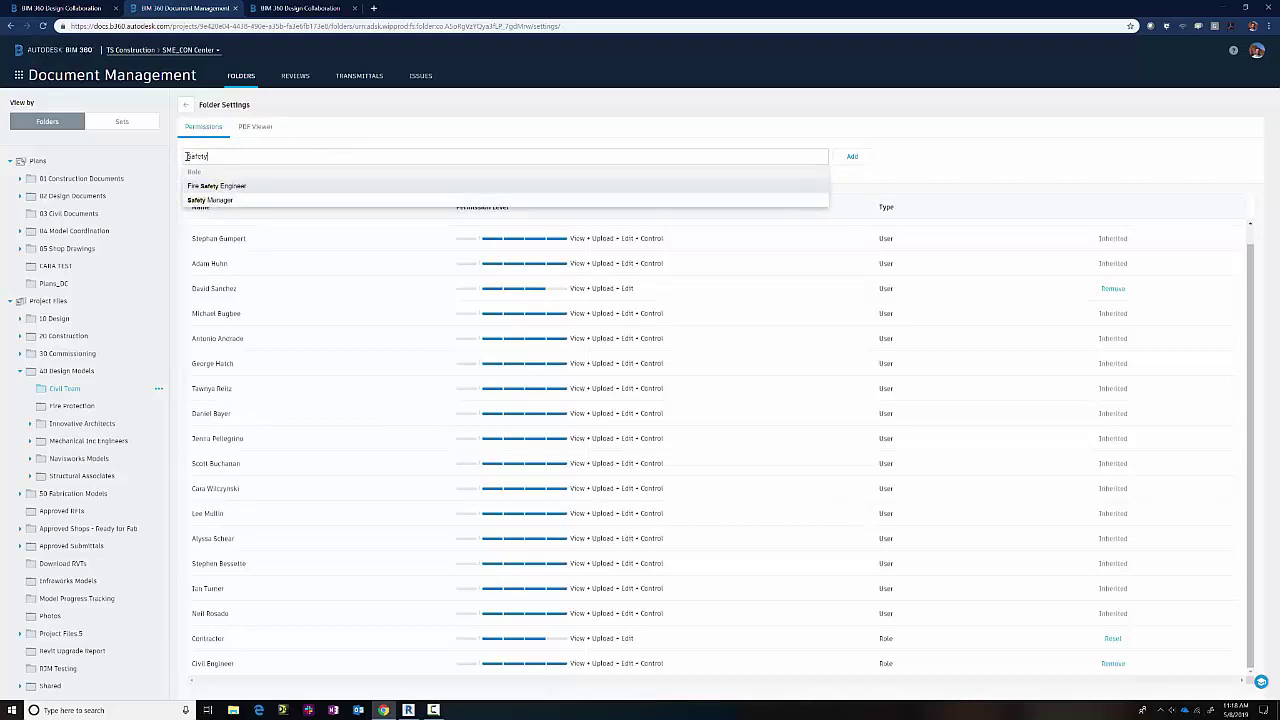
{"action": "key", "text": "BackSpace"}
{"action": "key", "text": "BackSpace"}
{"action": "key", "text": "BackSpace"}
{"action": "key", "text": "BackSpace"}
{"action": "key", "text": "BackSpace"}
{"action": "key", "text": "BackSpace"}
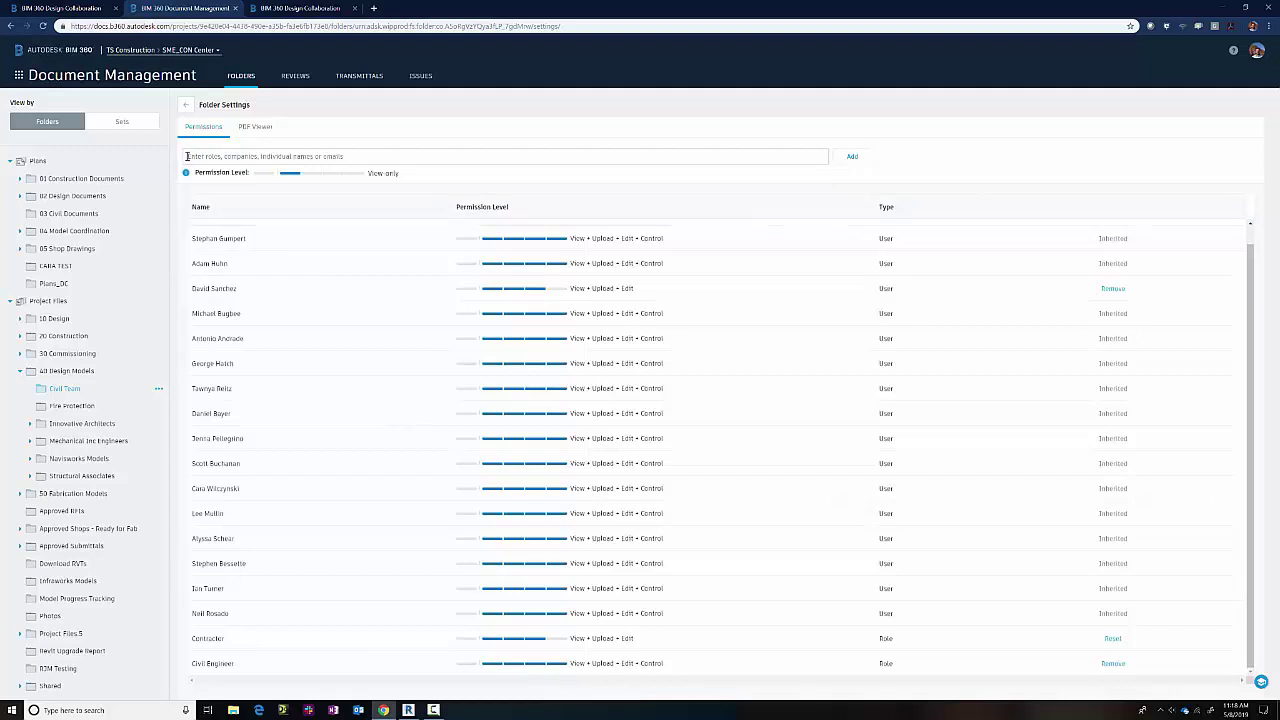
- Grant the BIM Manager role View + Upload + Edit permission on the Civil Team folder
{"action": "type", "text": "BIM"}
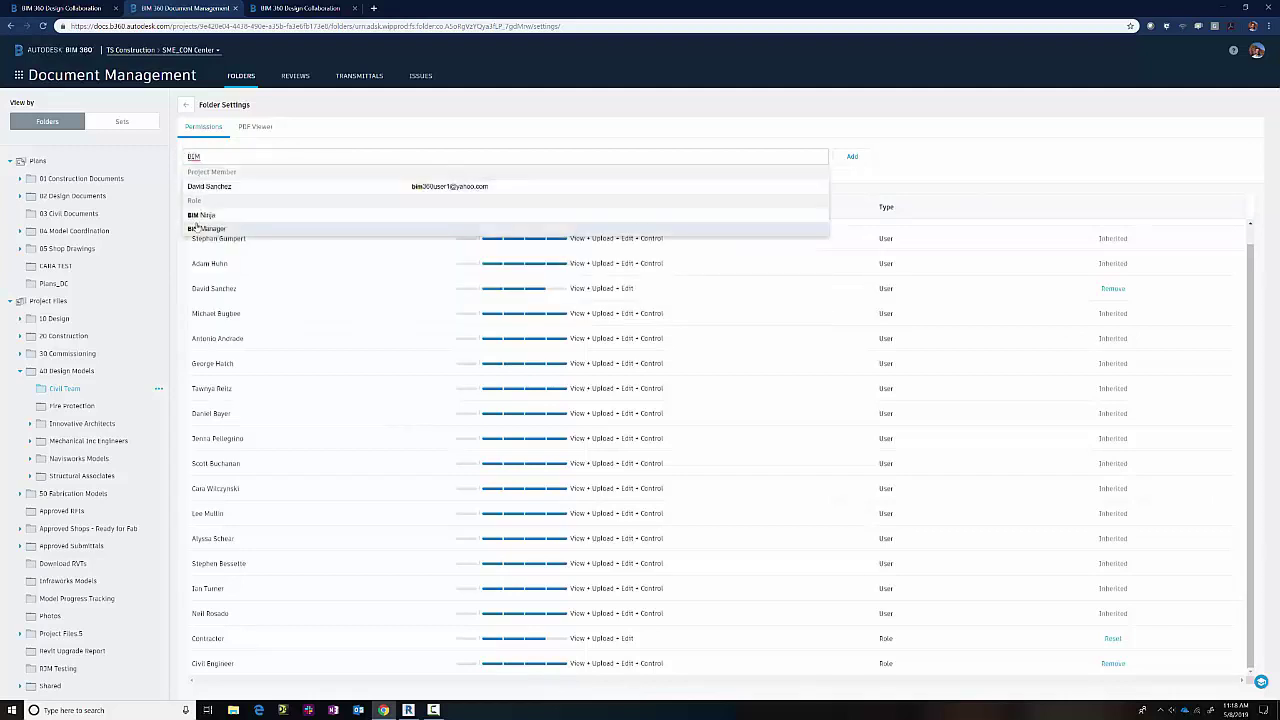
{"action": "left_click", "coordinate": [204, 229]}
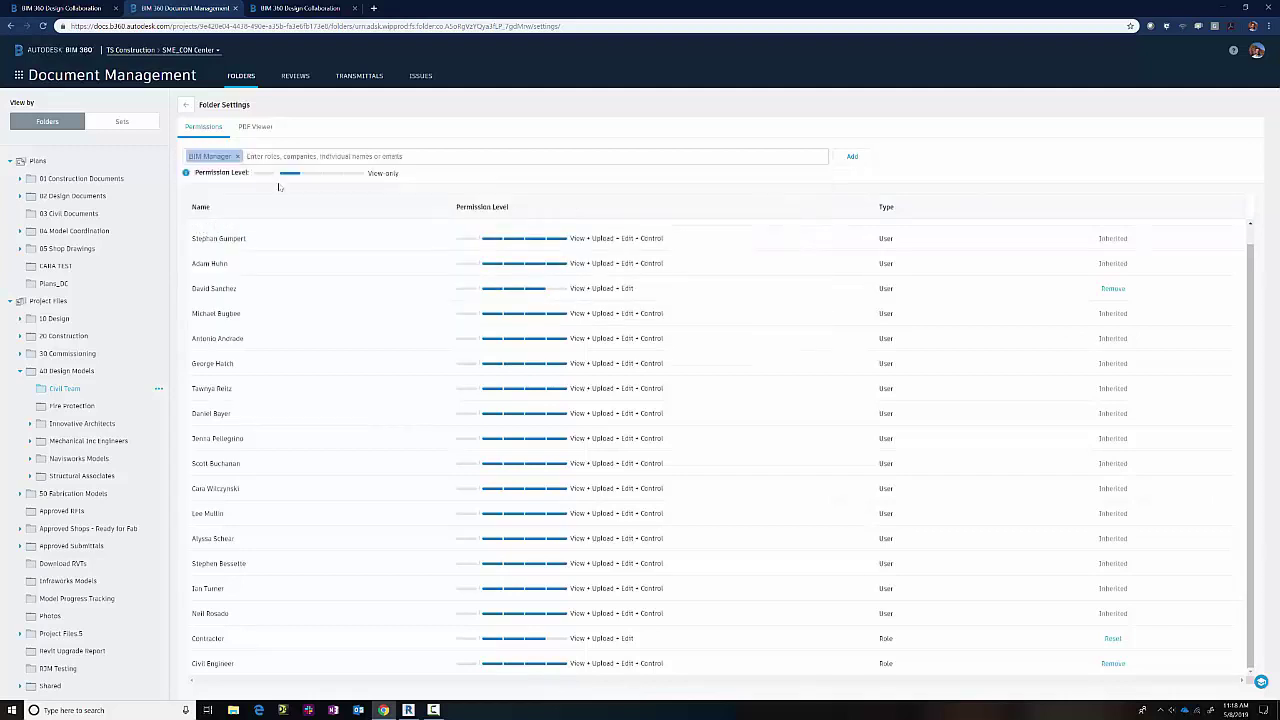
{"action": "left_click_drag", "start_coordinate": [349, 176], "coordinate": [300, 176]}
{"action": "mouse_move", "coordinate": [185, 175]}
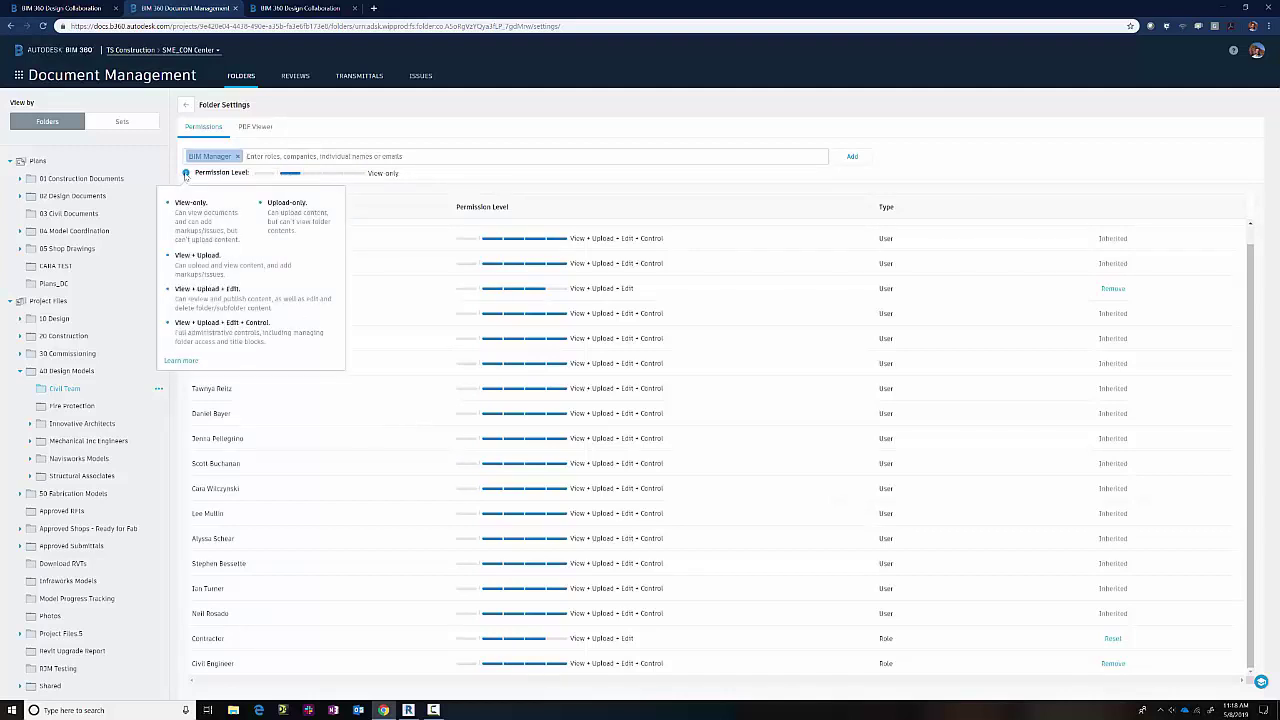
{"action": "left_click_drag", "start_coordinate": [300, 175], "coordinate": [340, 178]}
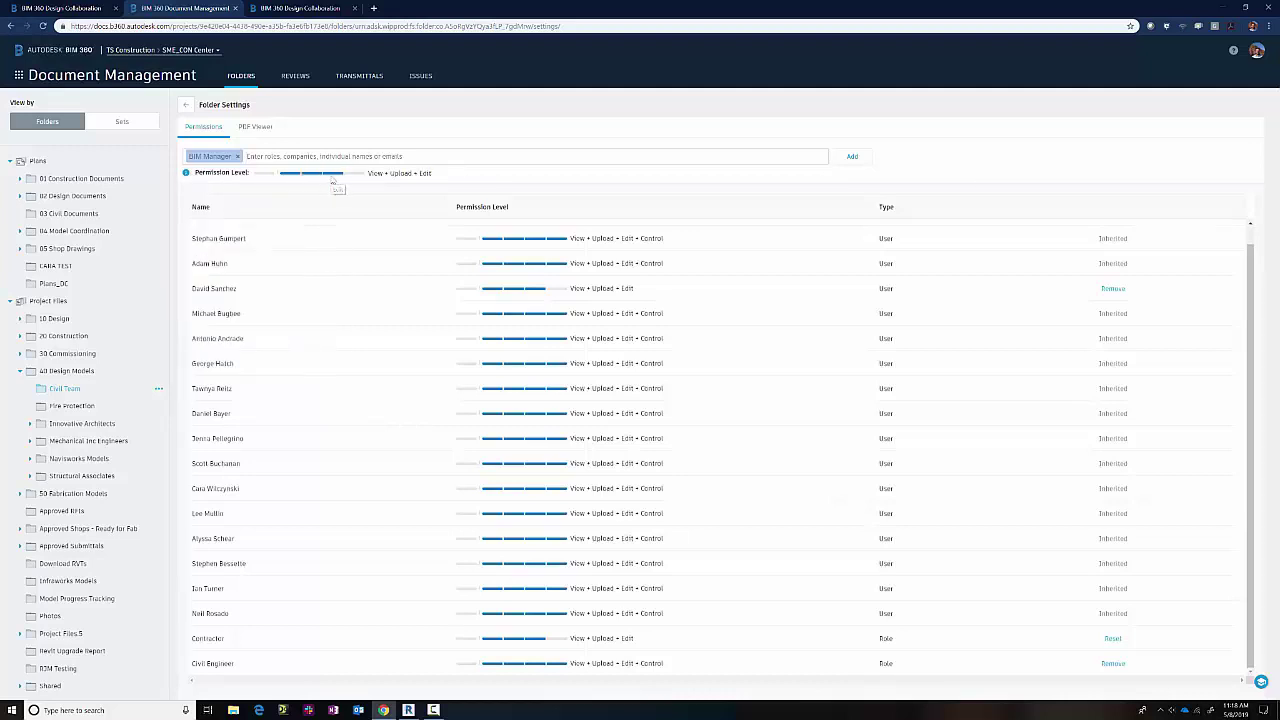
{"action": "left_click", "coordinate": [853, 157]}
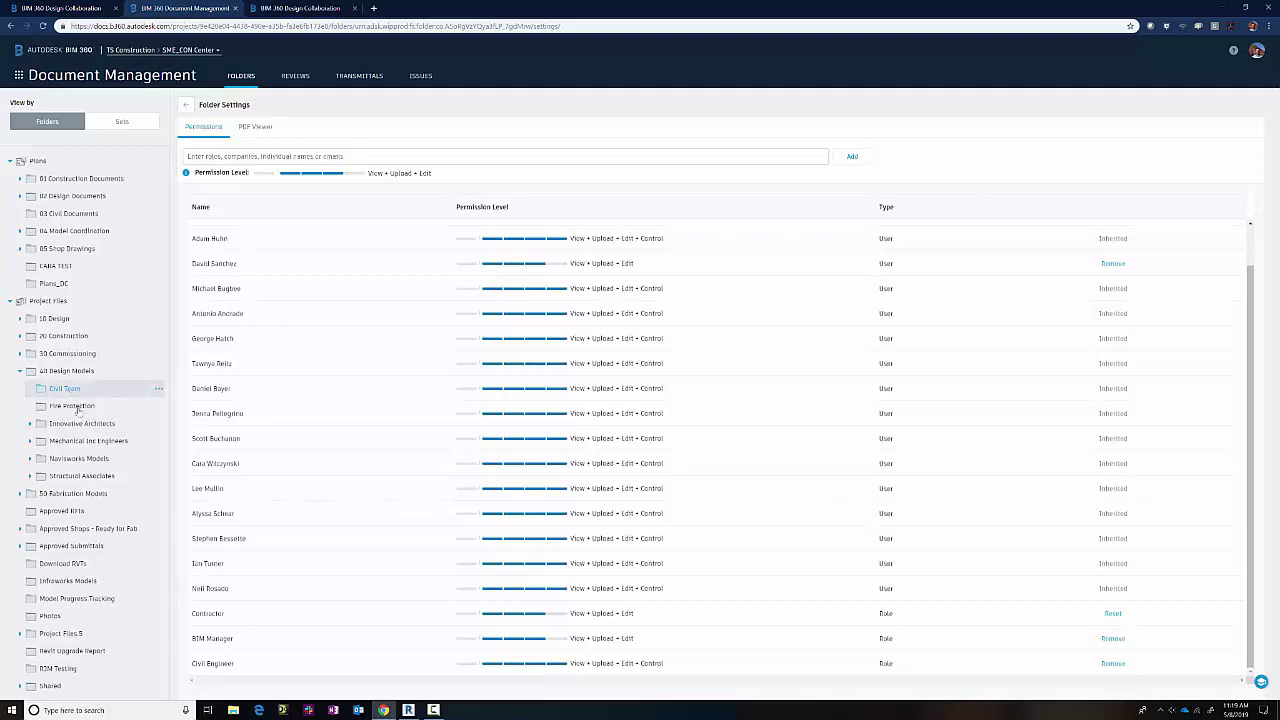
- Add the existing Project Files/40 Design Models/Civil Team folder as a Design Collaboration team in Project Admin and set its colour to dark grey
{"action": "left_click", "coordinate": [290, 12]}
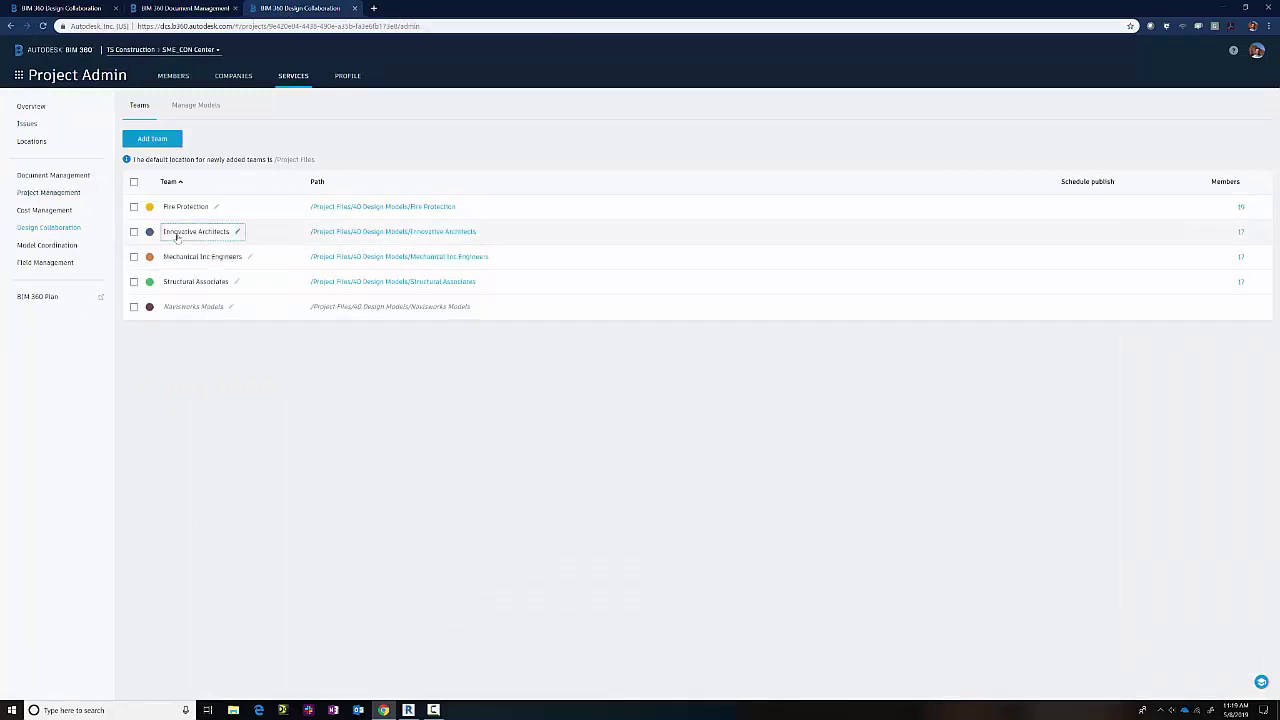
{"action": "left_click", "coordinate": [150, 142]}
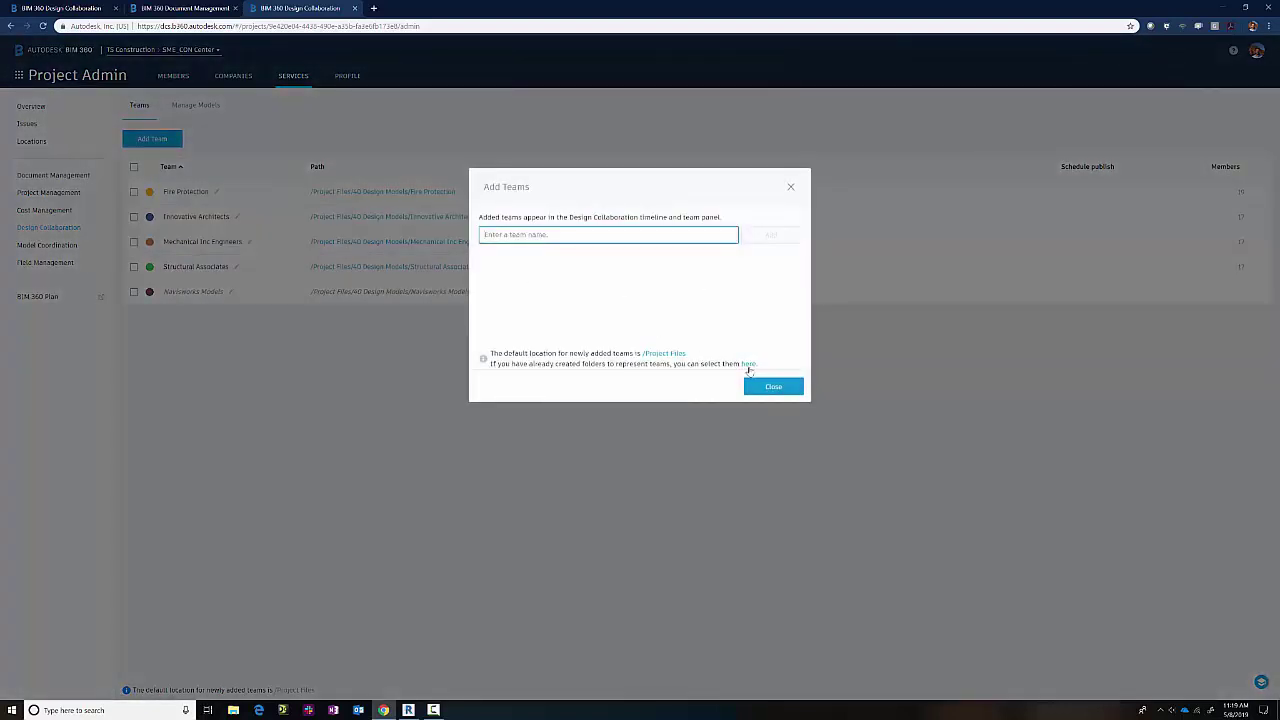
{"action": "left_click", "coordinate": [748, 364]}
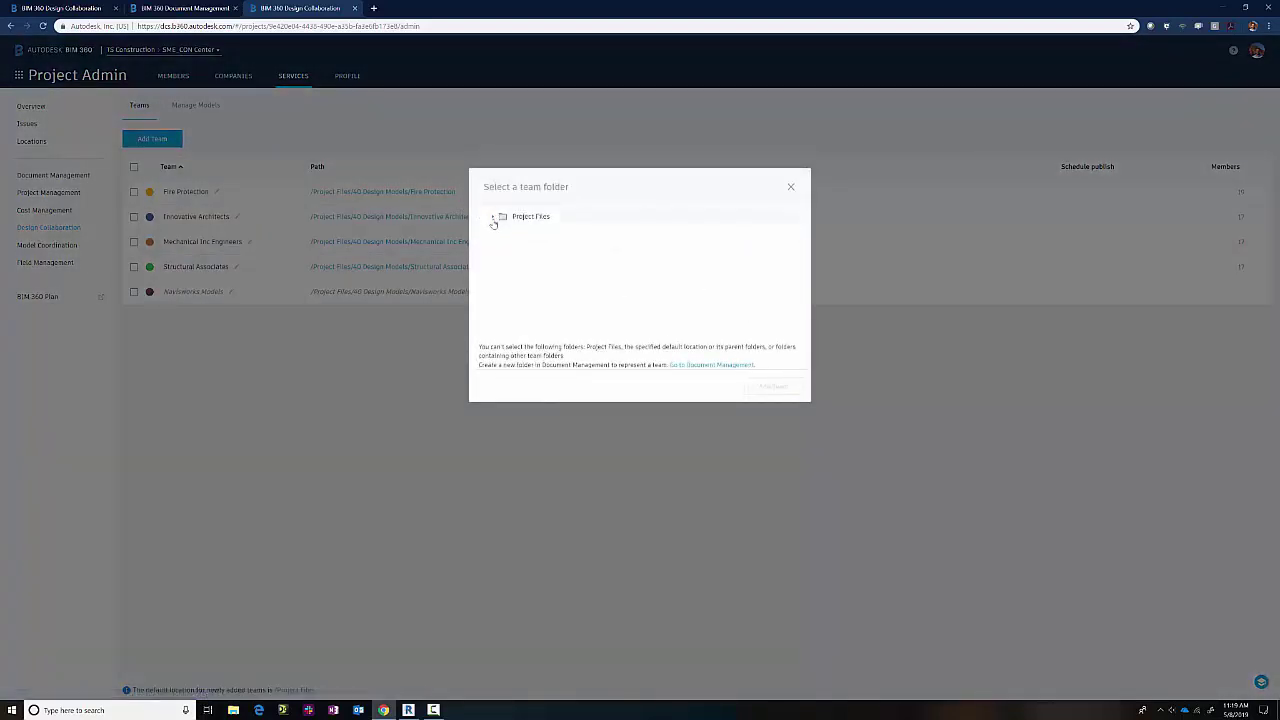
{"action": "left_click", "coordinate": [492, 217]}
{"action": "left_click", "coordinate": [506, 284]}
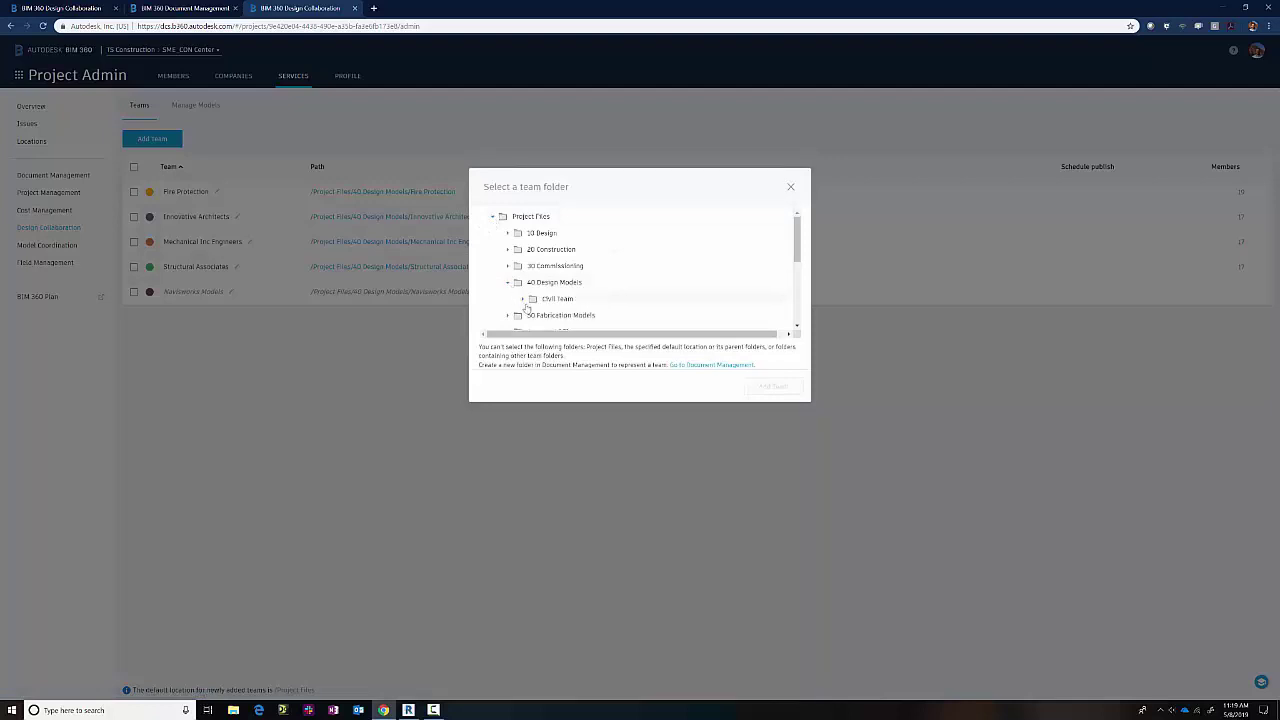
{"action": "left_click", "coordinate": [557, 299]}
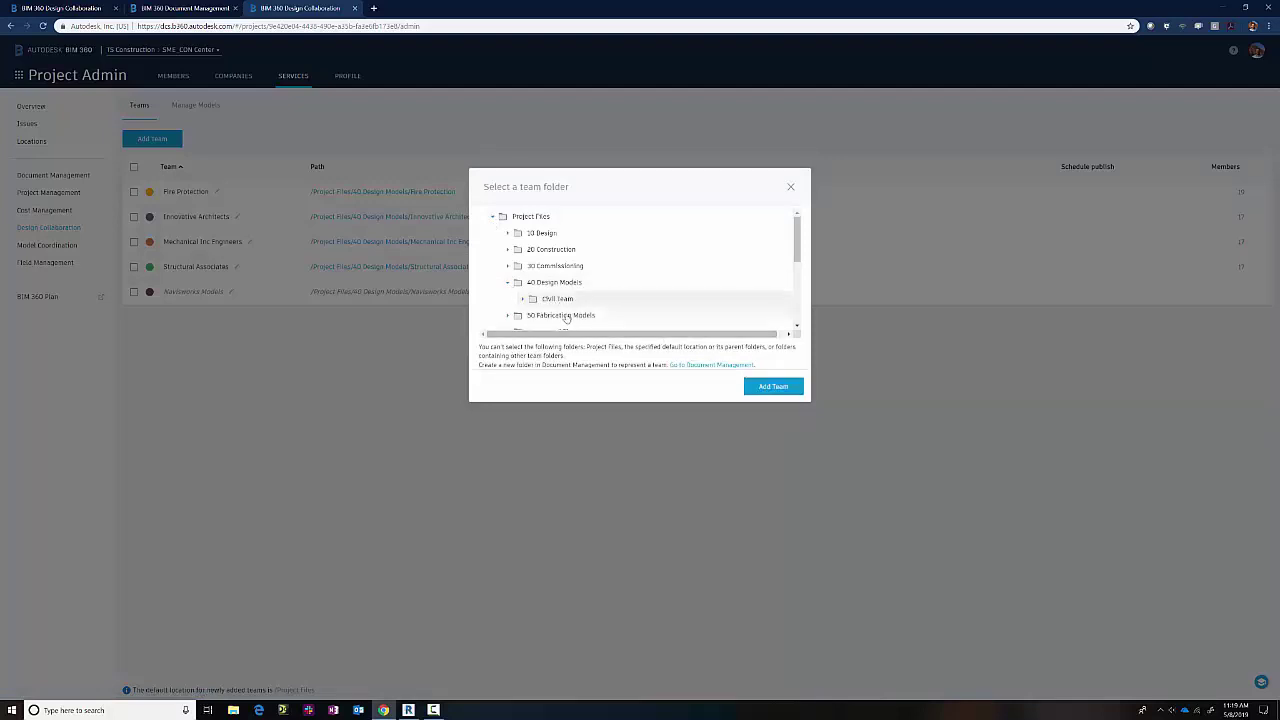
{"action": "left_click", "coordinate": [773, 387]}
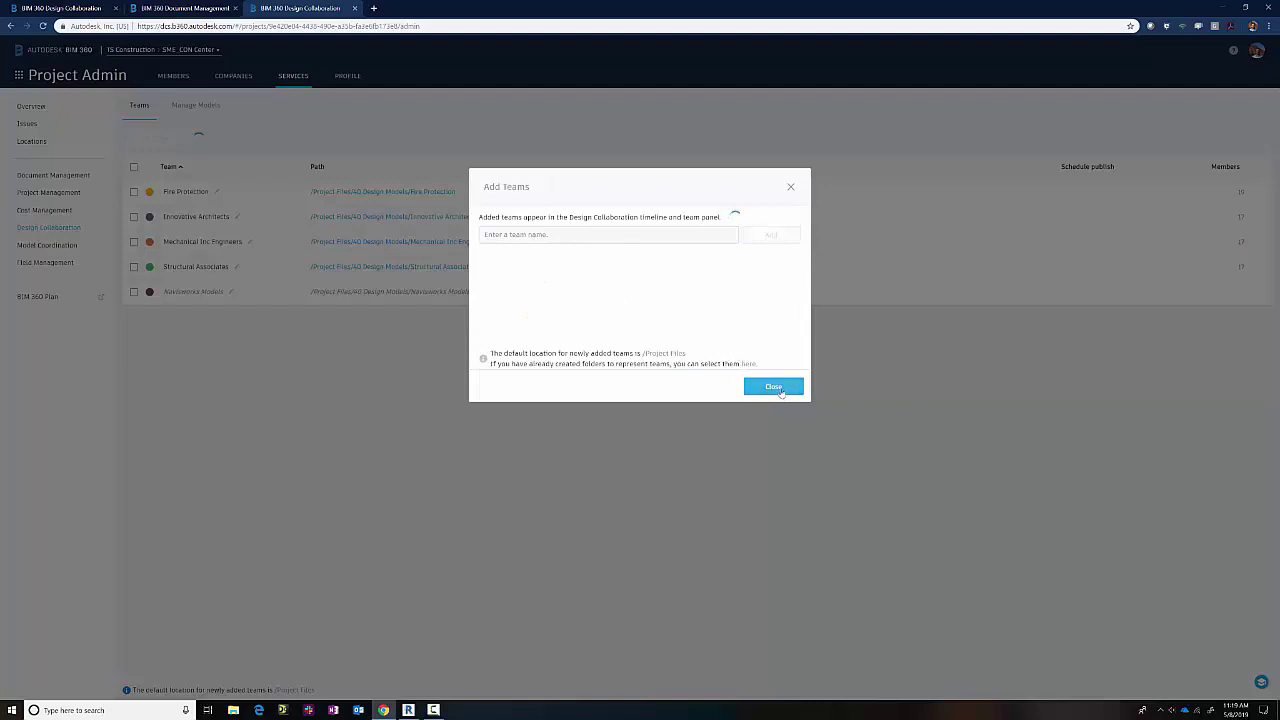
{"action": "left_click", "coordinate": [777, 388]}
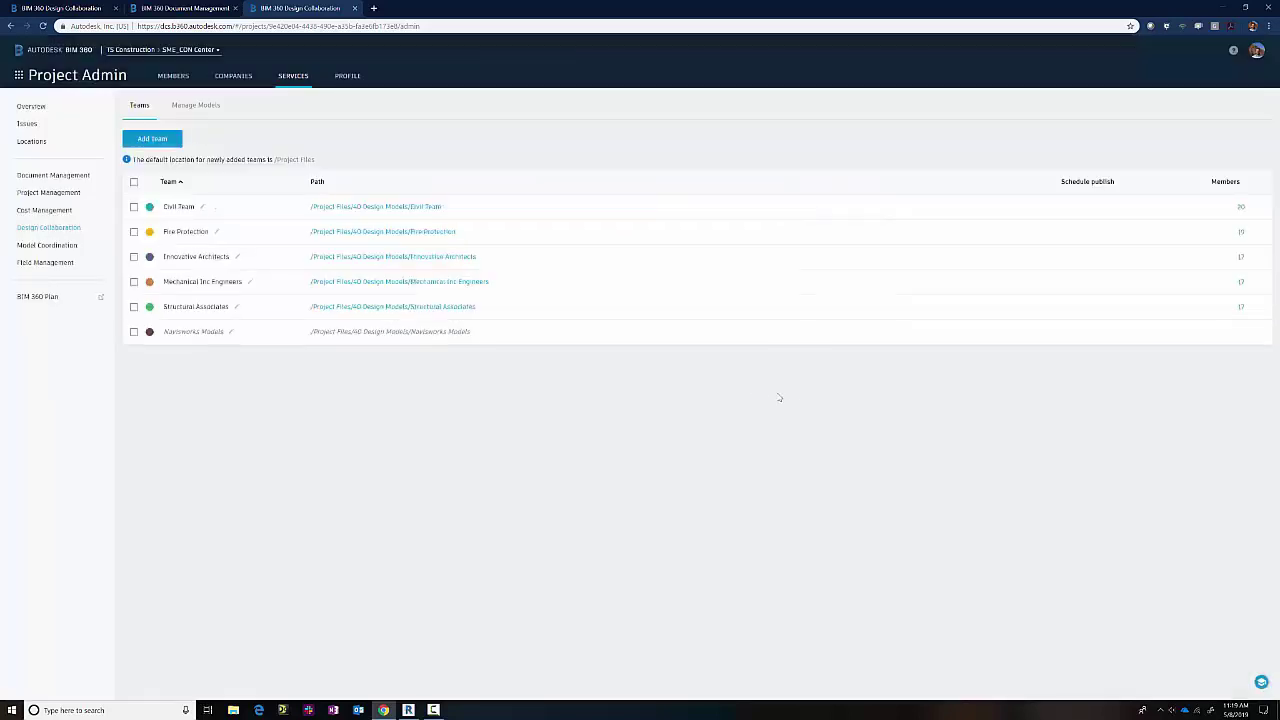
{"action": "left_click", "coordinate": [149, 208]}
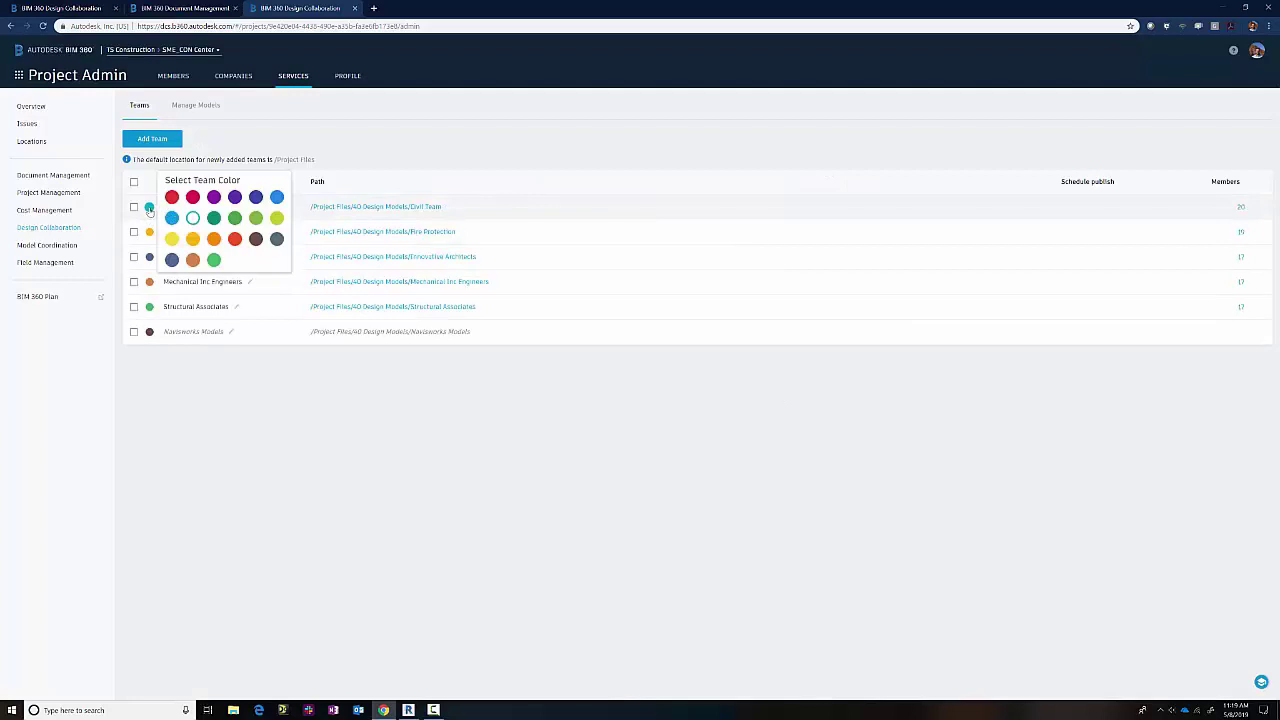
{"action": "left_click", "coordinate": [277, 242]}
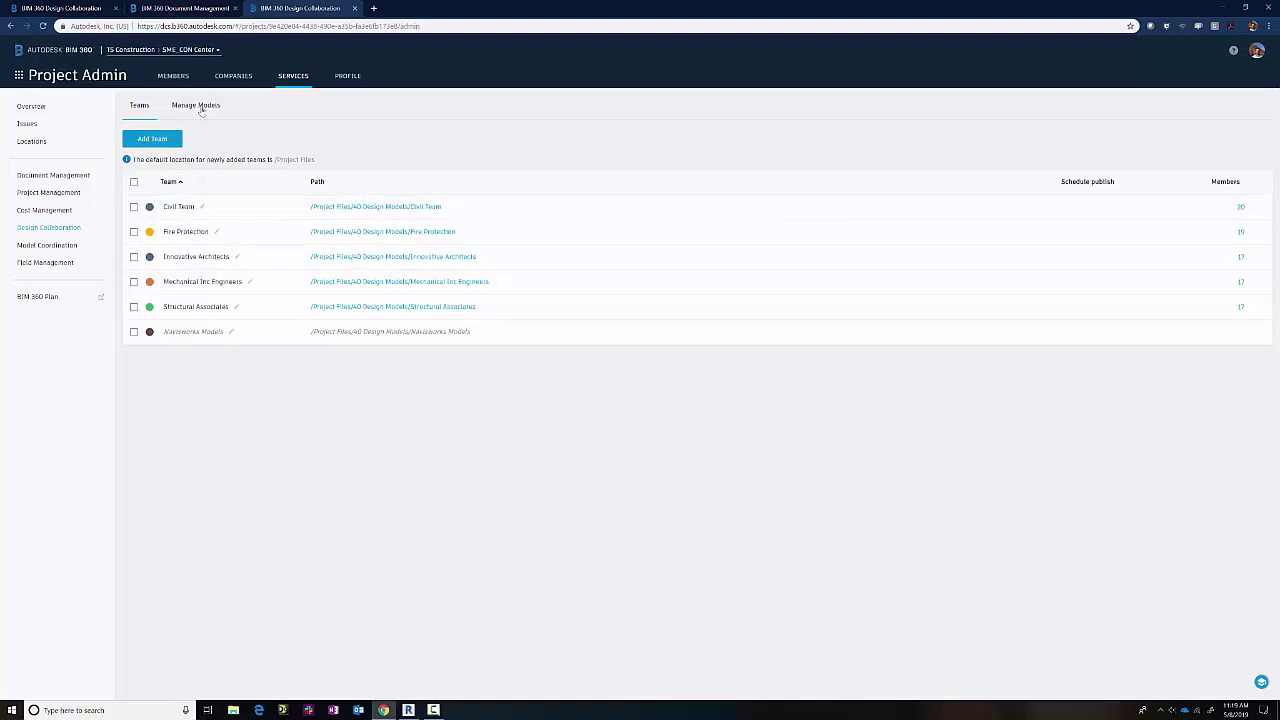
- Examine the schedule publish options for the Civil Team and close them without enabling a schedule
{"action": "left_click", "coordinate": [134, 206]}
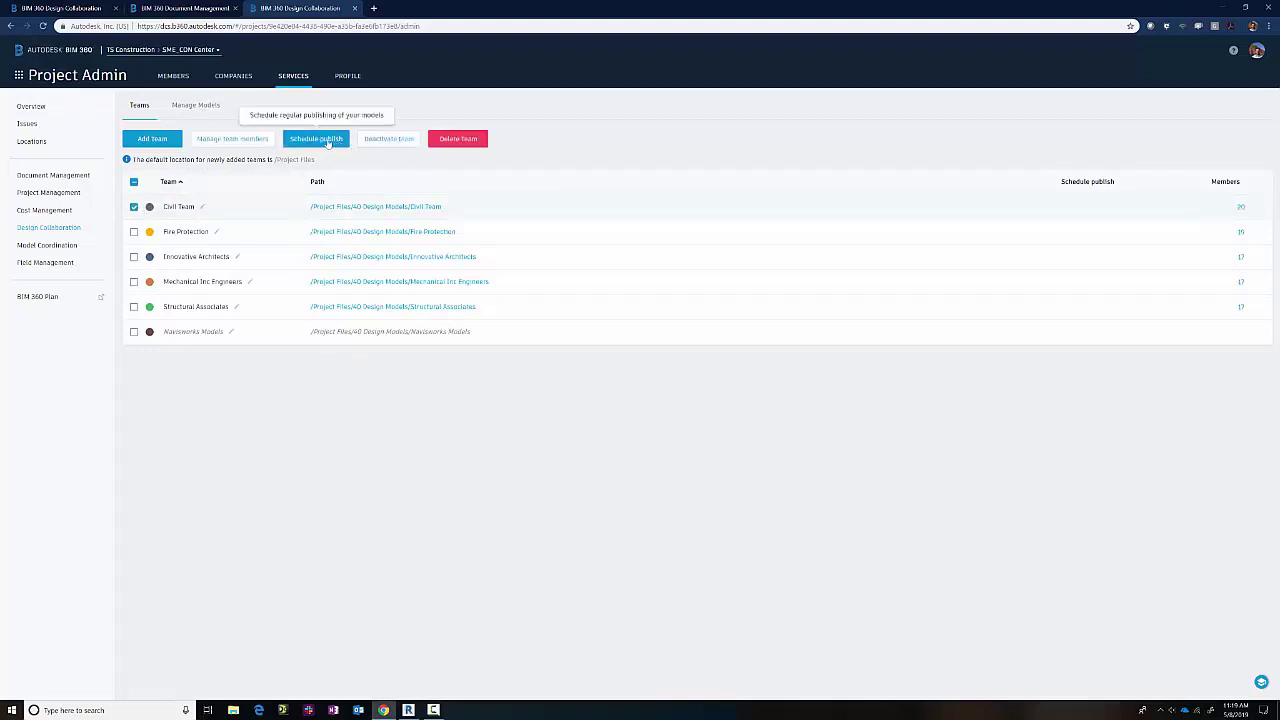
{"action": "left_click", "coordinate": [316, 139]}
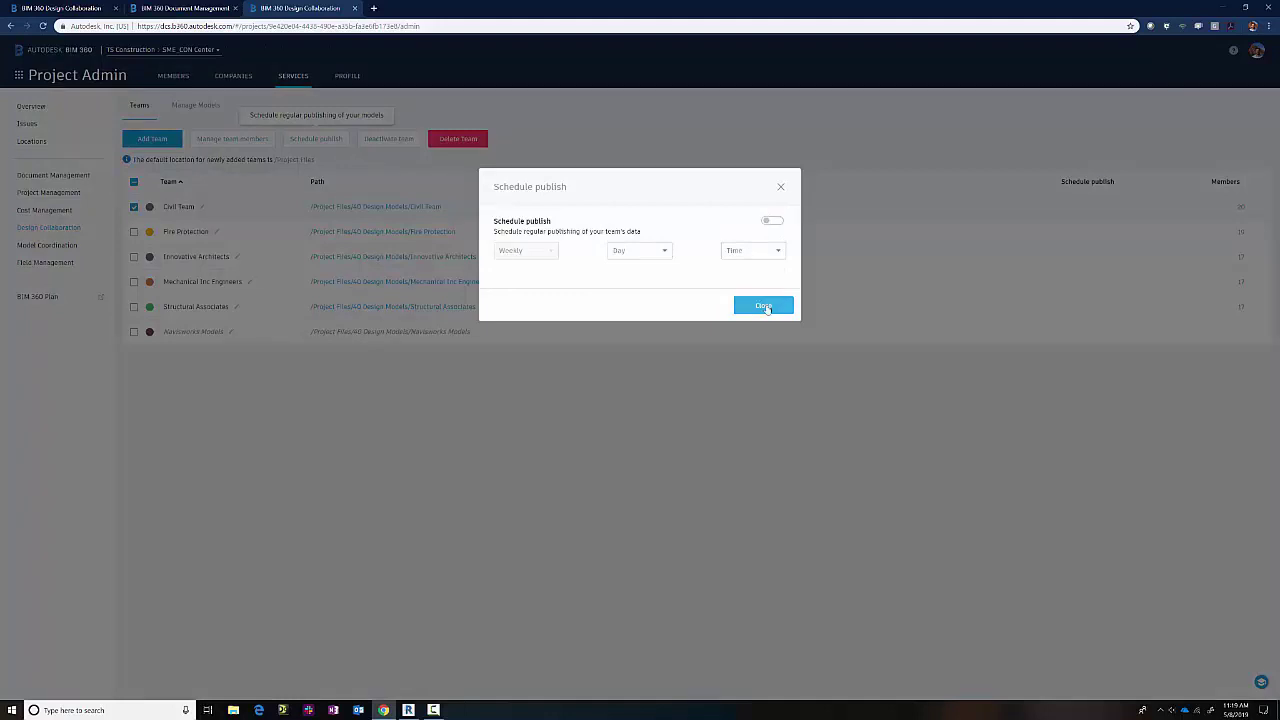
{"action": "left_click", "coordinate": [766, 306]}
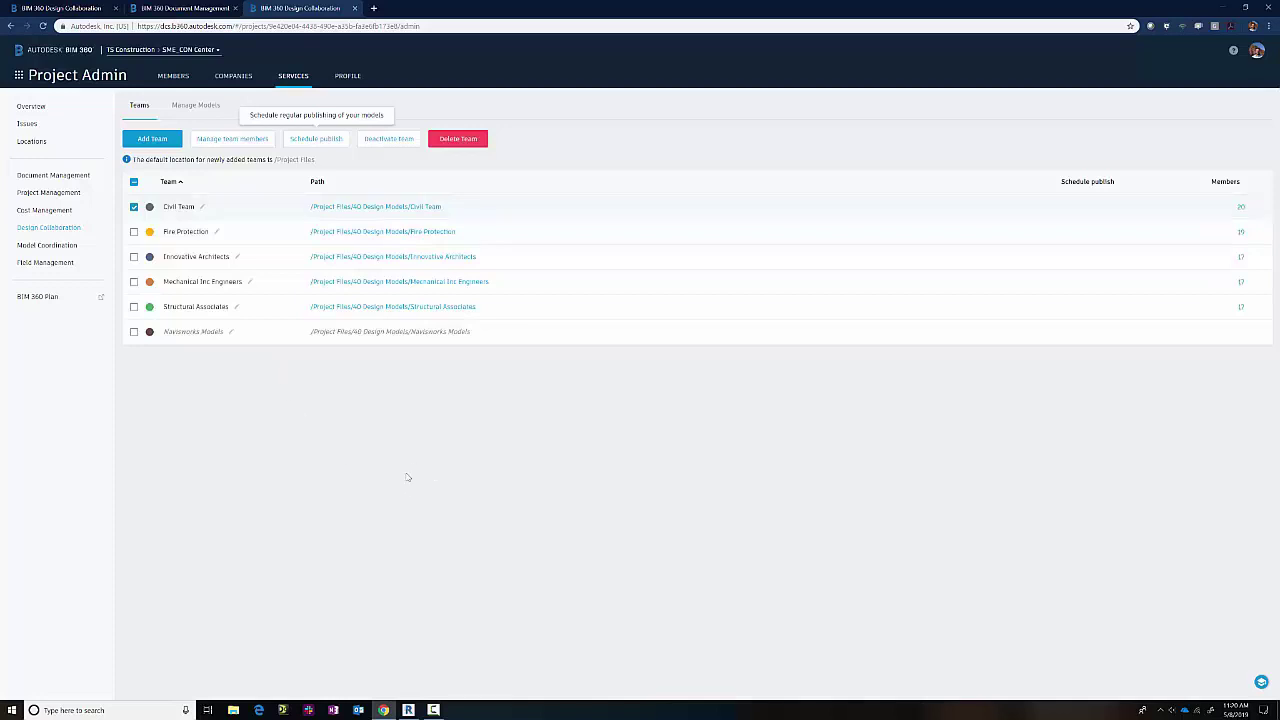
- Switch to Revit and examine the options for collaborating on the model in BIM 360 Document Management, cancelling without enabling it
{"action": "left_click", "coordinate": [408, 710]}
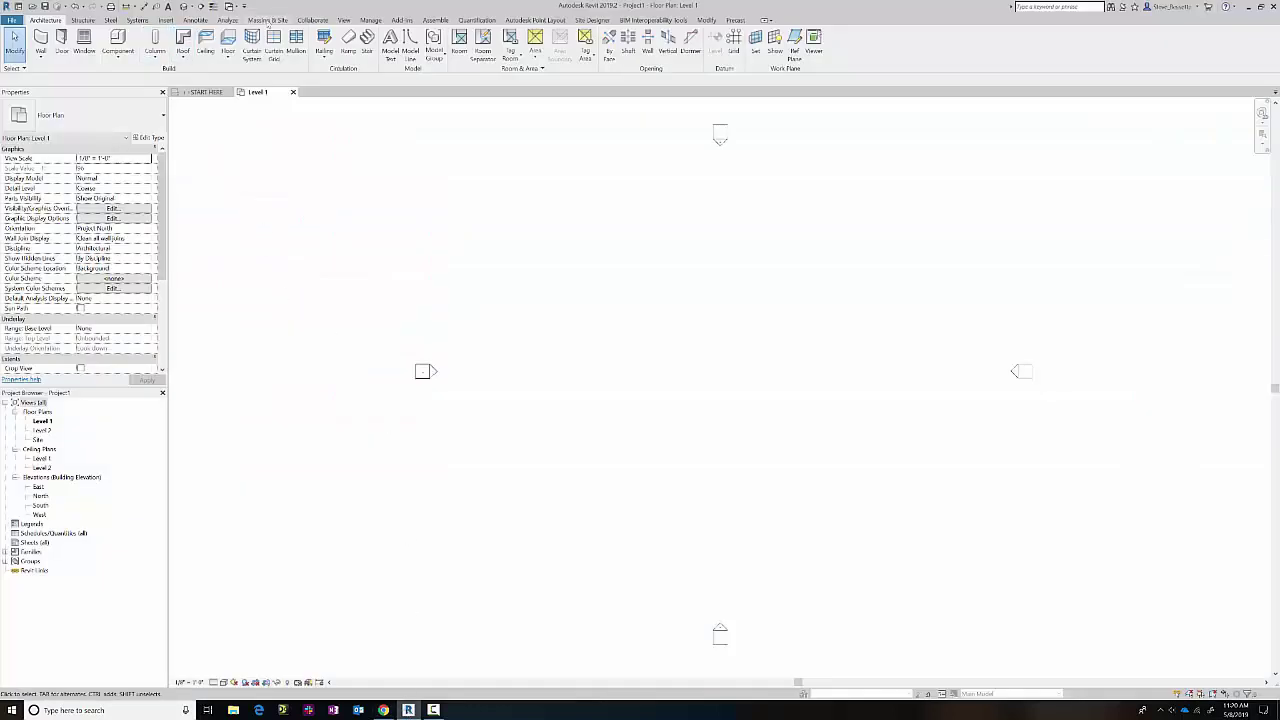
{"action": "left_click", "coordinate": [324, 22]}
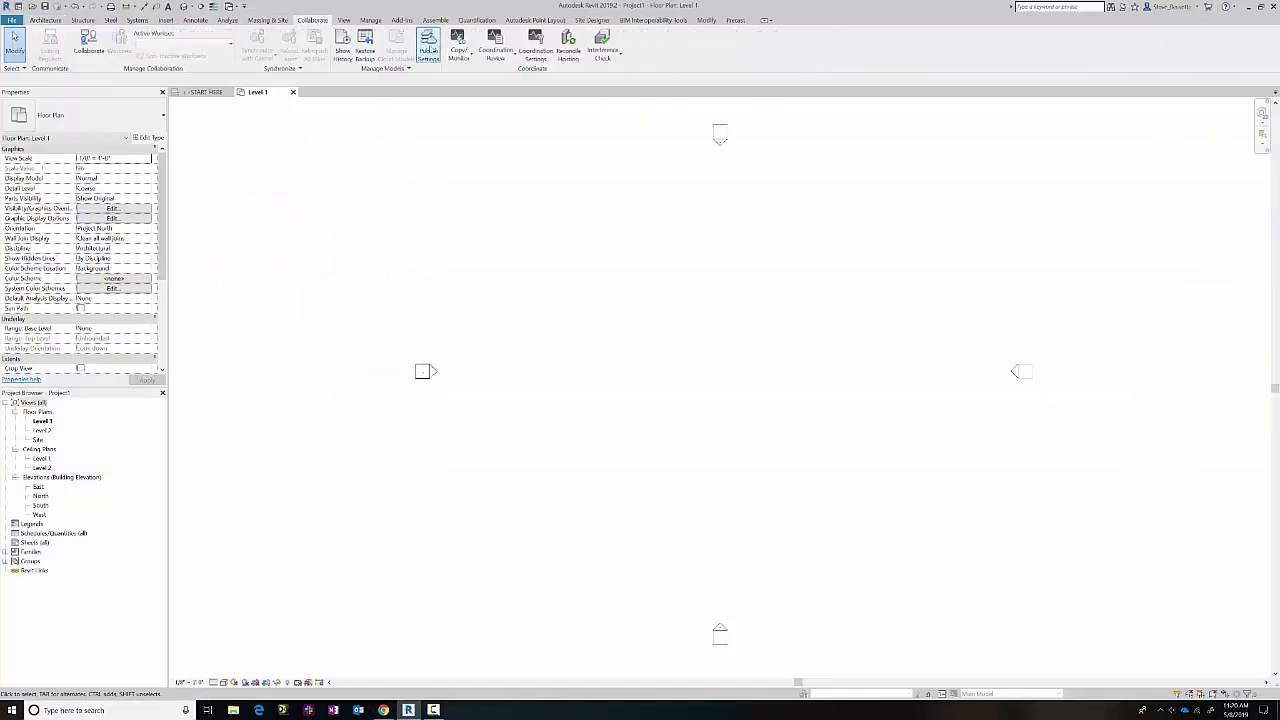
{"action": "left_click", "coordinate": [86, 48]}
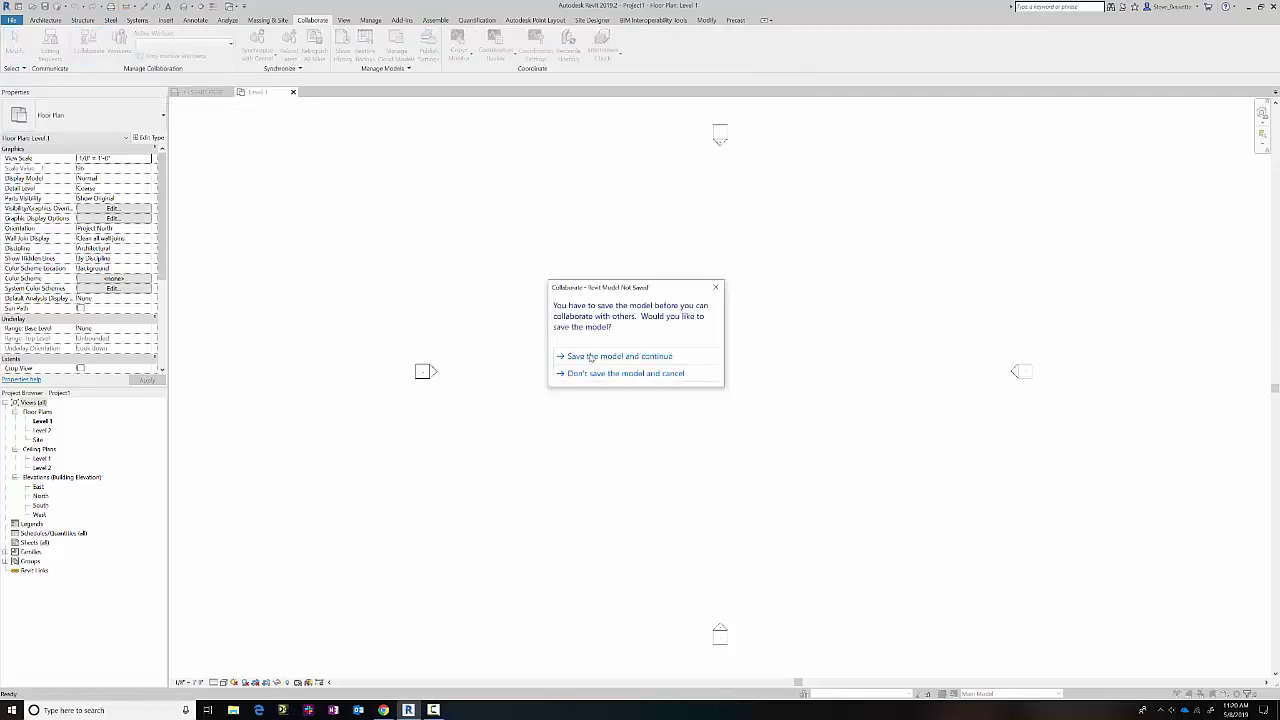
{"action": "left_click", "coordinate": [591, 357]}
{"action": "left_click", "coordinate": [642, 381]}
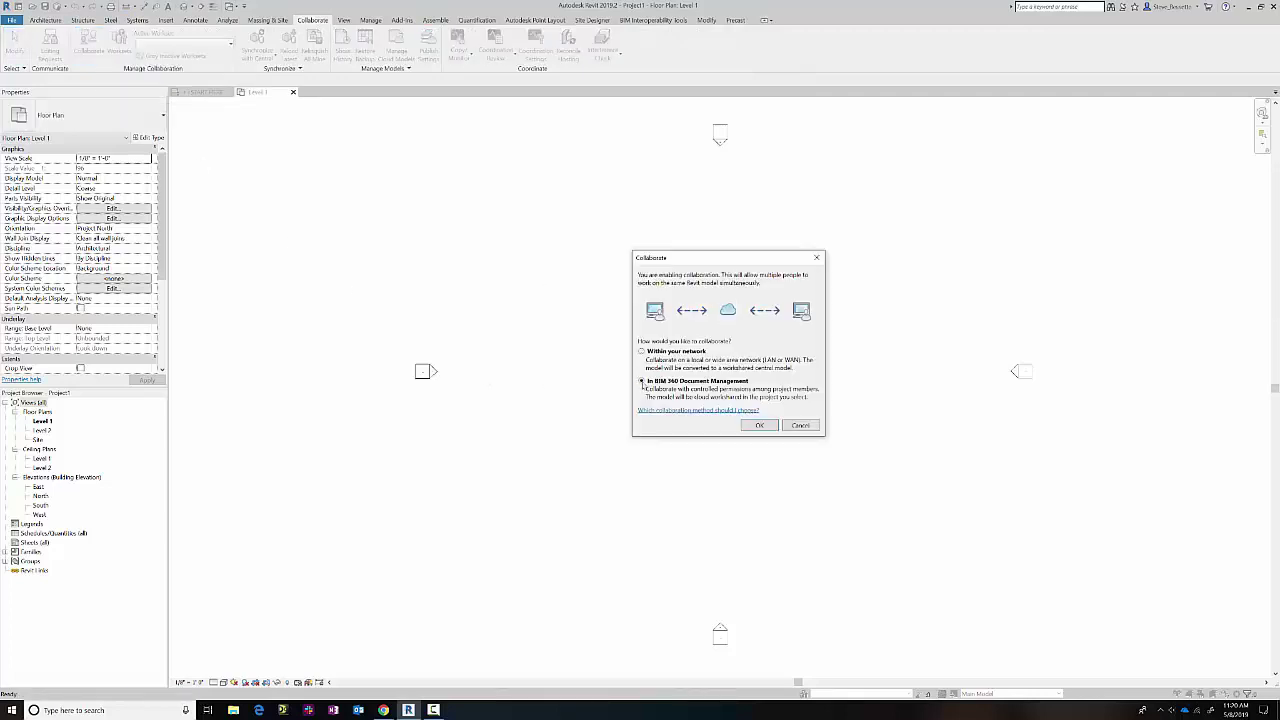
{"action": "left_click", "coordinate": [801, 426]}
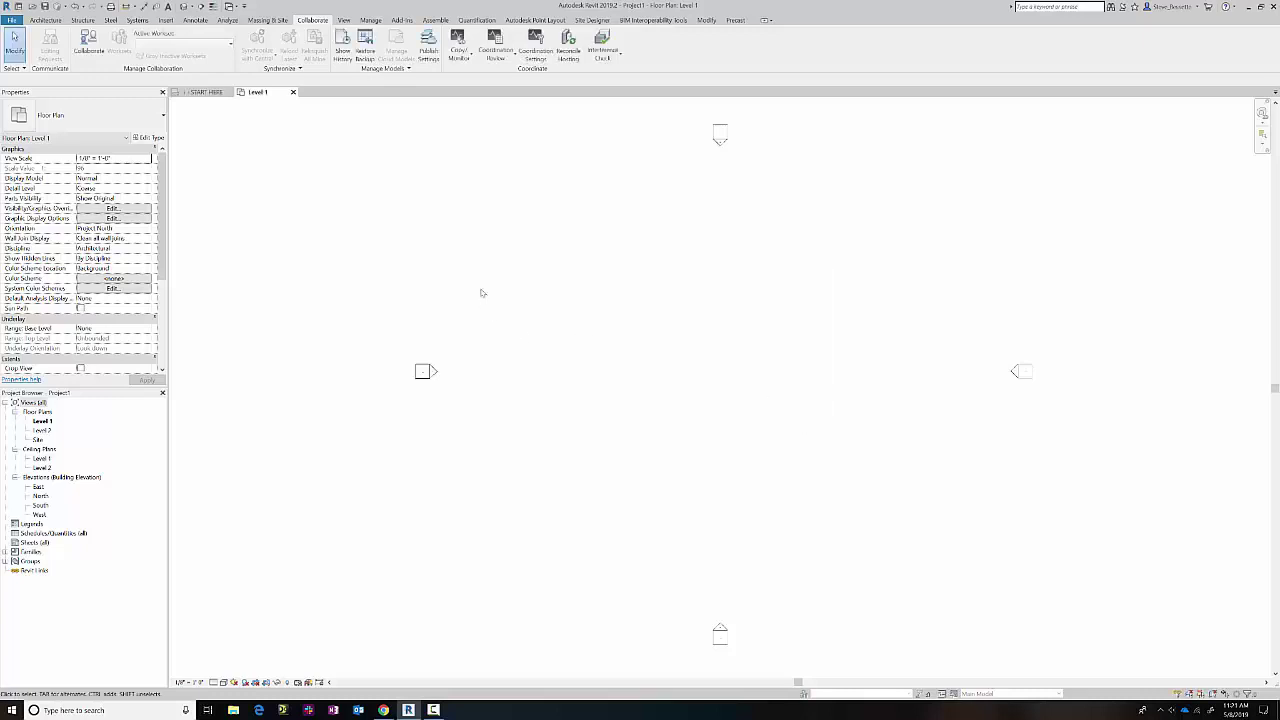
- Try including Set 1 in the model's publish settings, and cancel the dialog without saving
{"action": "left_click", "coordinate": [428, 50]}
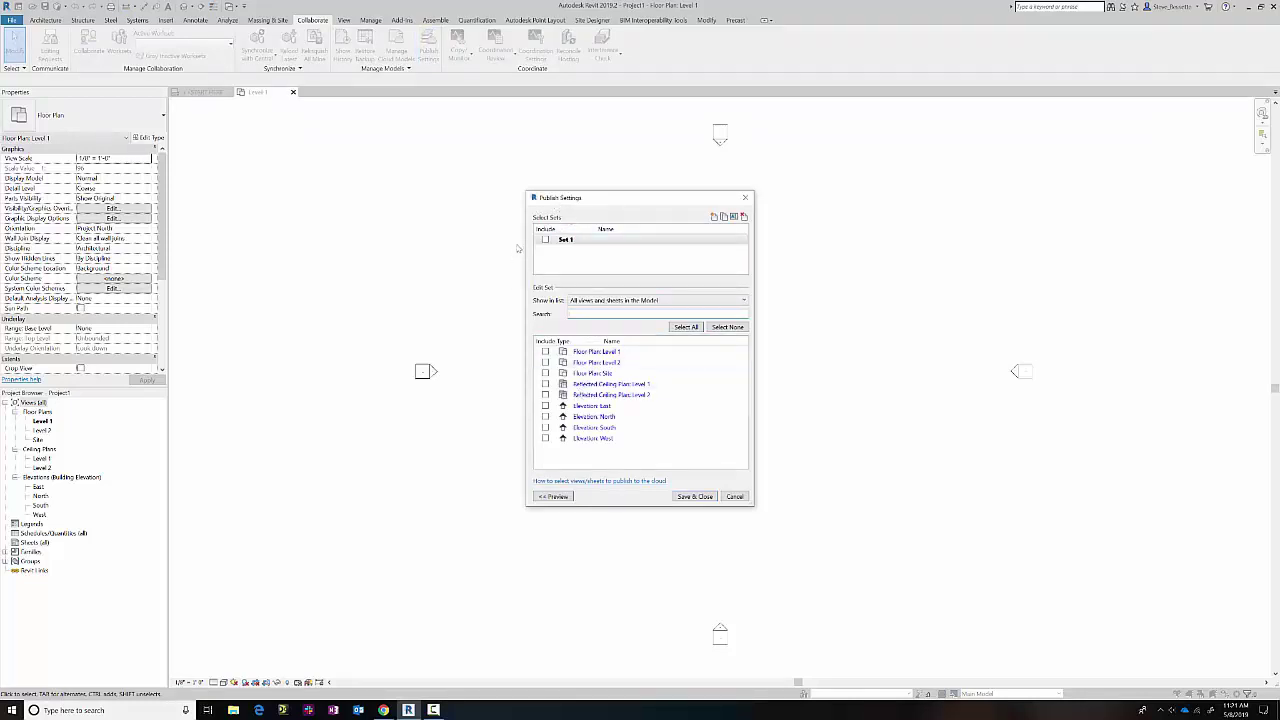
{"action": "left_click", "coordinate": [545, 240]}
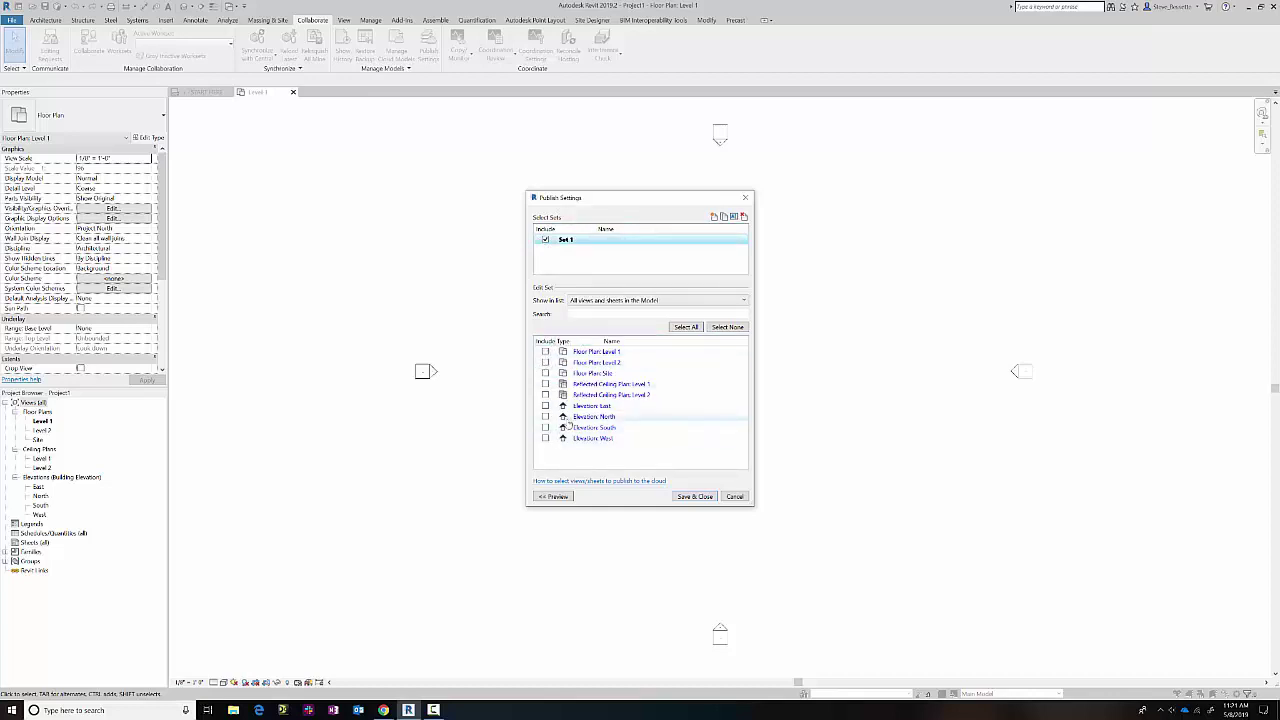
{"action": "left_click", "coordinate": [735, 497]}
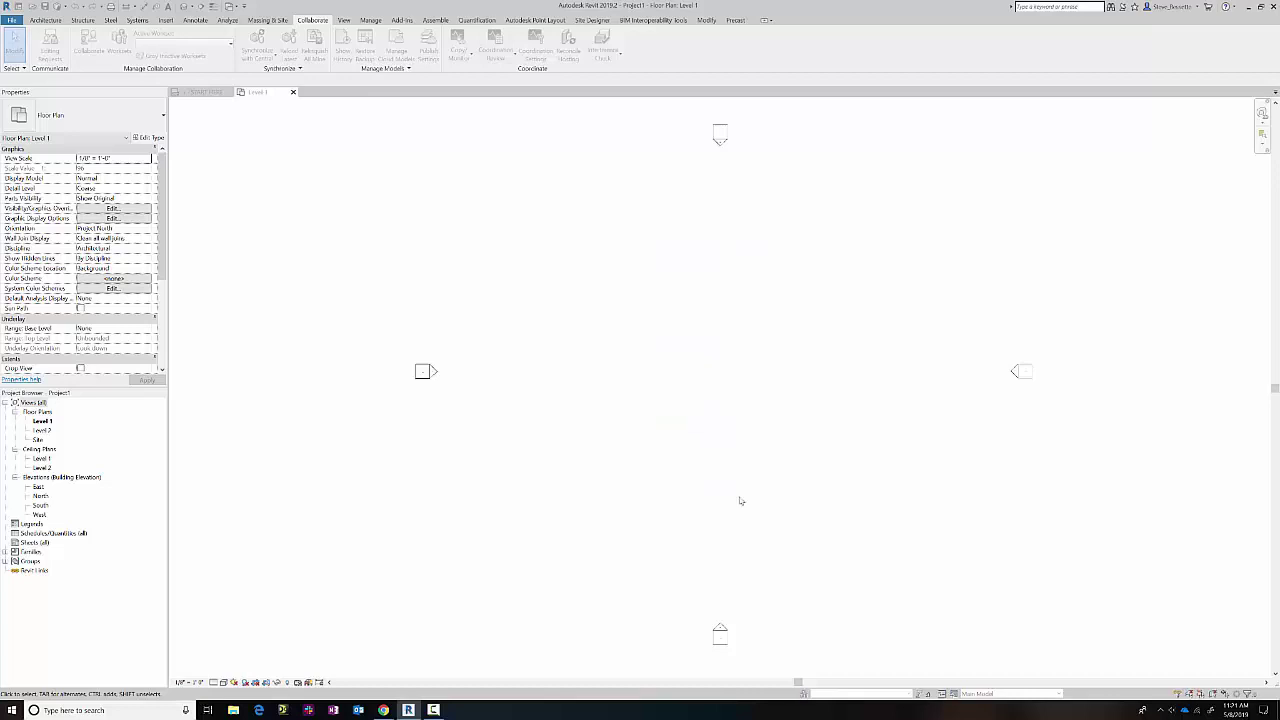
- Switch to the ADSK_Arch_R19 model and examine its available actions and versions among the SME_CON Center project's cloud models
{"action": "left_click", "coordinate": [205, 92]}
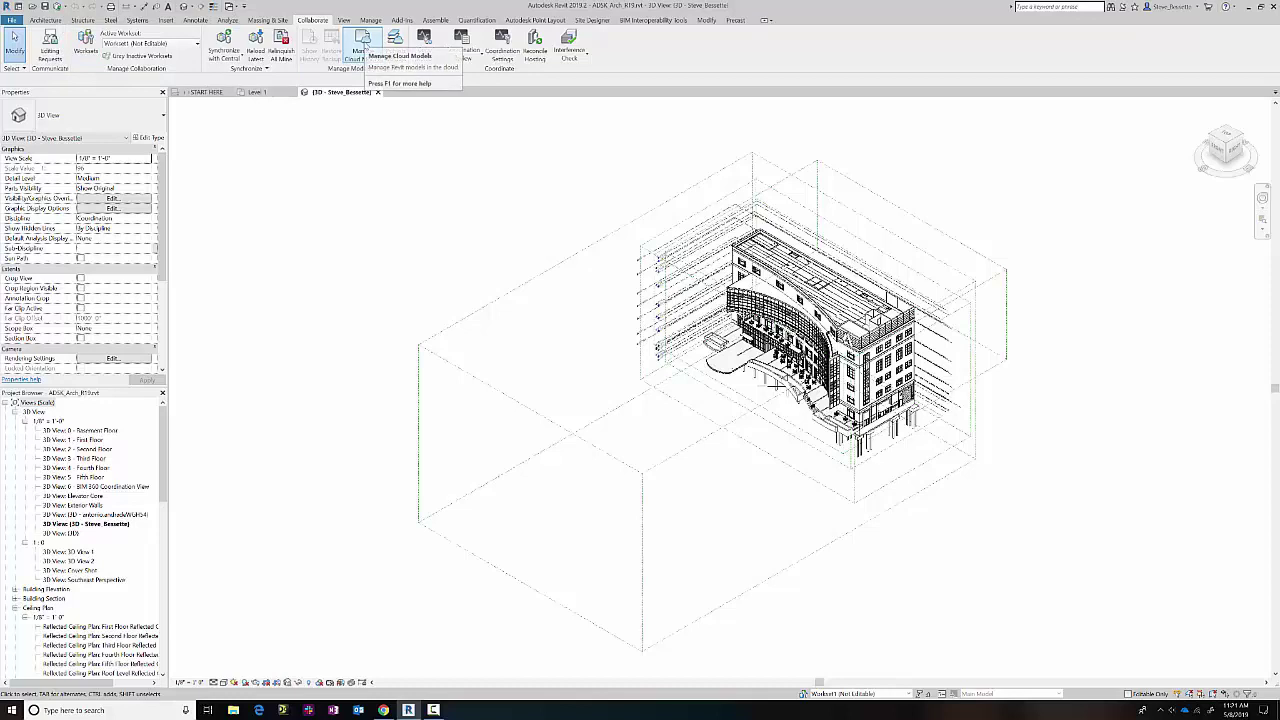
{"action": "left_click", "coordinate": [363, 42]}
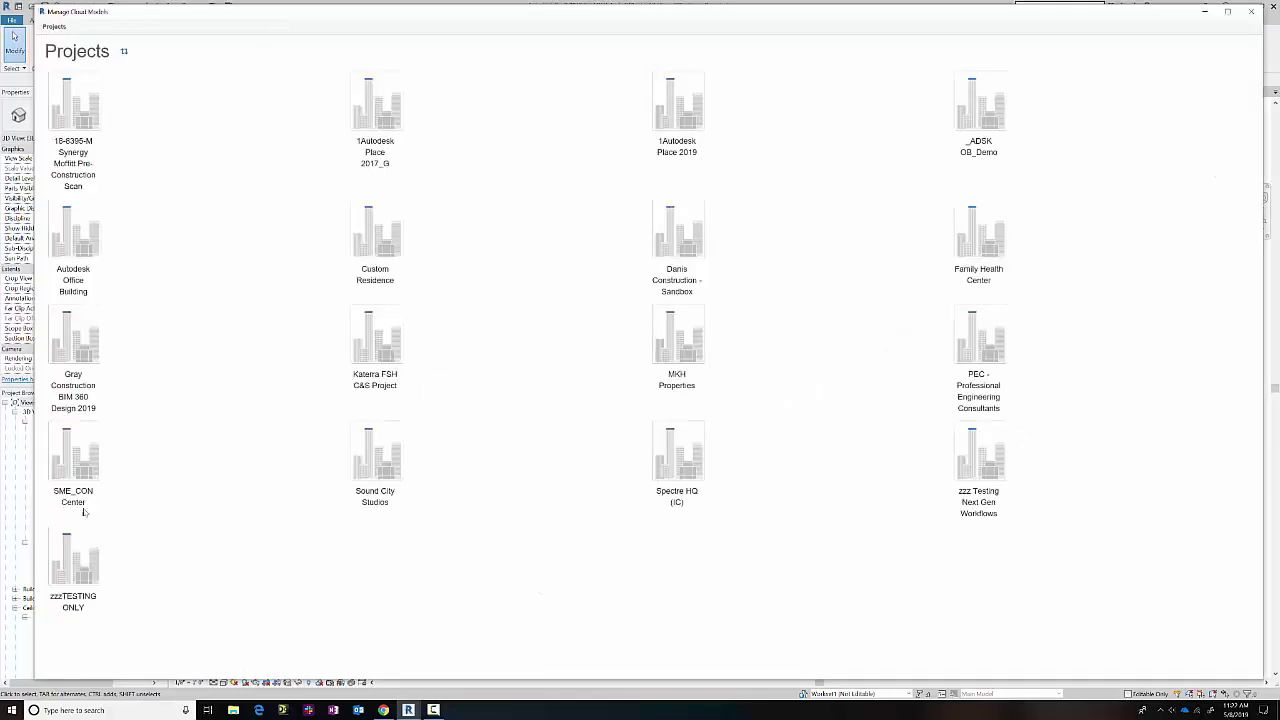
{"action": "left_click", "coordinate": [220, 448]}
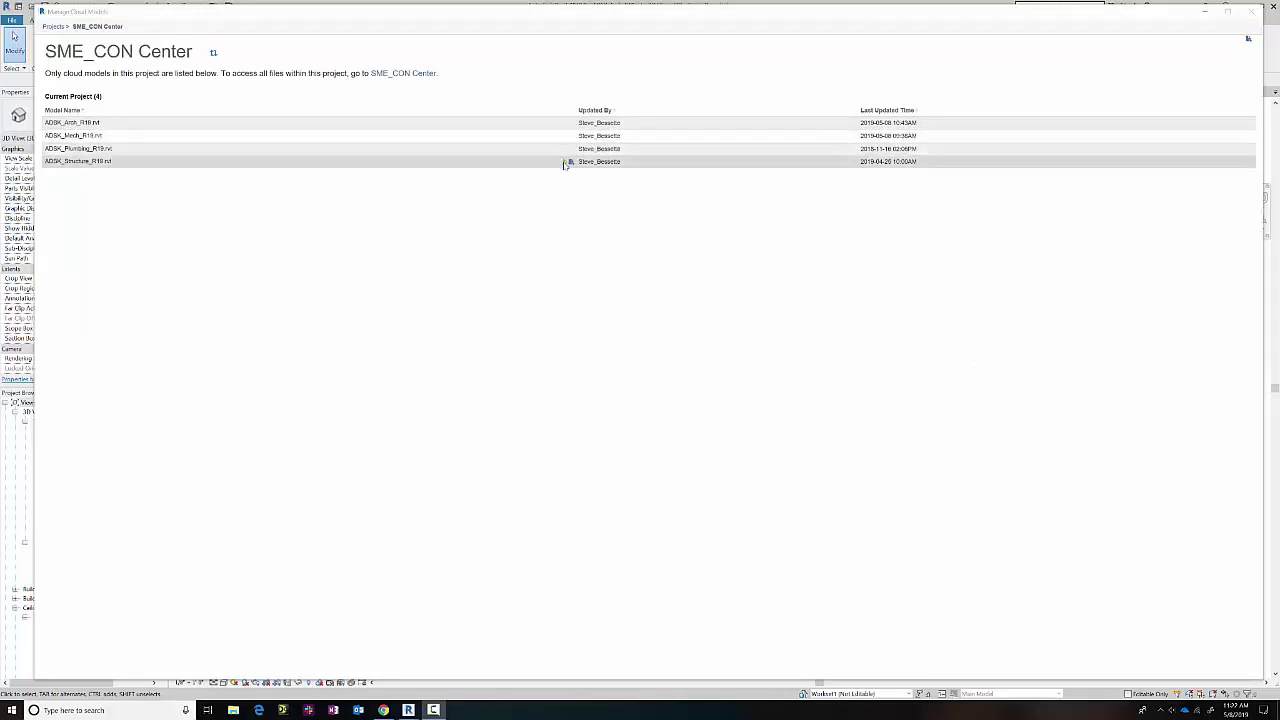
{"action": "left_click", "coordinate": [571, 123]}
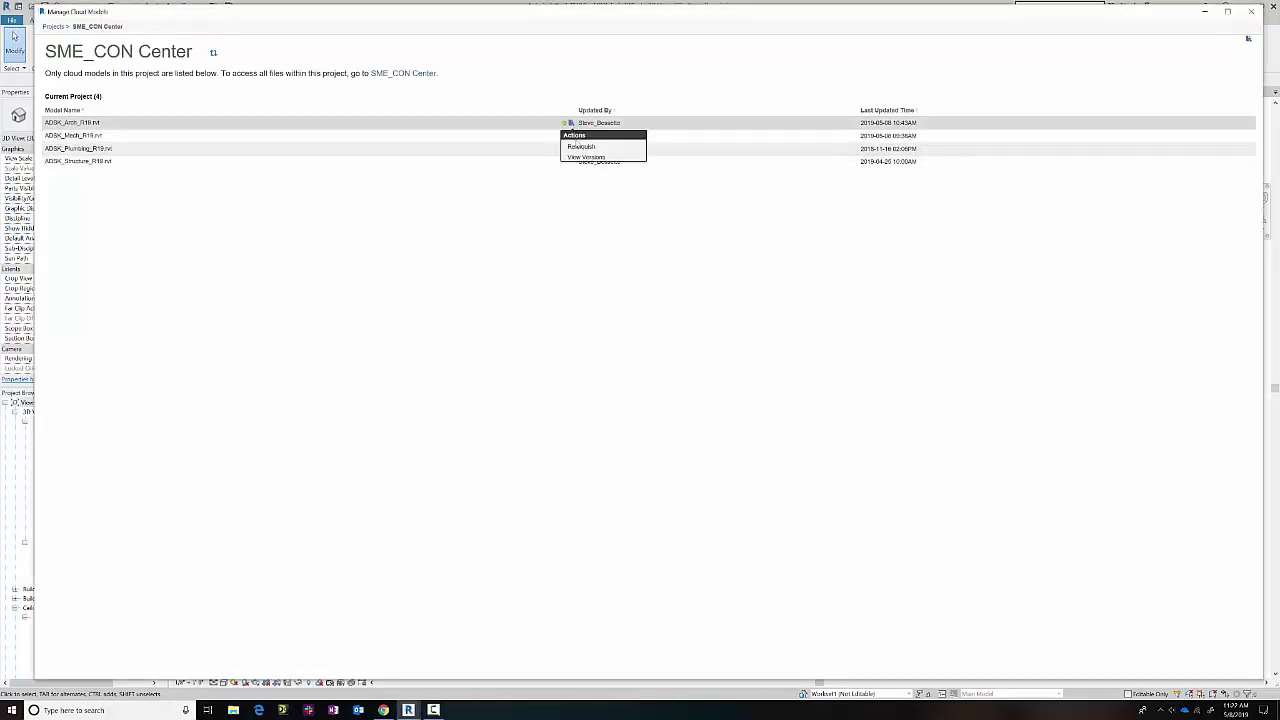
{"action": "left_click", "coordinate": [580, 157]}
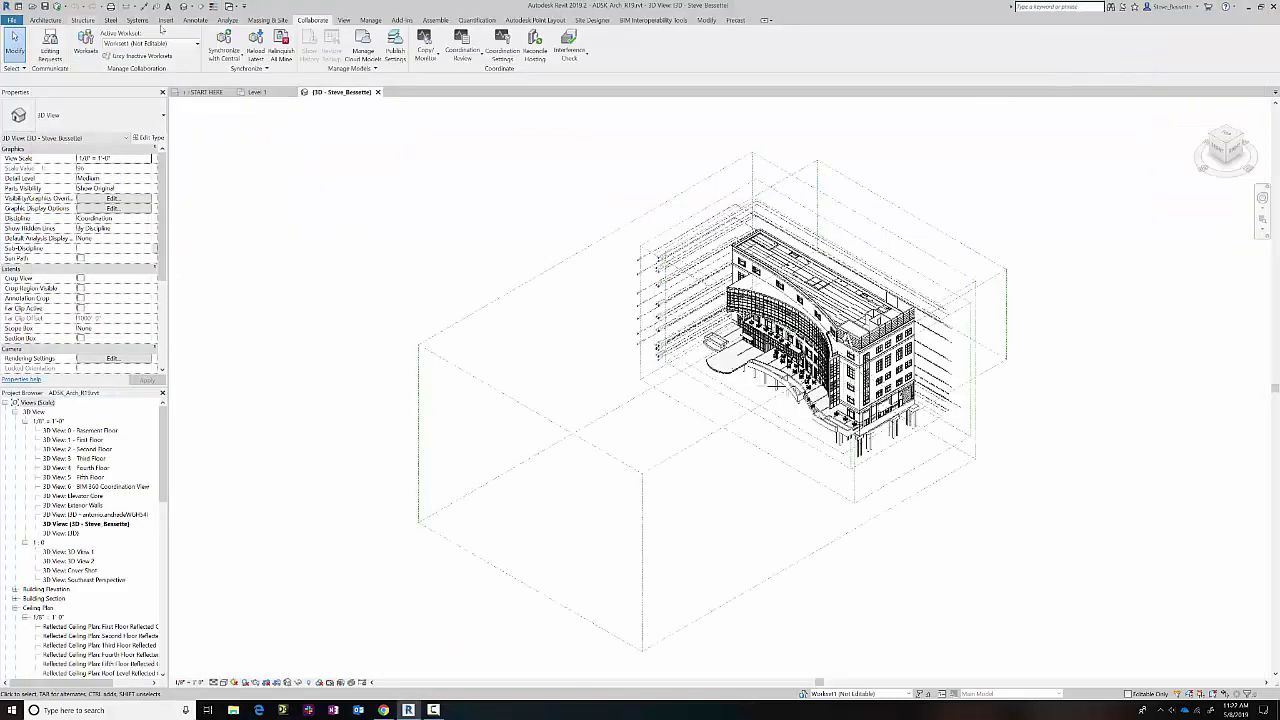
- Remove the unloaded ADSK_Plumbing_R18, ADSK_Mech_R18 and ADSK_FP_R18 Revit links with local paths from the model
{"action": "left_click", "coordinate": [367, 21]}
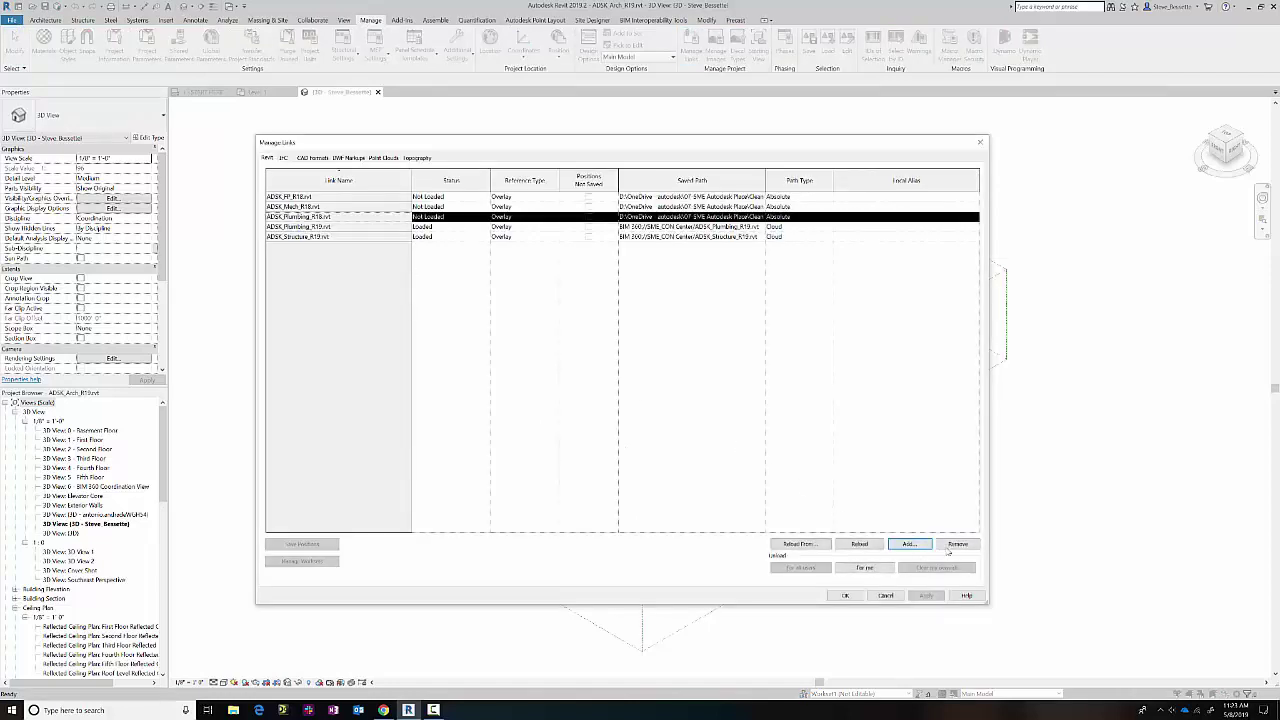
{"action": "left_click", "coordinate": [957, 543]}
{"action": "left_click", "coordinate": [304, 197]}
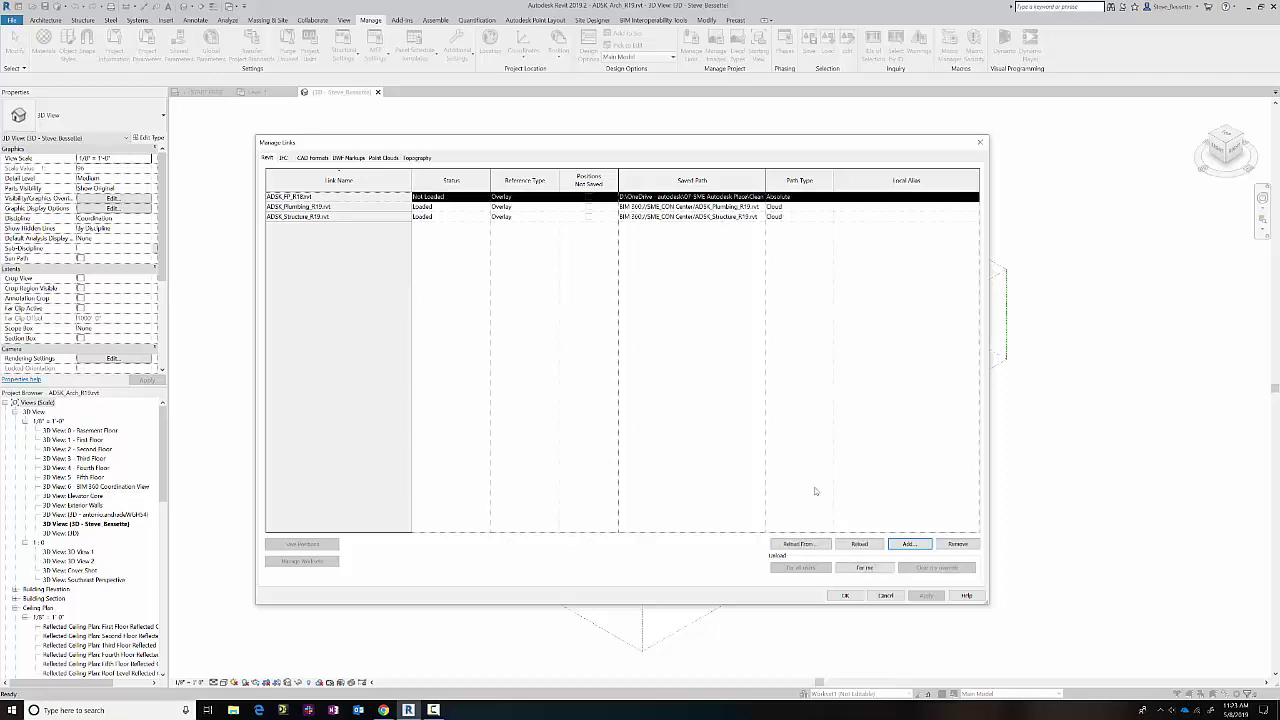
{"action": "left_click", "coordinate": [957, 543]}
{"action": "left_click", "coordinate": [663, 371]}
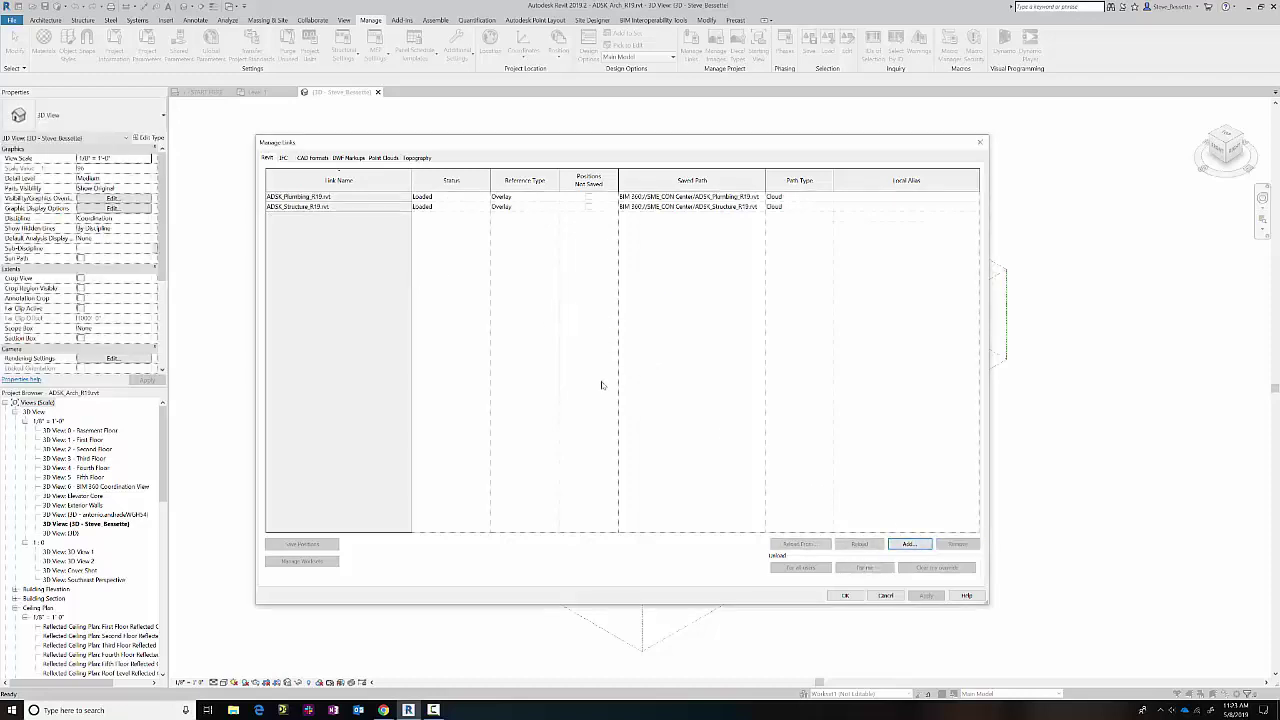
- Link ADSK_Mech_R19.rvt from Project Files/40 Design Models/Mechanical Inc Engineers with Auto - Origin to Origin positioning
{"action": "left_click", "coordinate": [909, 543]}
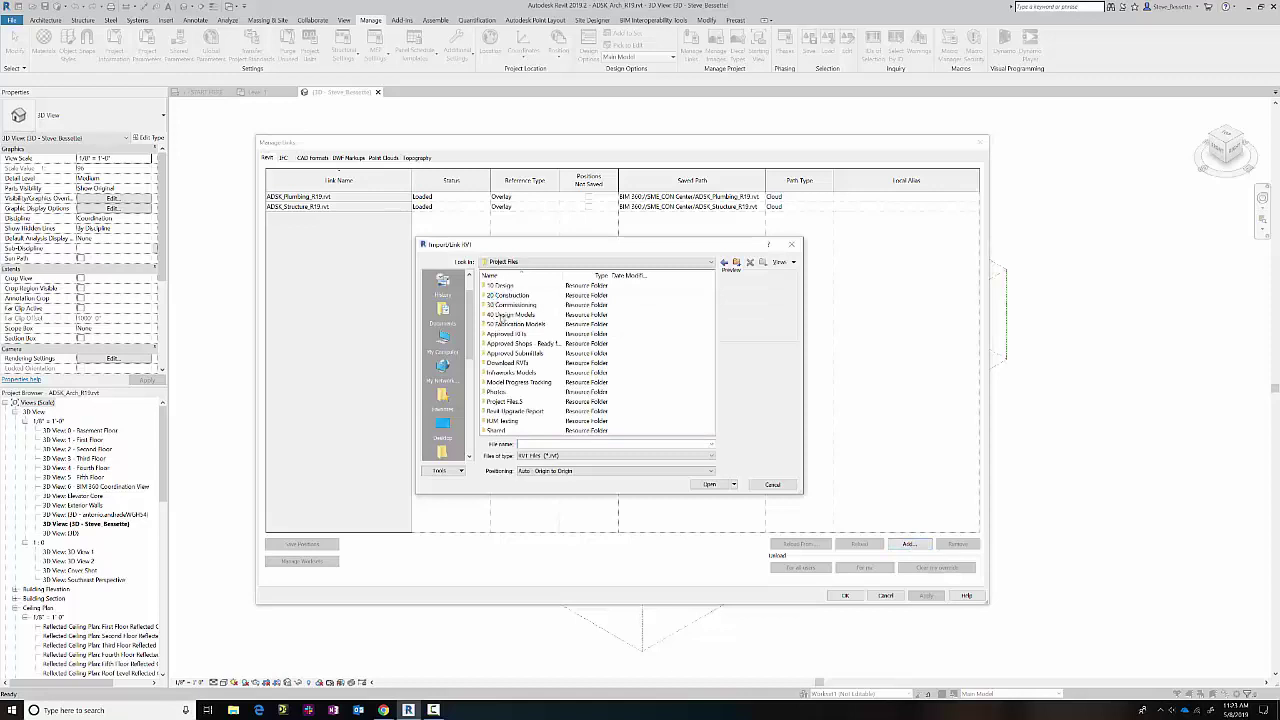
{"action": "double_click", "coordinate": [502, 314]}
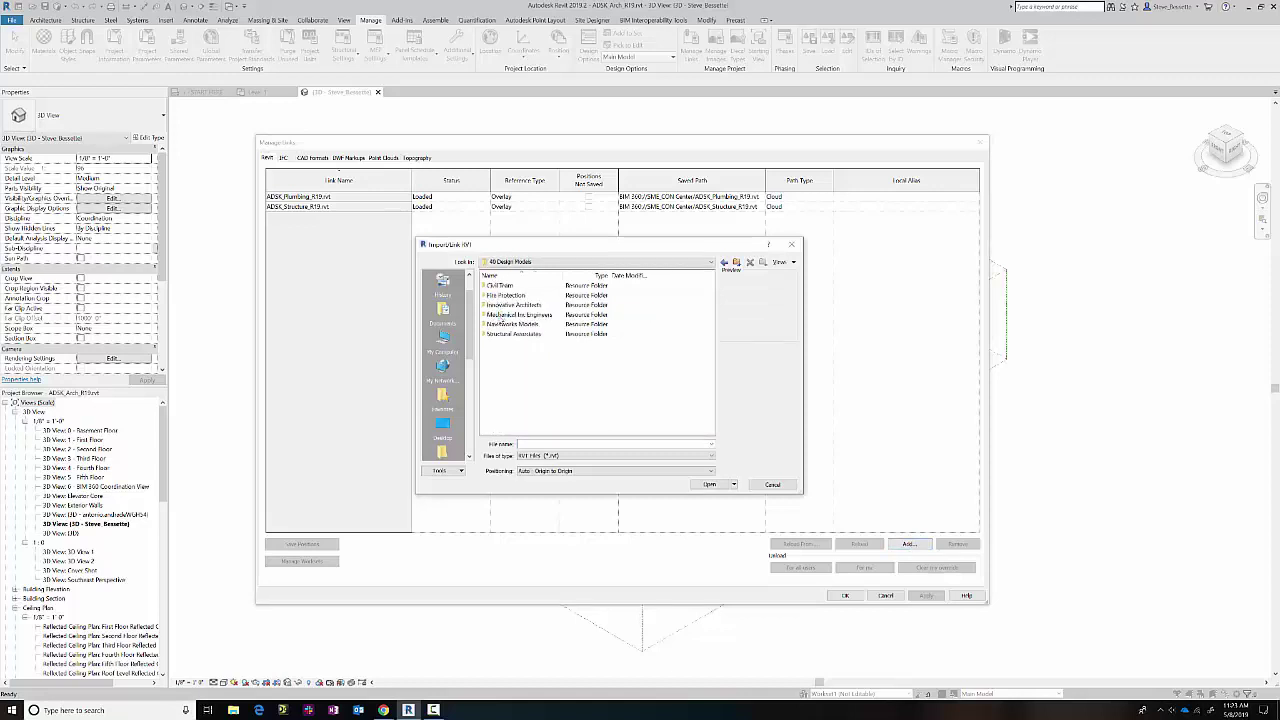
{"action": "double_click", "coordinate": [502, 314]}
{"action": "left_click", "coordinate": [502, 297]}
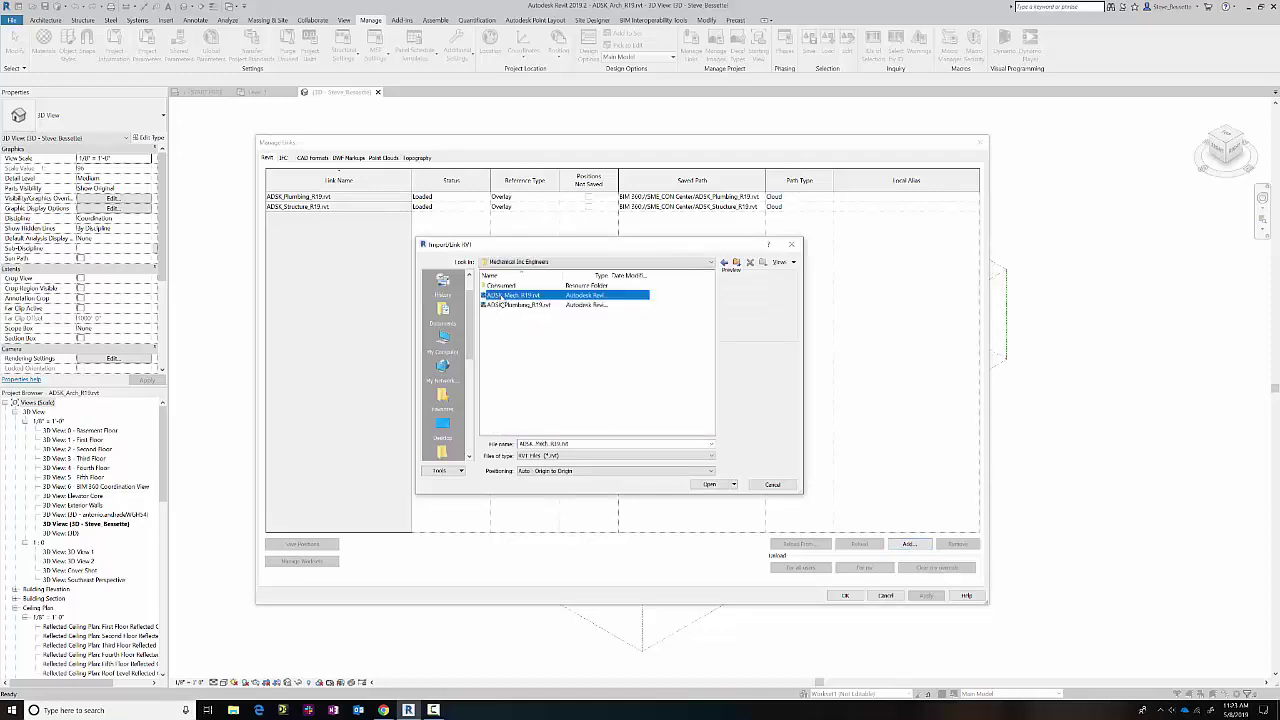
{"action": "left_click", "coordinate": [709, 485]}
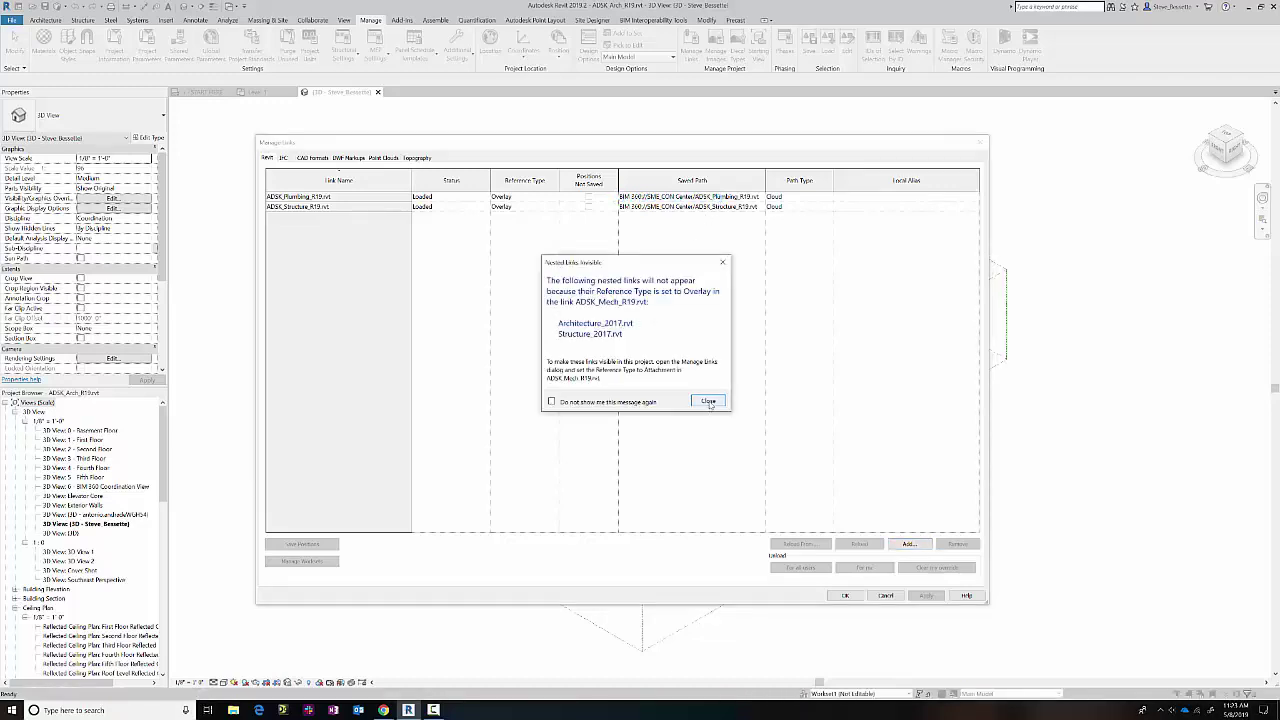
{"action": "left_click", "coordinate": [708, 401]}
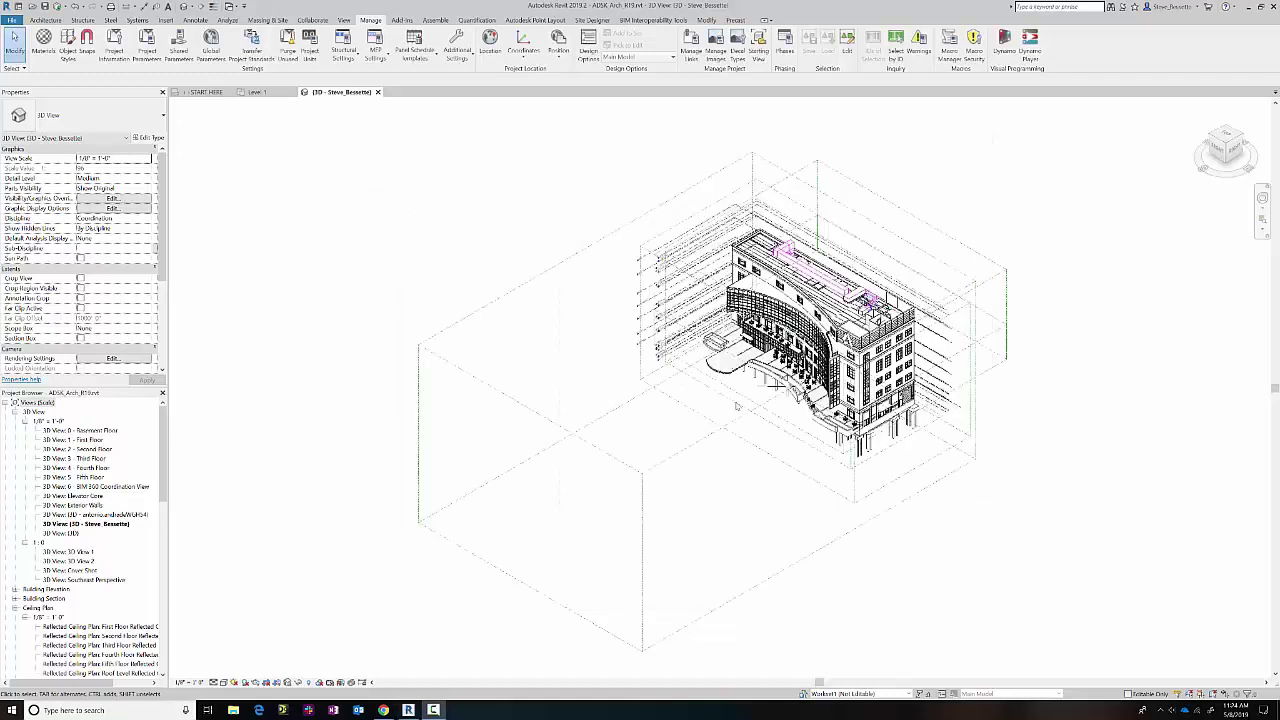
- Synchronize the architectural model with central using the comment "Added Mechanical Model Link"
{"action": "left_click", "coordinate": [57, 6]}
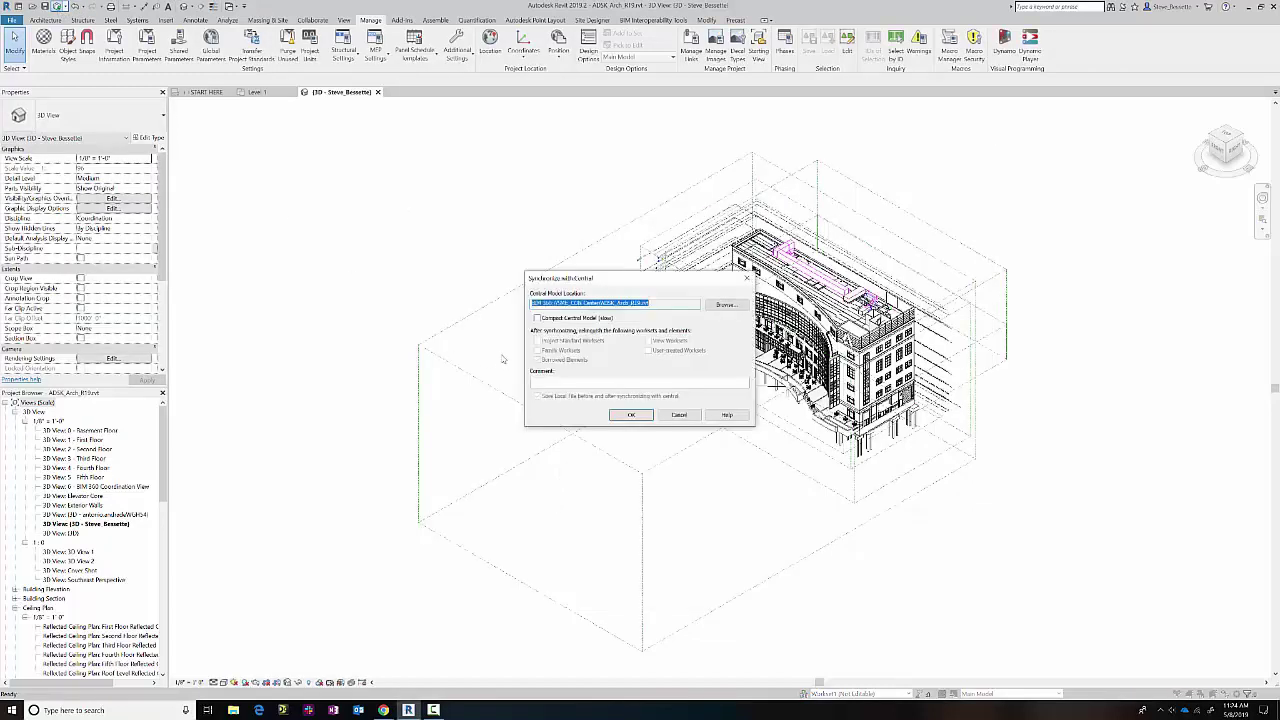
{"action": "left_click", "coordinate": [558, 382]}
{"action": "type", "text": "Added Mechanical Model Link"}
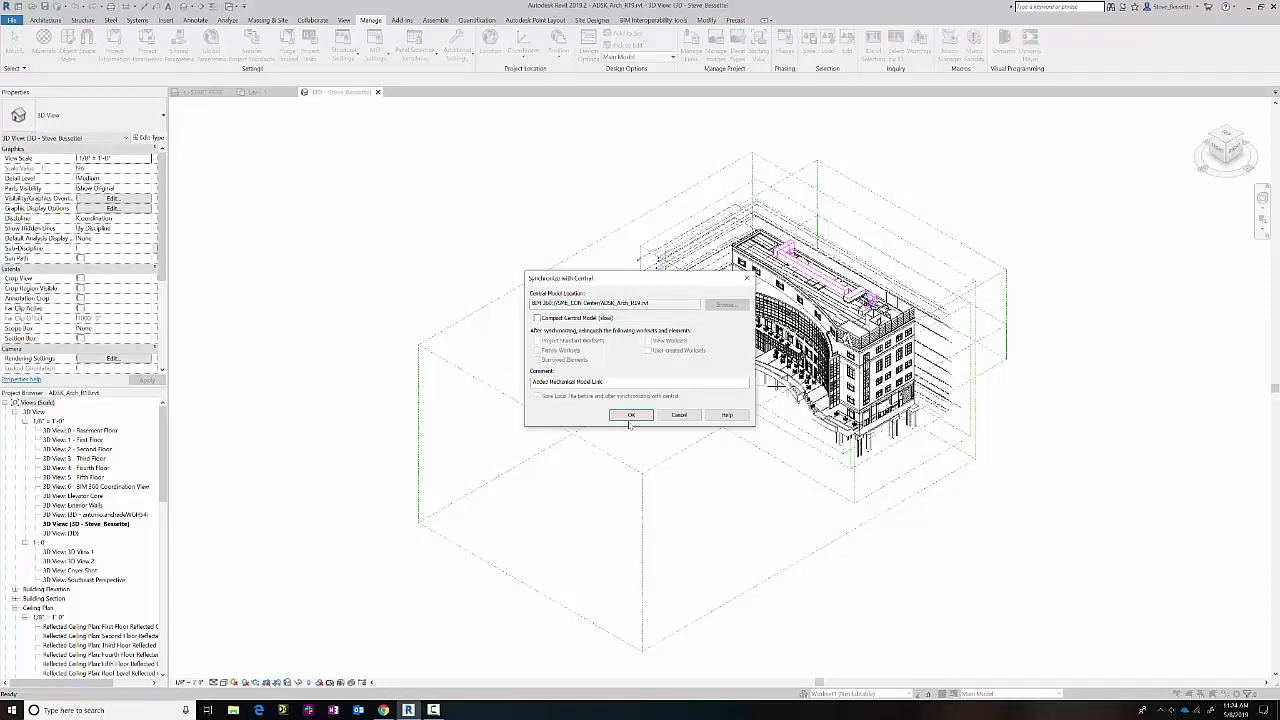
{"action": "left_click", "coordinate": [632, 415]}
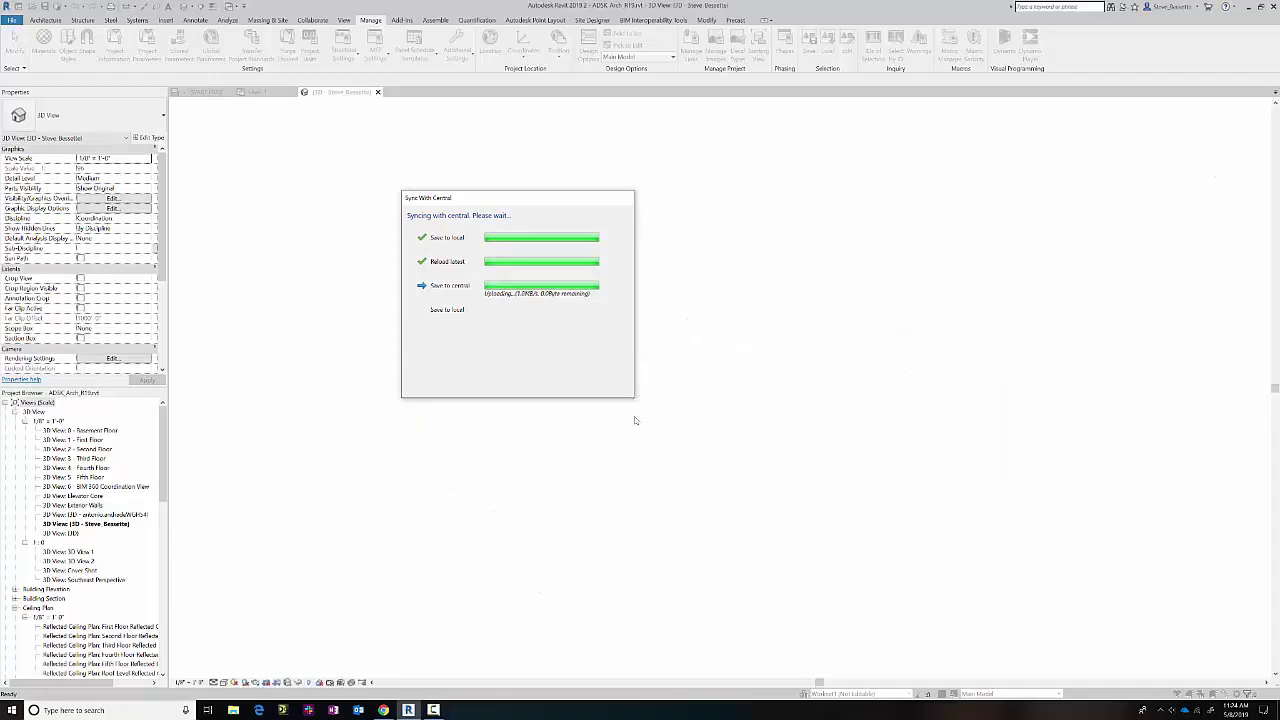
- Switch to BIM 360 Design Collaboration in Chrome and create a new package for the Innovative Architects team
{"action": "left_click", "coordinate": [383, 710]}
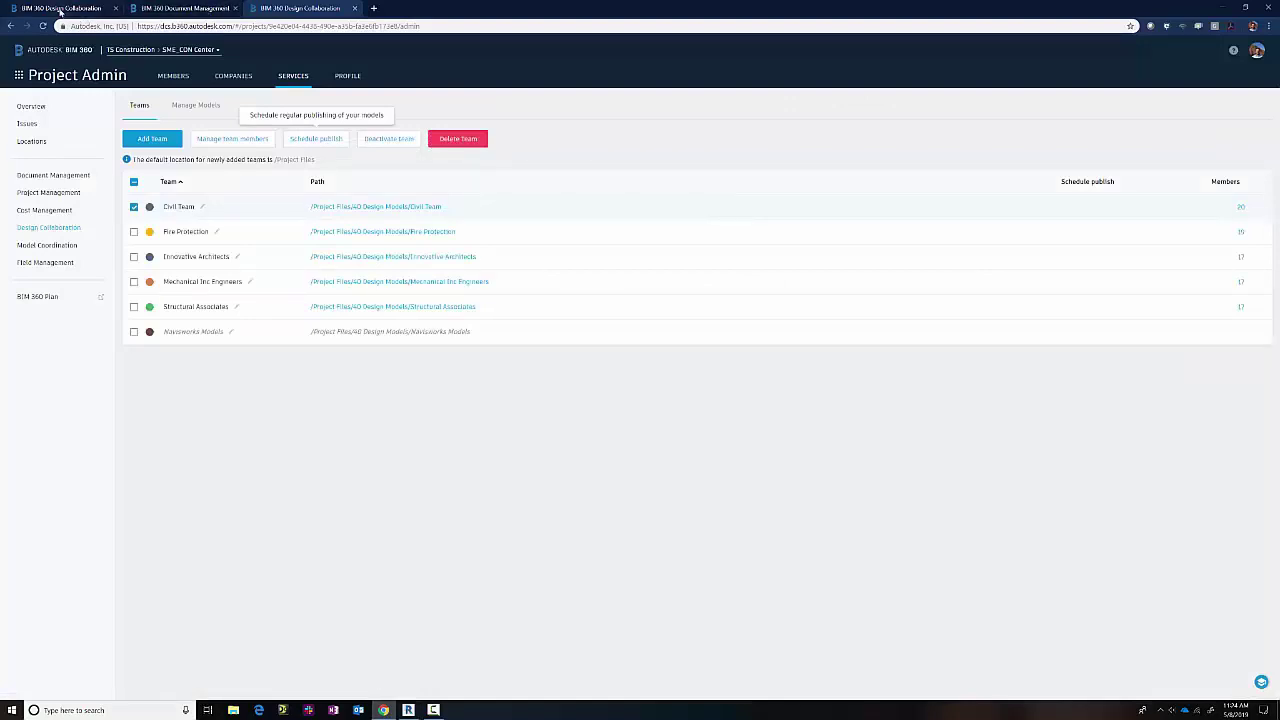
{"action": "left_click", "coordinate": [60, 10]}
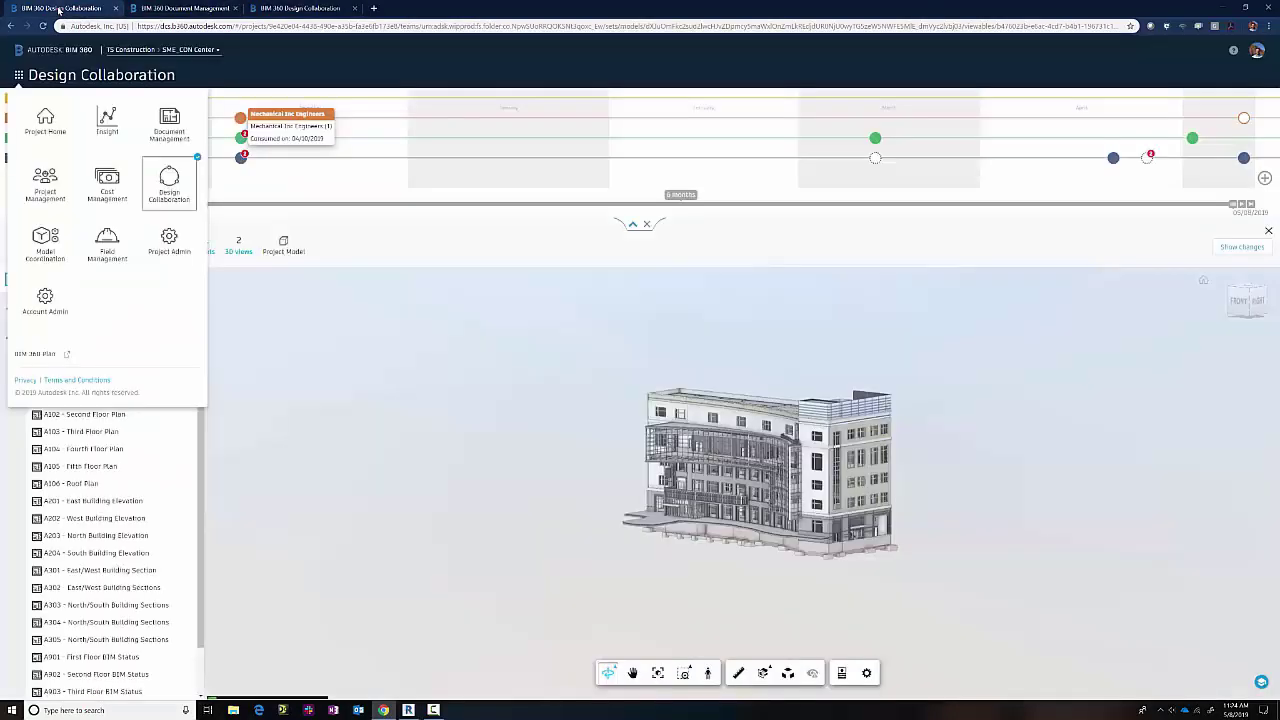
{"action": "left_click", "coordinate": [365, 240]}
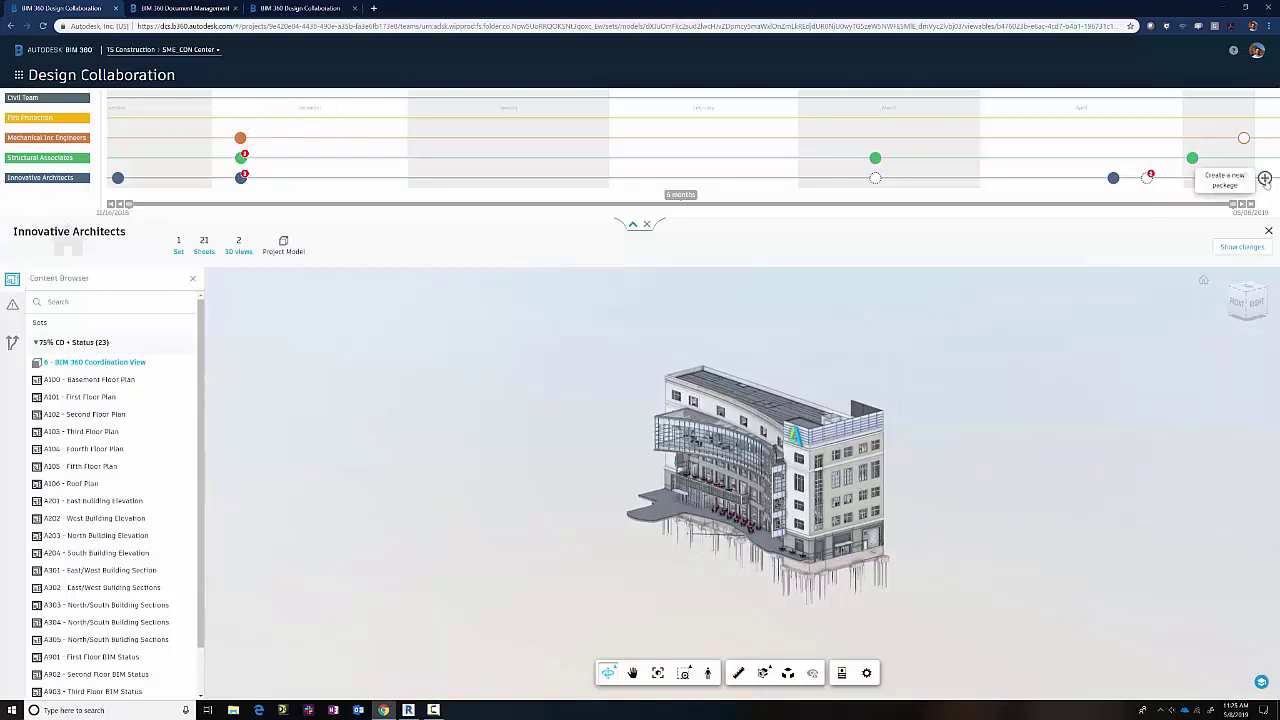
{"action": "left_click", "coordinate": [1265, 179]}
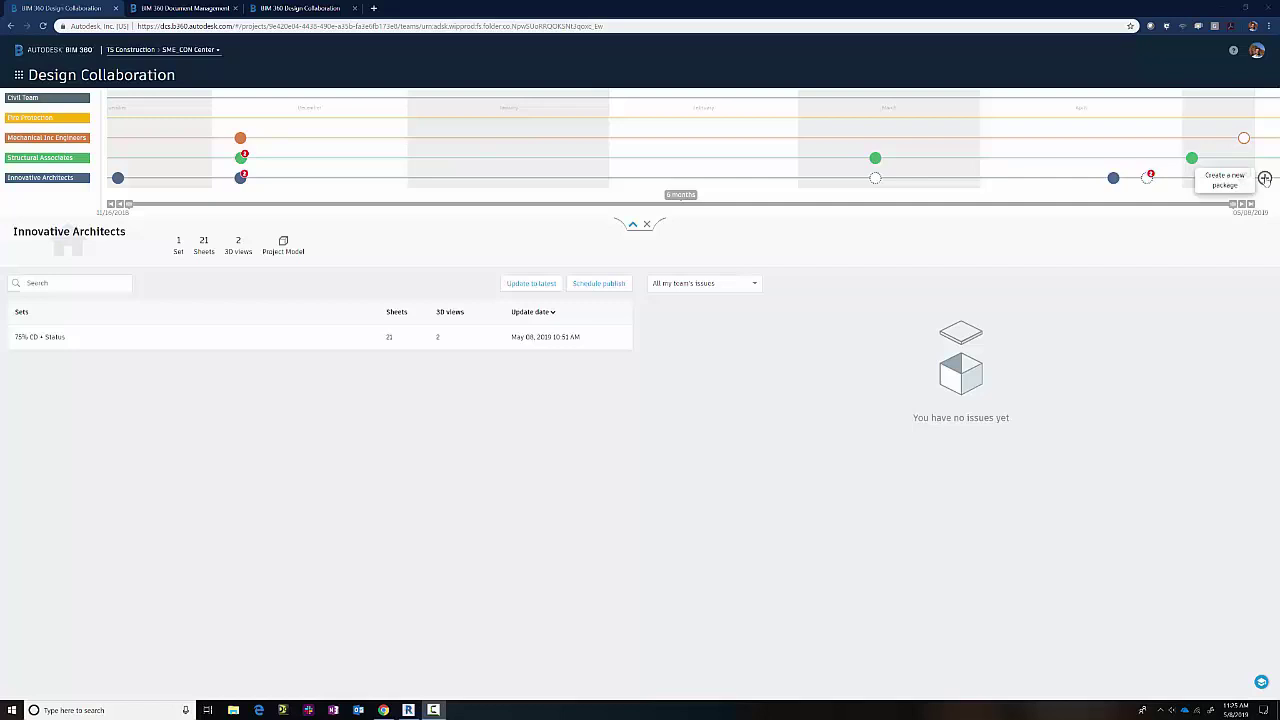
- Examine the status and dates of the teams' packages on the timeline, expanding the most recent Innovative Architects group
{"action": "mouse_move", "coordinate": [243, 141]}
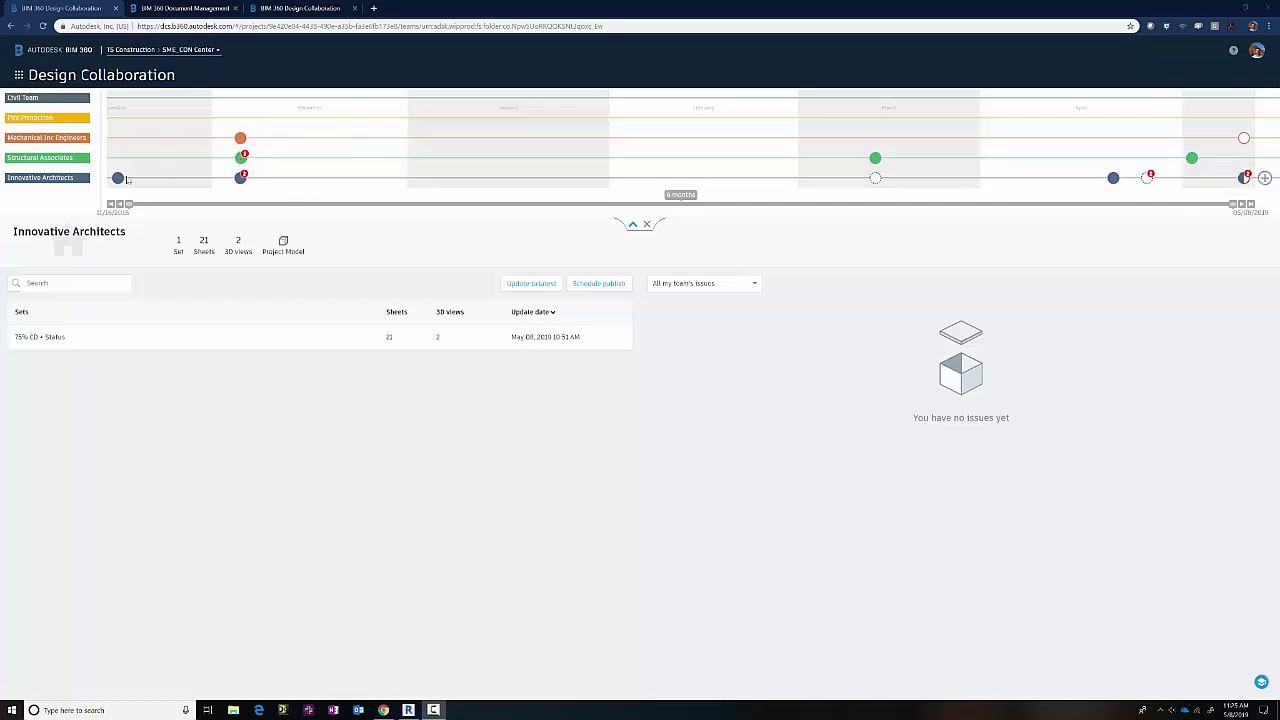
{"action": "mouse_move", "coordinate": [118, 180]}
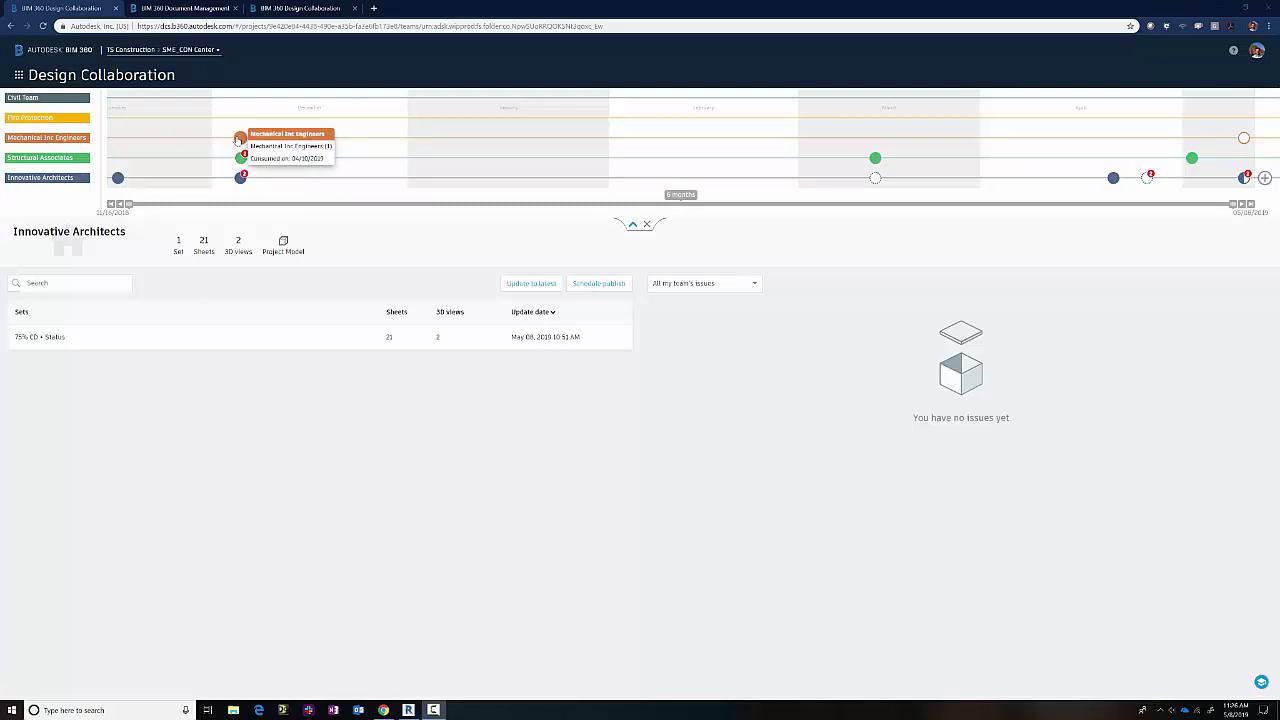
{"action": "mouse_move", "coordinate": [1243, 142]}
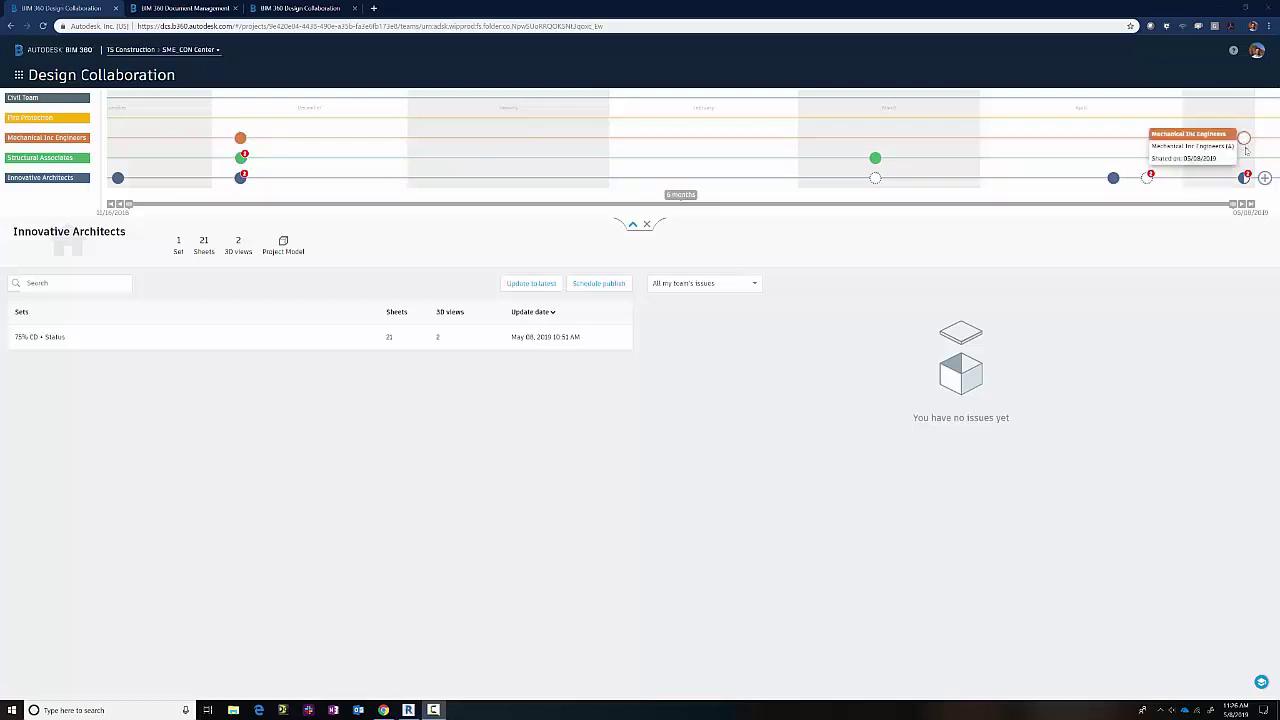
{"action": "mouse_move", "coordinate": [874, 184]}
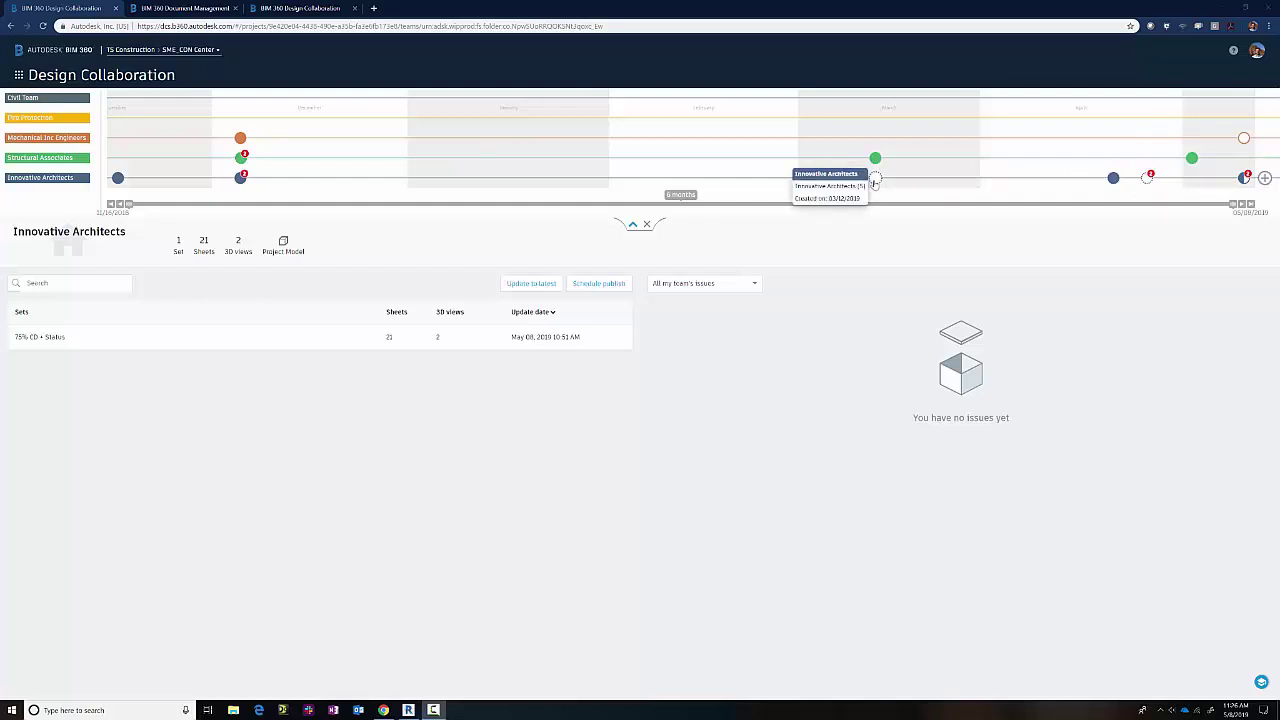
{"action": "left_click", "coordinate": [1242, 179]}
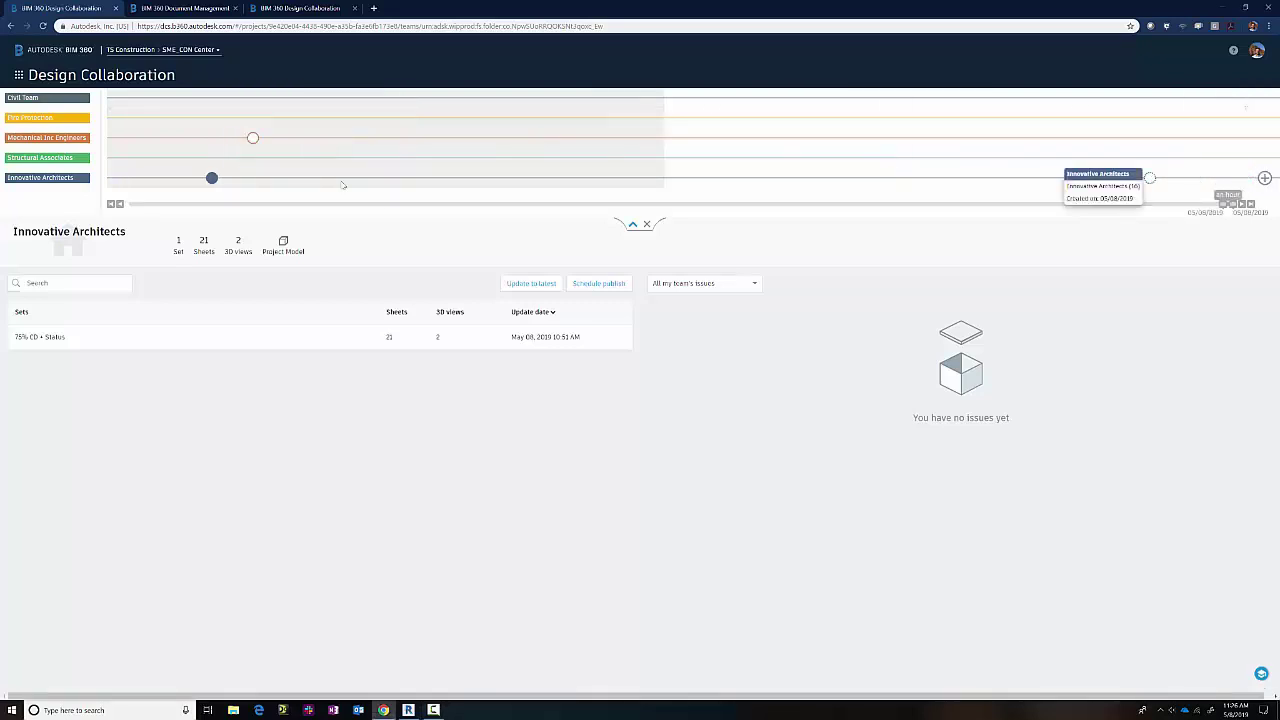
{"action": "mouse_move", "coordinate": [211, 180]}
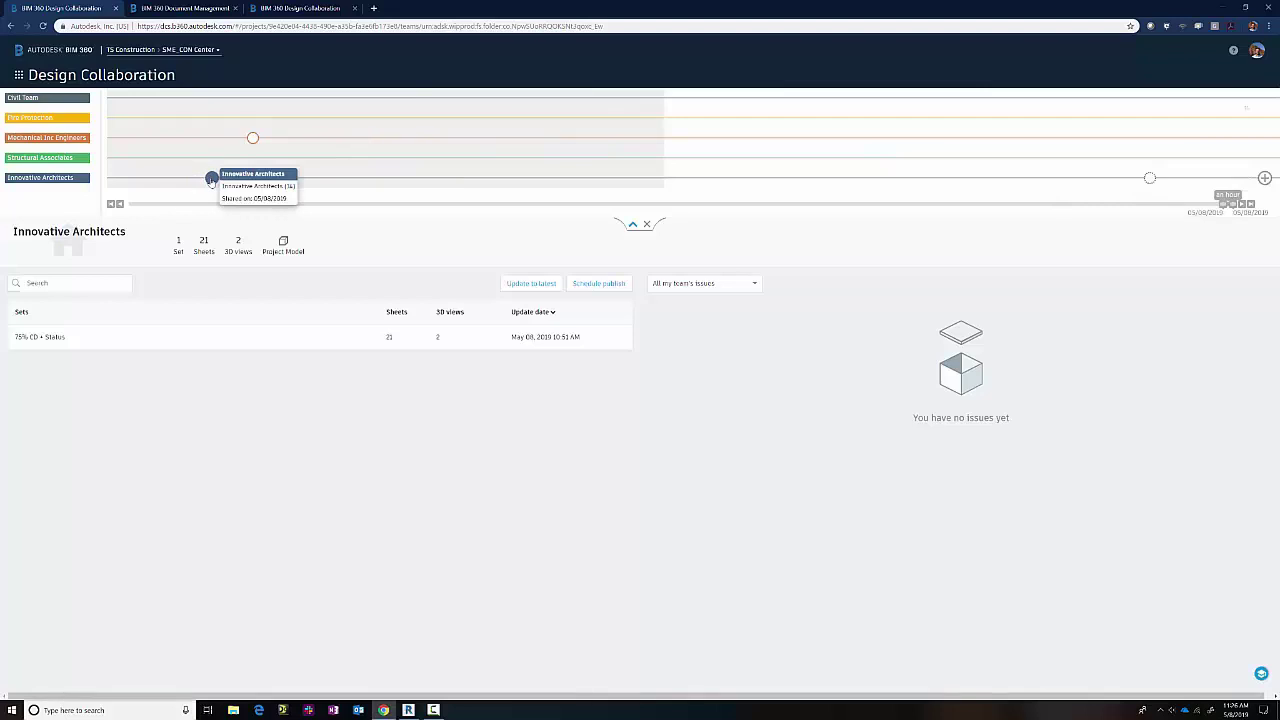
- Open the new Innovative Architects package for editing and include the 75% CD + Status set
{"action": "left_click", "coordinate": [1150, 179]}
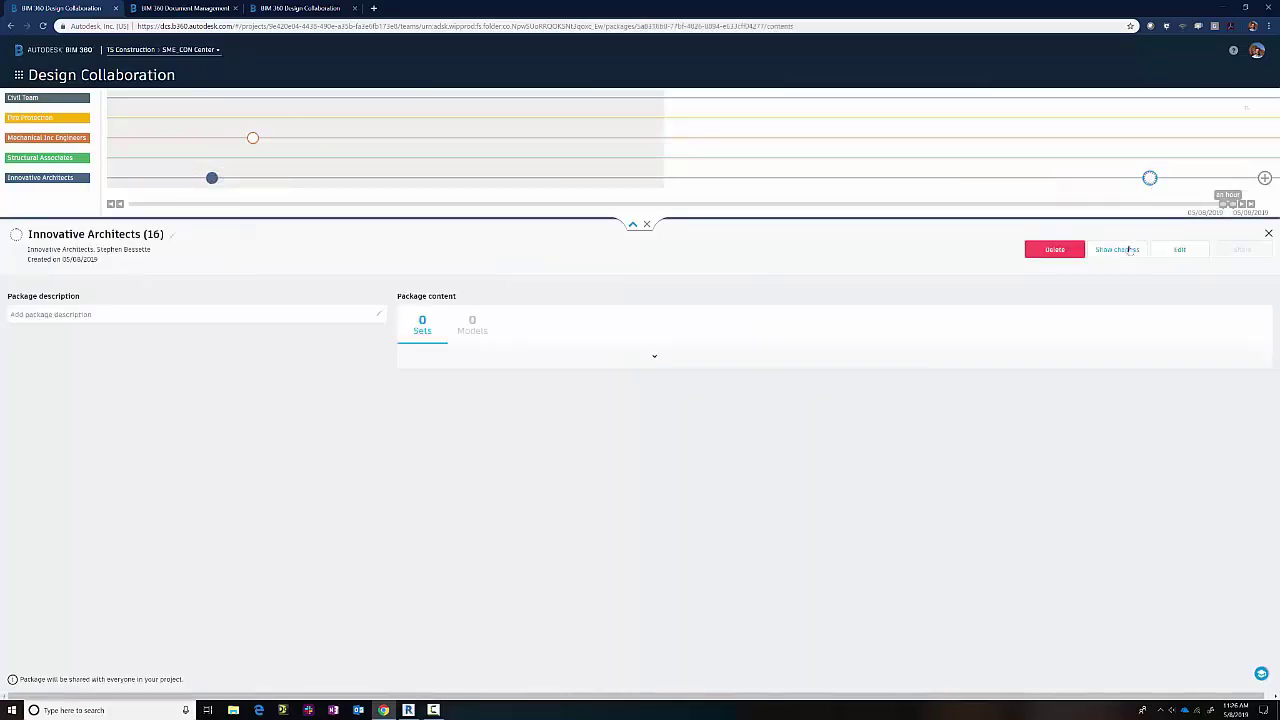
{"action": "left_click", "coordinate": [40, 315]}
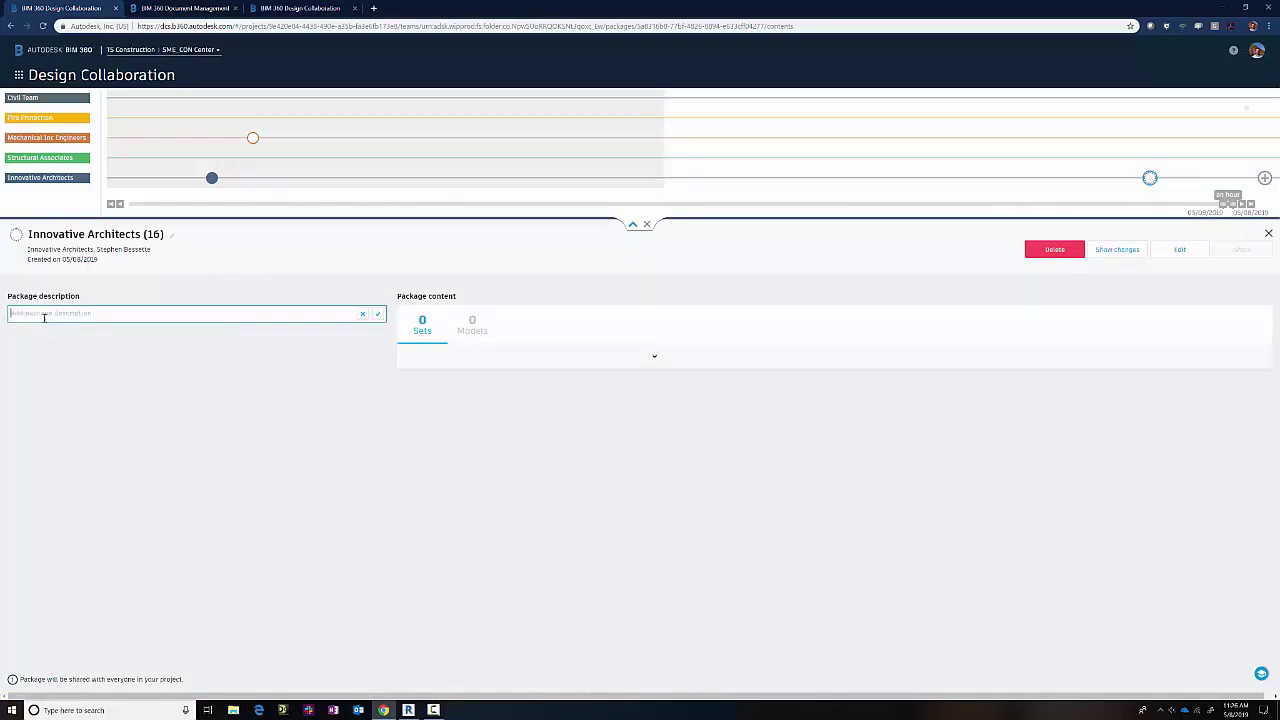
{"action": "left_click", "coordinate": [1163, 252]}
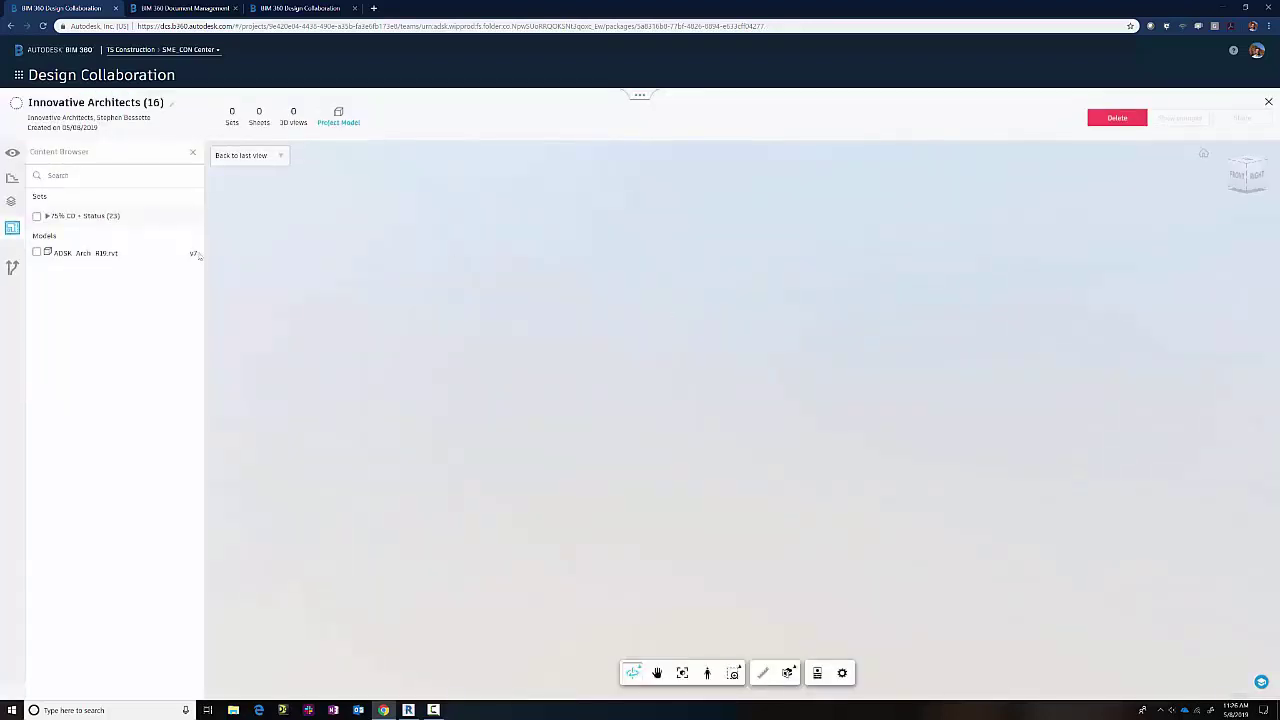
{"action": "left_click", "coordinate": [36, 217]}
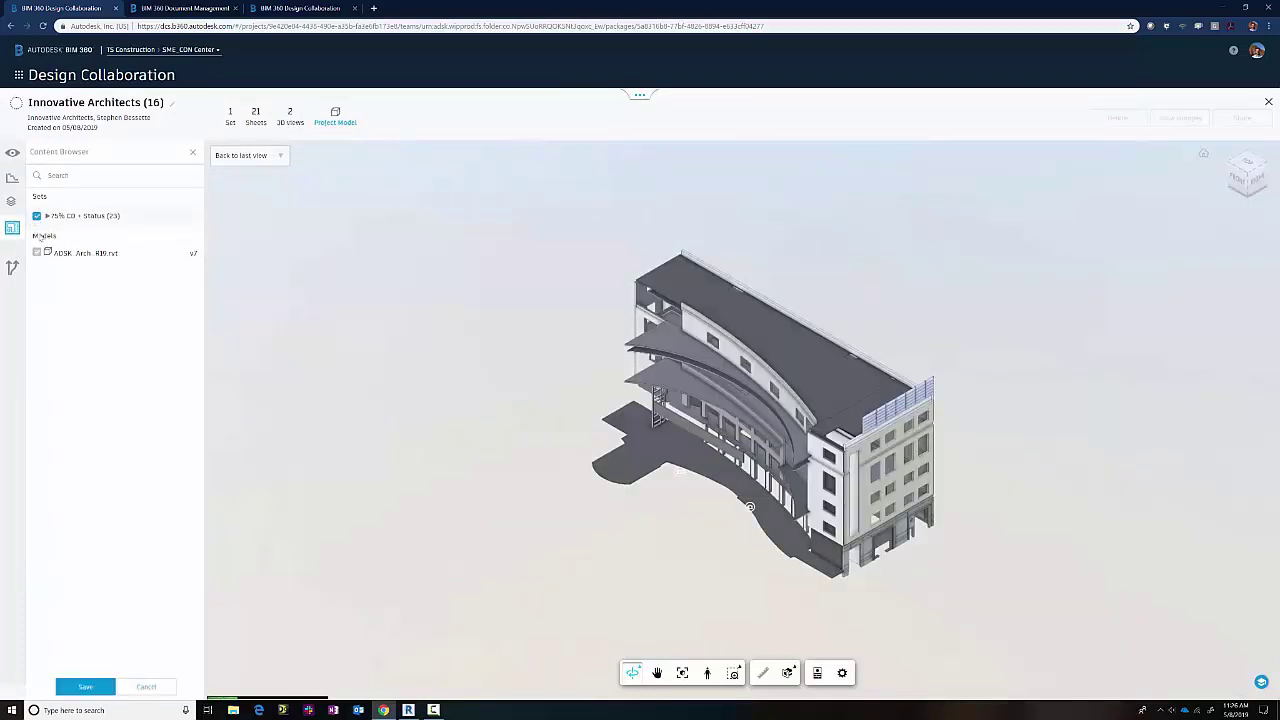
- Rename the package "Architect Update 16", save it, and expand the 75% CD + Status set's contents
{"action": "left_click", "coordinate": [90, 102]}
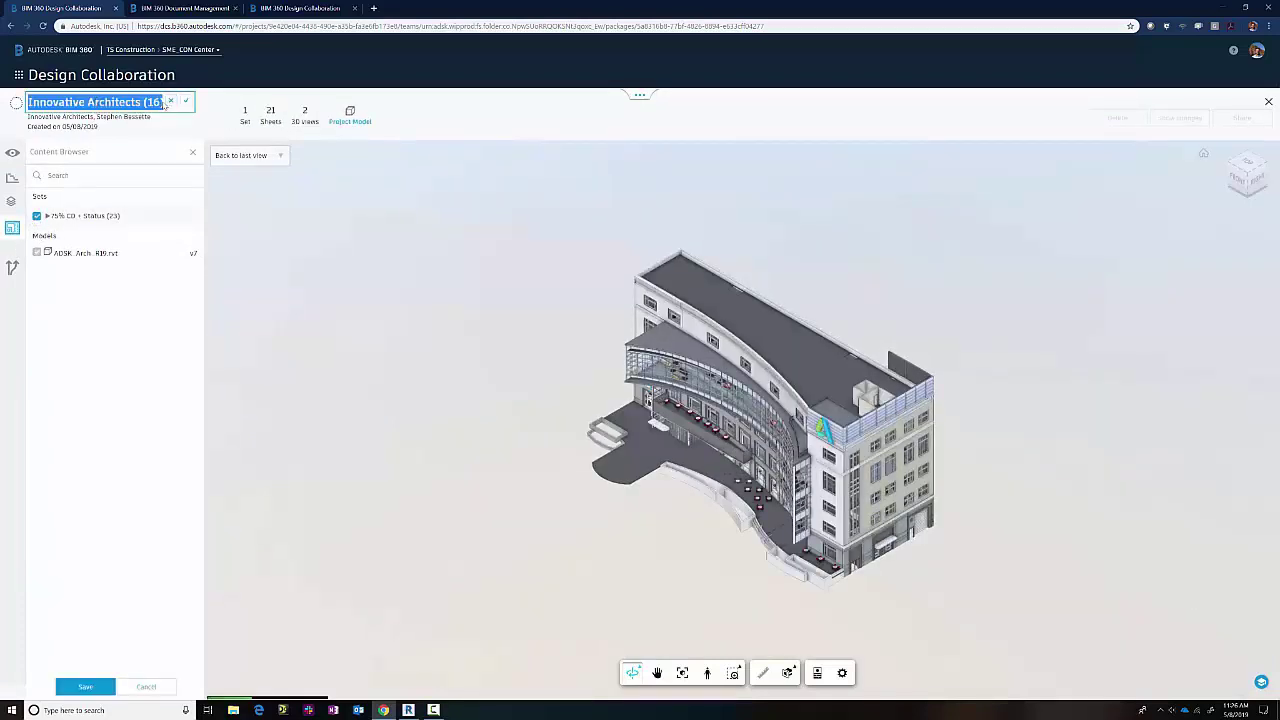
{"action": "type", "text": "Architect Update"}
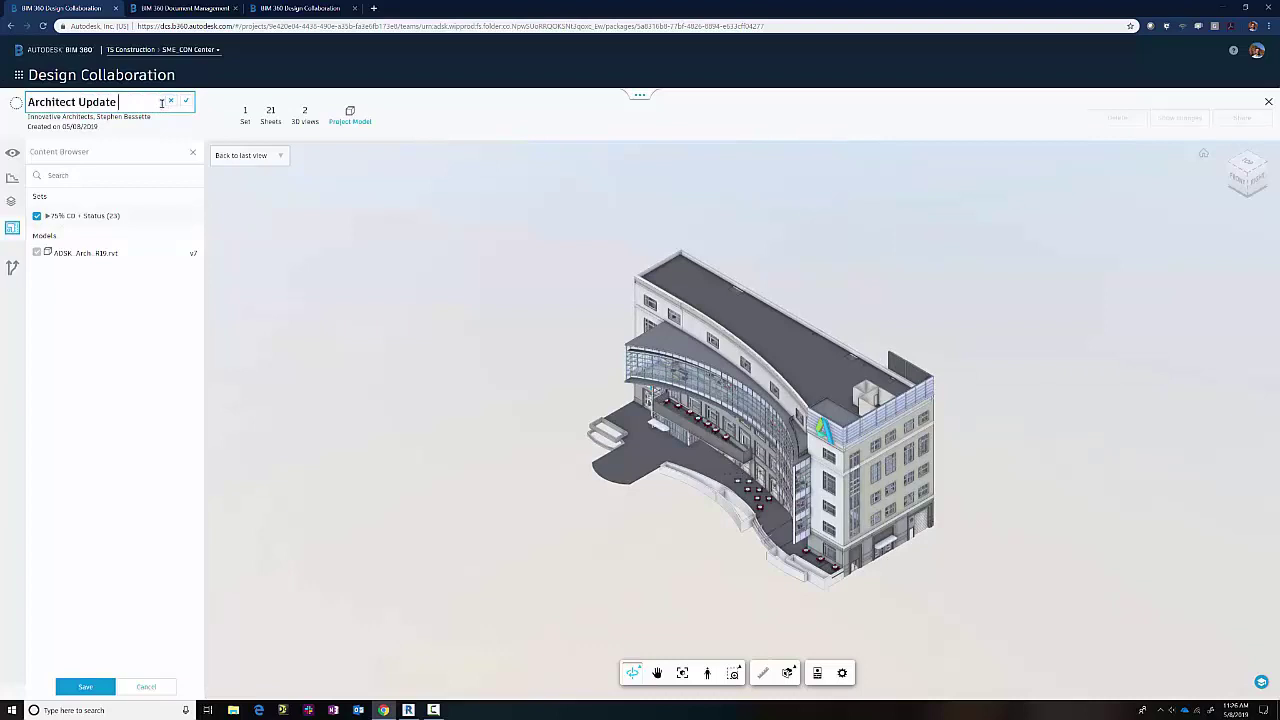
{"action": "type", "text": " 16"}
{"action": "key", "text": "Return"}
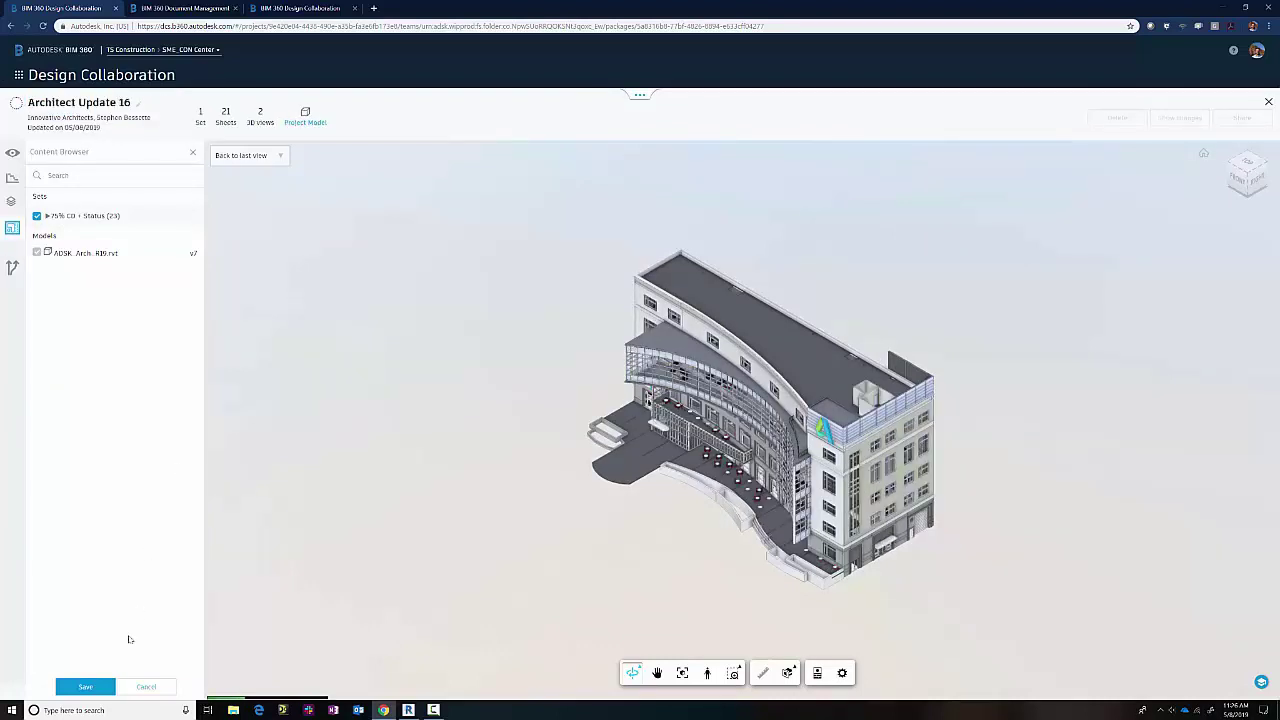
{"action": "left_click", "coordinate": [86, 687]}
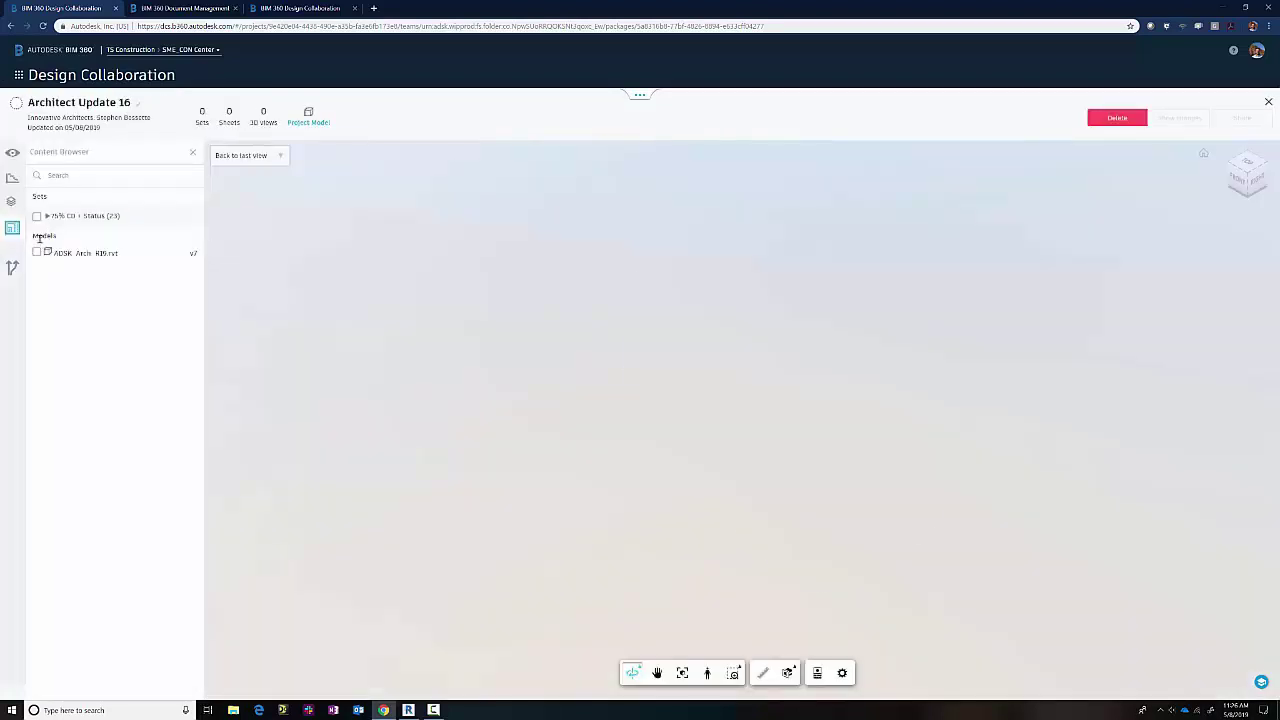
{"action": "left_click", "coordinate": [47, 215]}
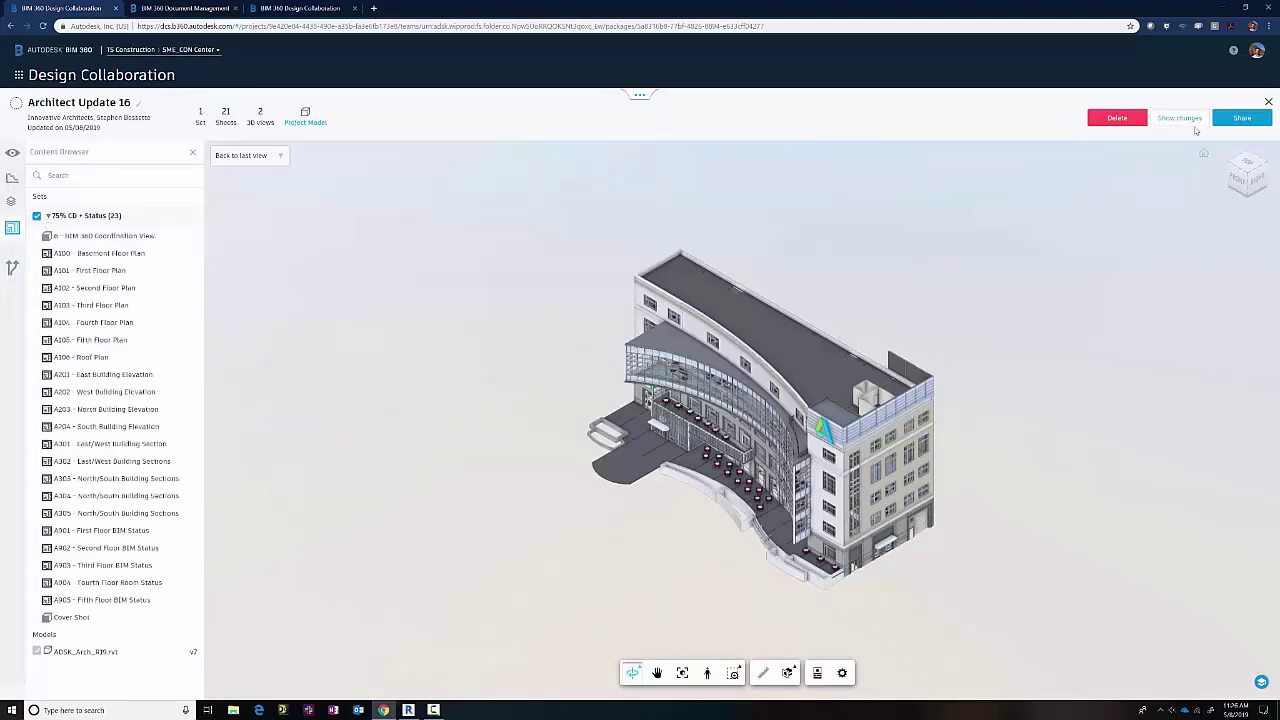
- Share the Architect Update 16 package with all teams in the project
{"action": "left_click", "coordinate": [1240, 118]}
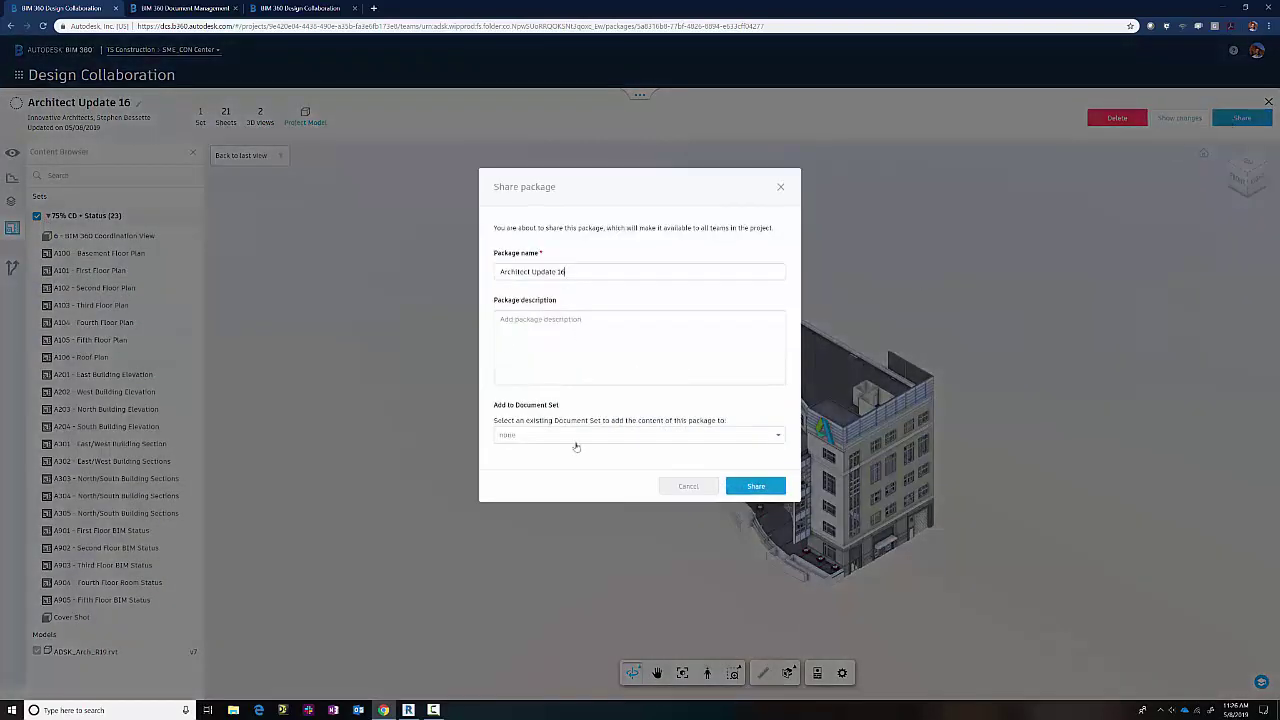
{"action": "left_click", "coordinate": [756, 486]}
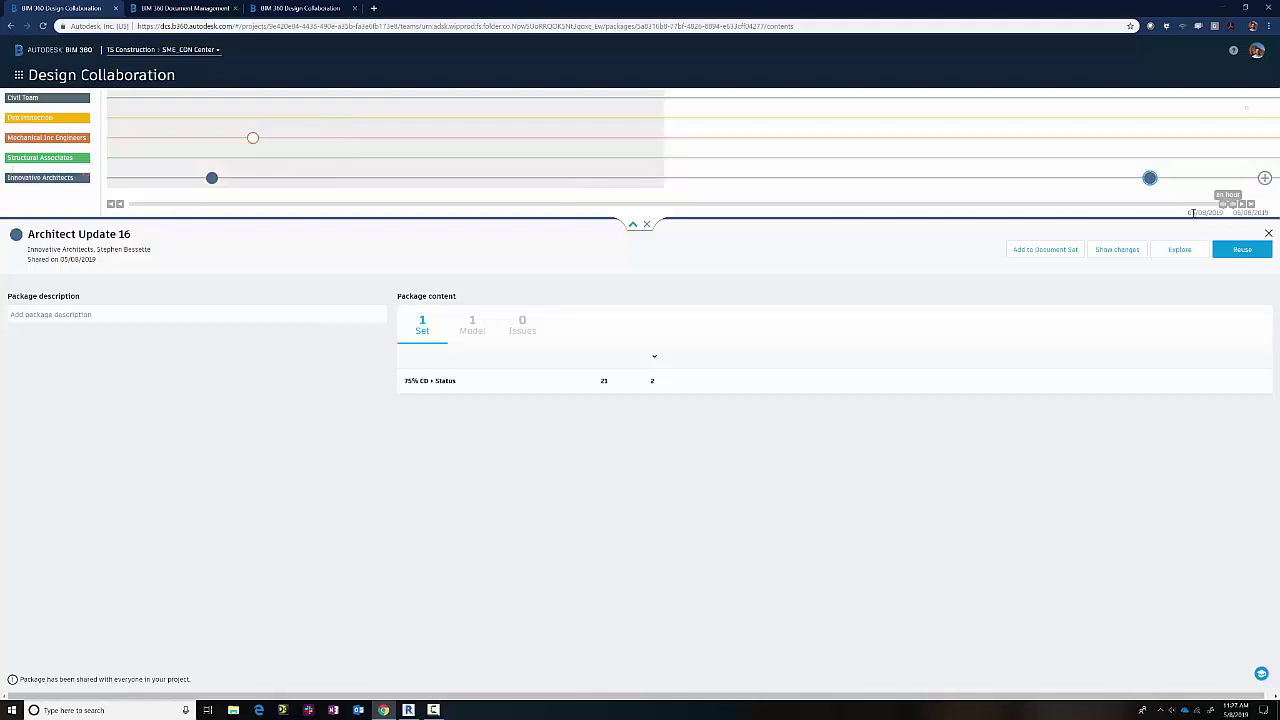
- Widen the package timeline and show the model changes in the Innovative Architects (2) package shared on 12/05/2018
{"action": "left_click_drag", "start_coordinate": [1222, 204], "coordinate": [195, 204]}
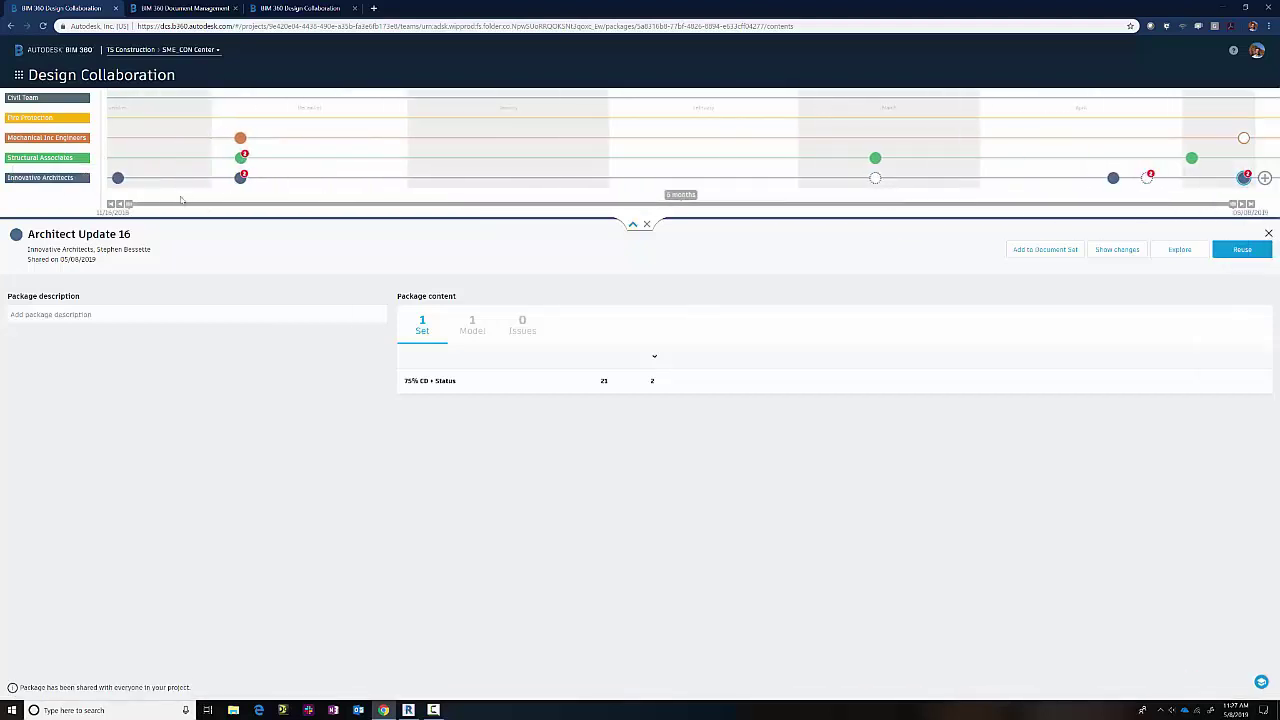
{"action": "left_click", "coordinate": [240, 177]}
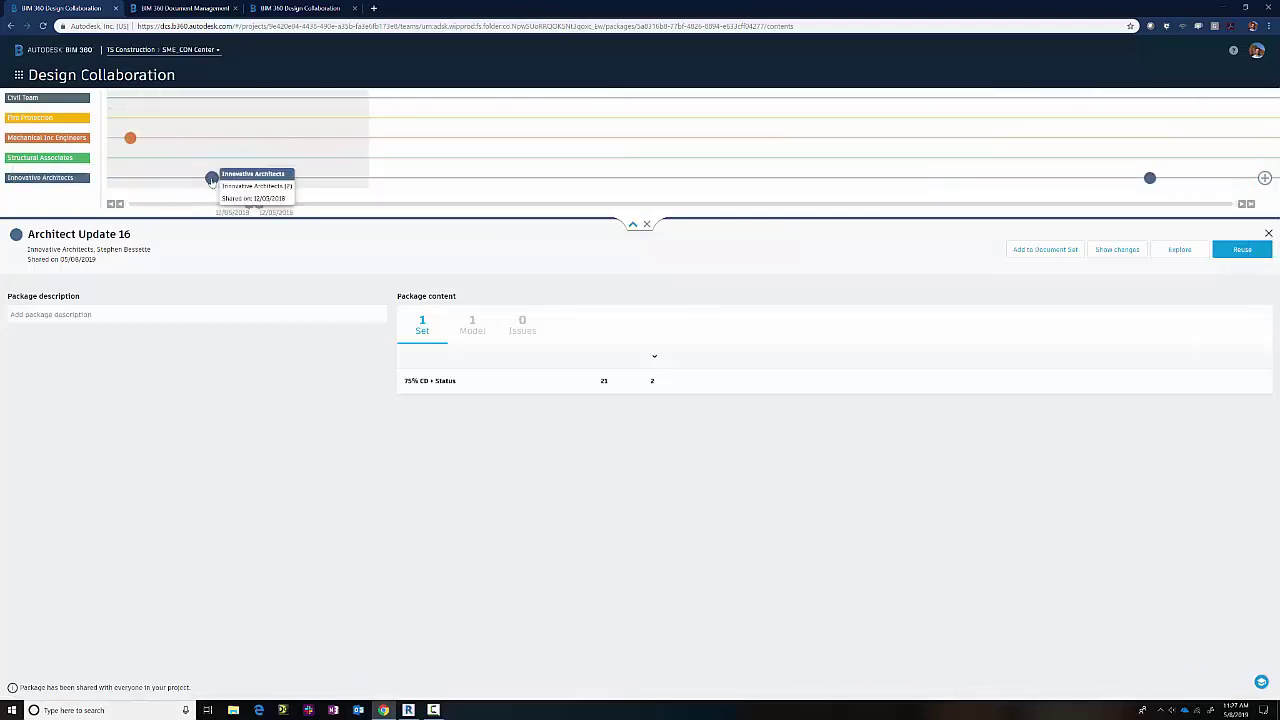
{"action": "left_click", "coordinate": [211, 178]}
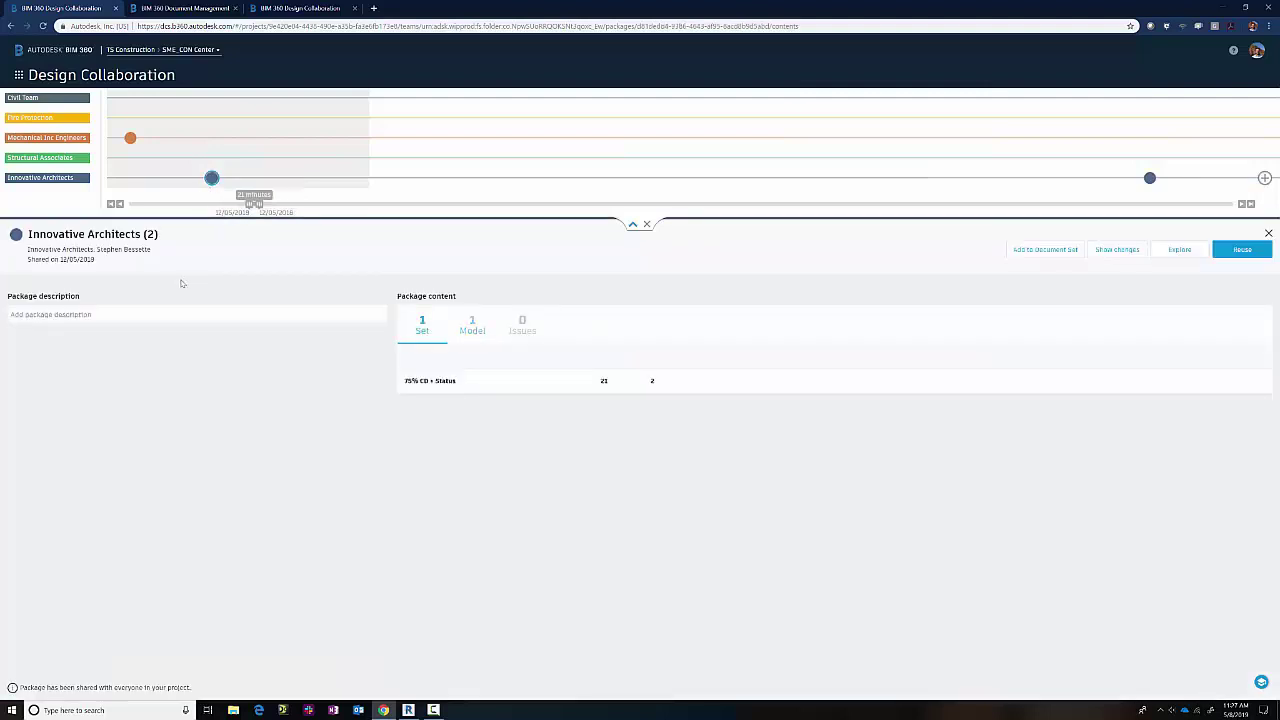
{"action": "left_click", "coordinate": [1104, 252]}
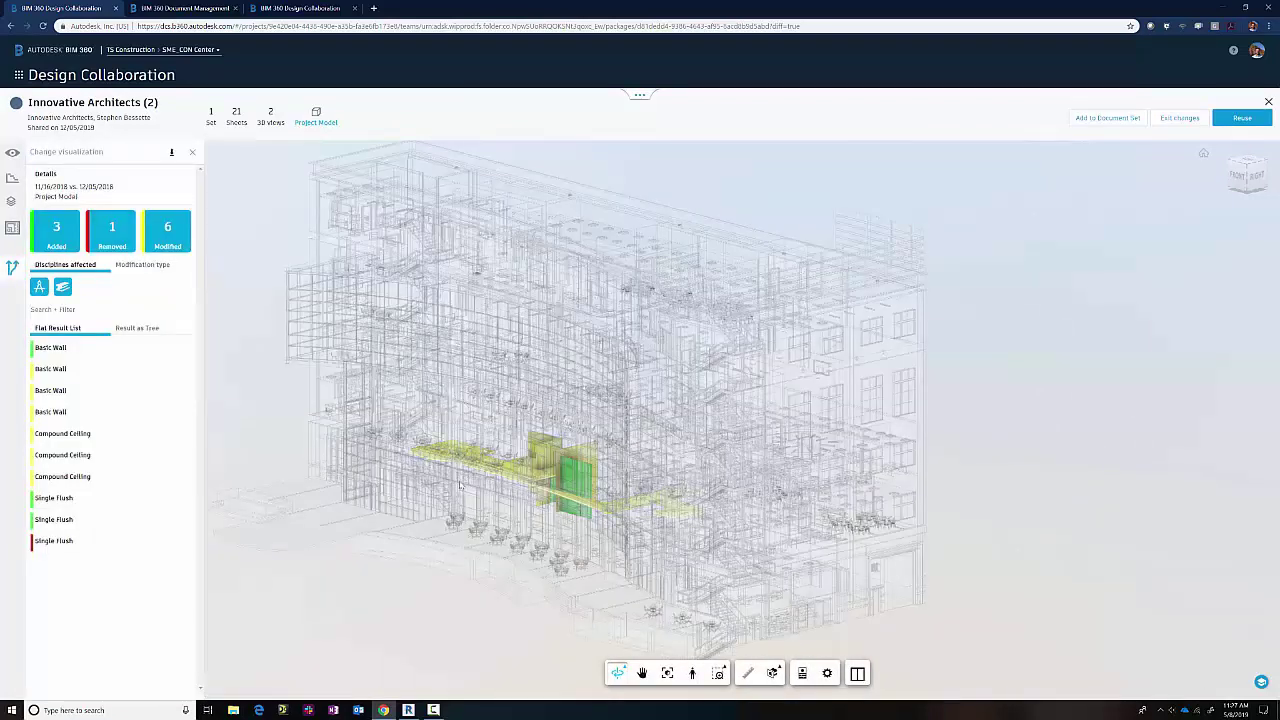
{"action": "mouse_move", "coordinate": [460, 486]}
{"action": "left_mouse_down"}
{"action": "mouse_move", "coordinate": [634, 451]}
{"action": "mouse_move", "coordinate": [690, 454]}
{"action": "mouse_move", "coordinate": [568, 498]}
{"action": "mouse_move", "coordinate": [470, 501]}
{"action": "left_mouse_up"}
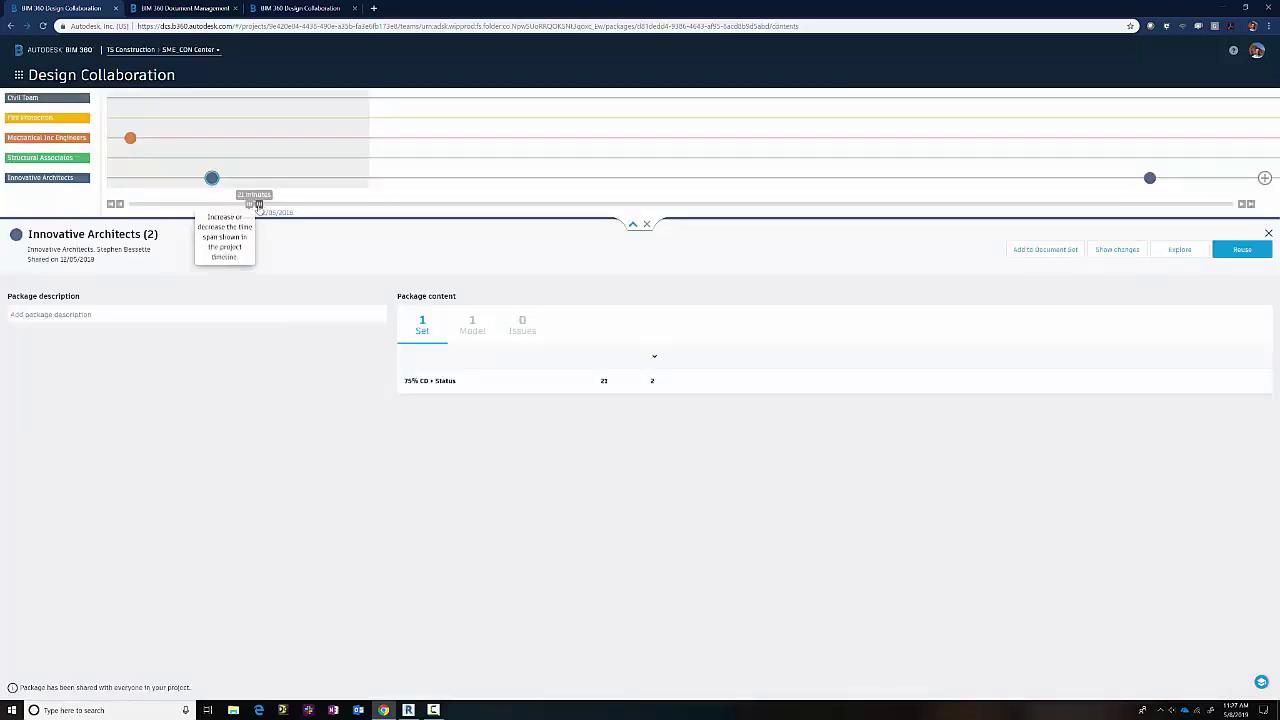
- Extend the timeline to the latest date and show the model changes in the Mechanical Inc Engineers (4) package
{"action": "left_click_drag", "start_coordinate": [258, 205], "coordinate": [1232, 205]}
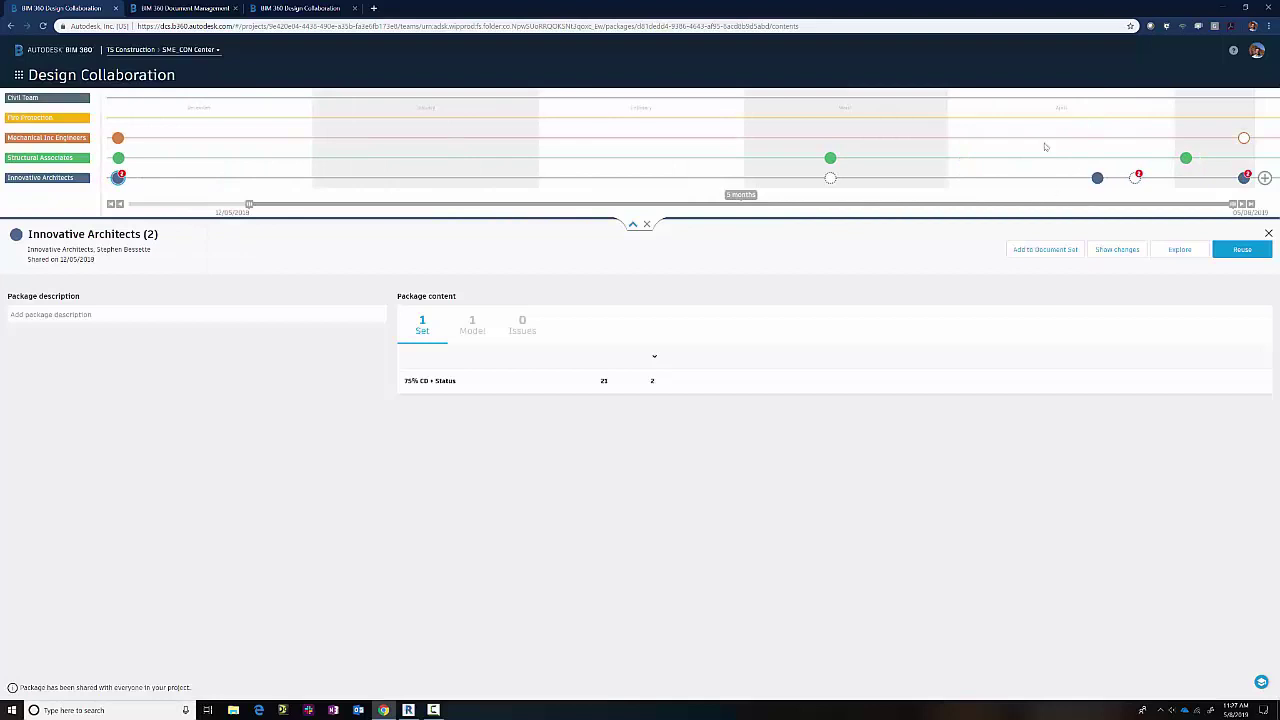
{"action": "left_click", "coordinate": [1243, 138]}
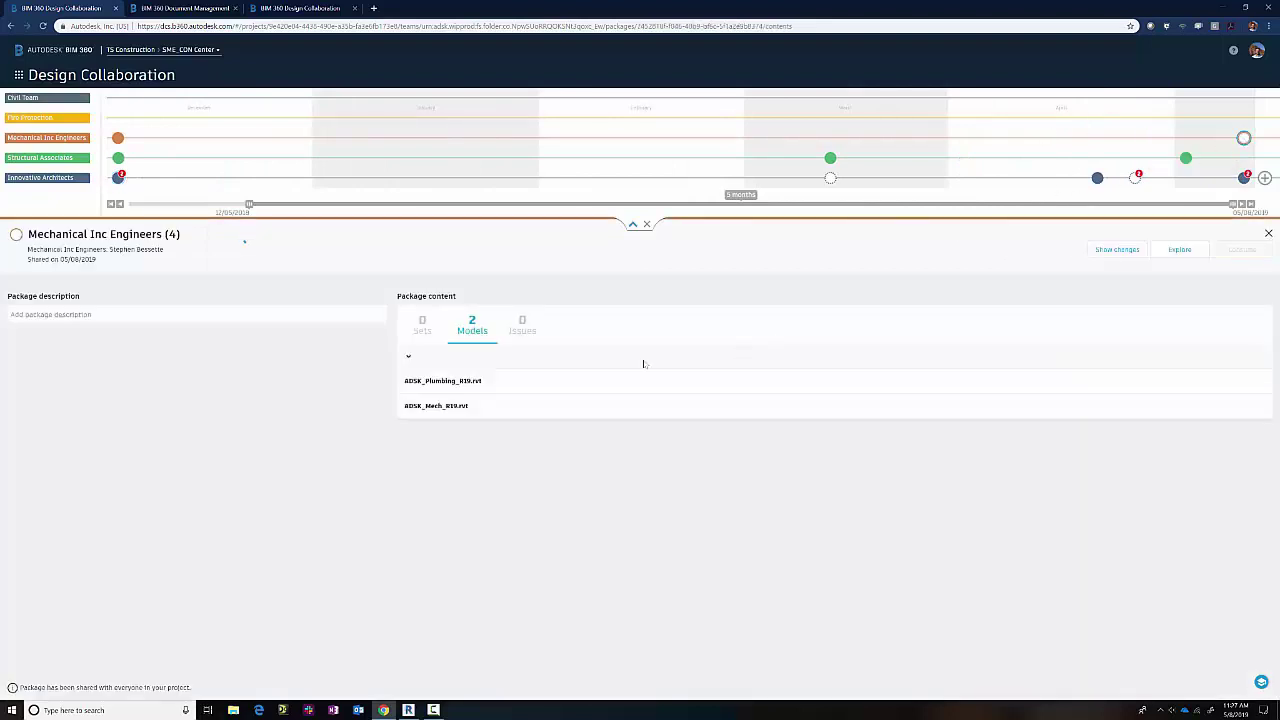
{"action": "left_click", "coordinate": [1106, 257]}
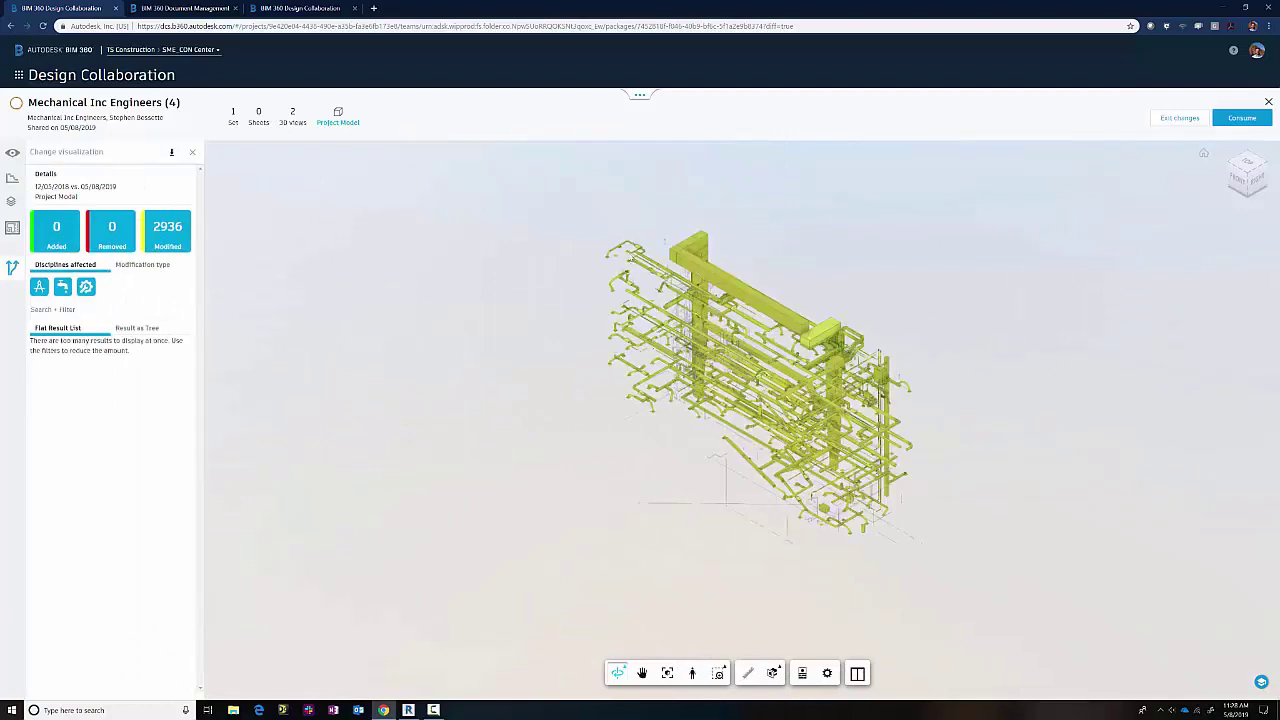
{"action": "scroll", "coordinate": [632, 229], "scroll_direction": "up", "scroll_amount": 5}
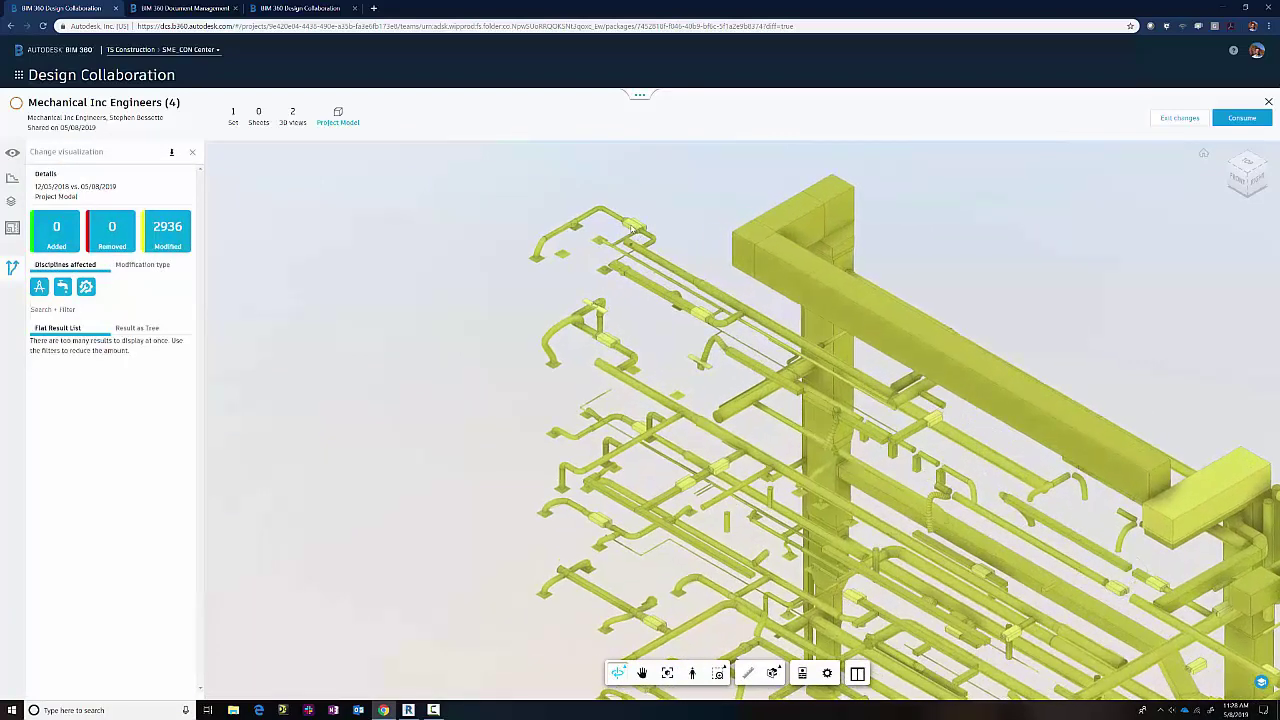
- Inspect the changed properties of a modified duct terminal unit in the mechanical model, closing its information when done
{"action": "left_click", "coordinate": [632, 229]}
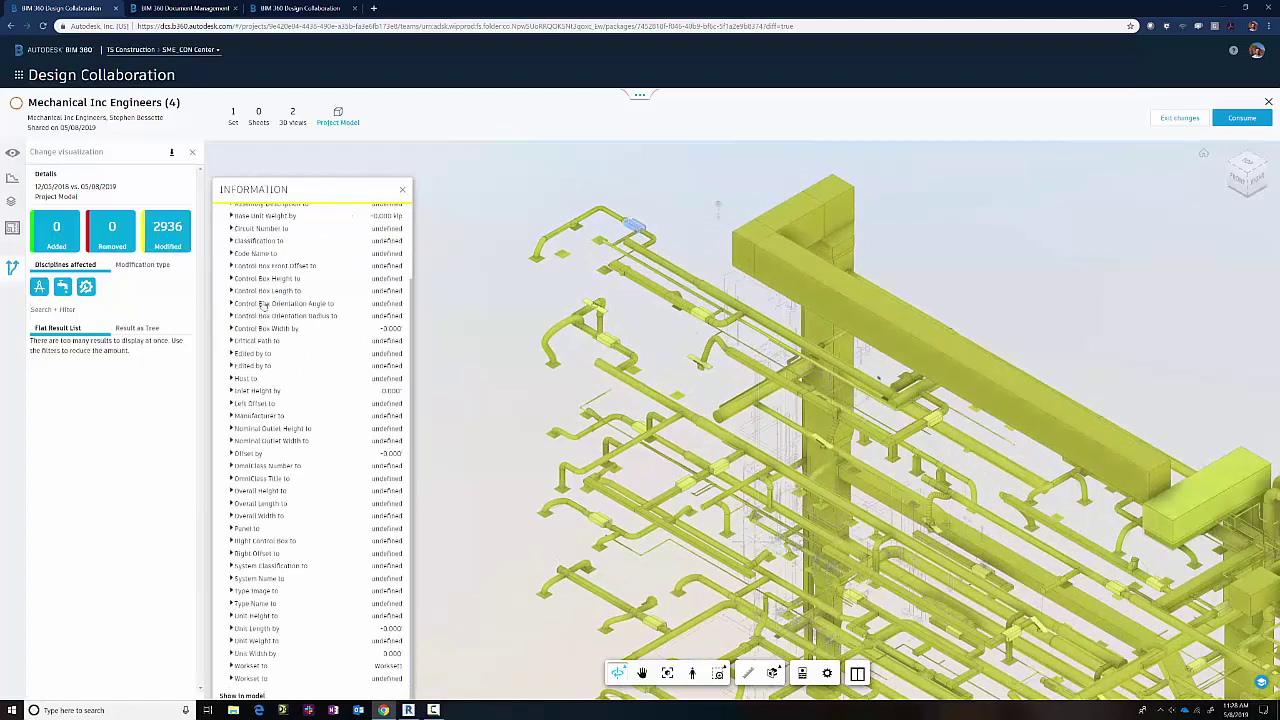
{"action": "scroll", "coordinate": [264, 400], "scroll_direction": "up", "scroll_amount": 1}
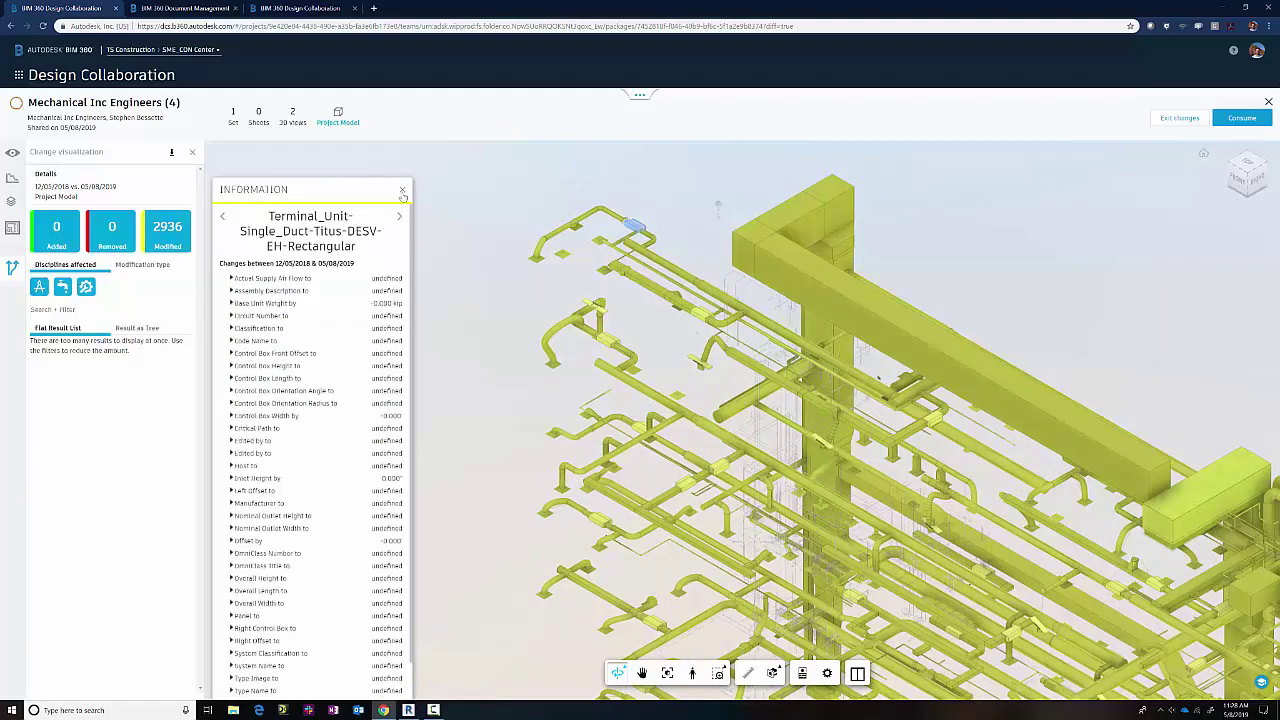
{"action": "left_click", "coordinate": [402, 190]}
{"action": "scroll", "coordinate": [440, 358], "scroll_direction": "down", "scroll_amount": 5}
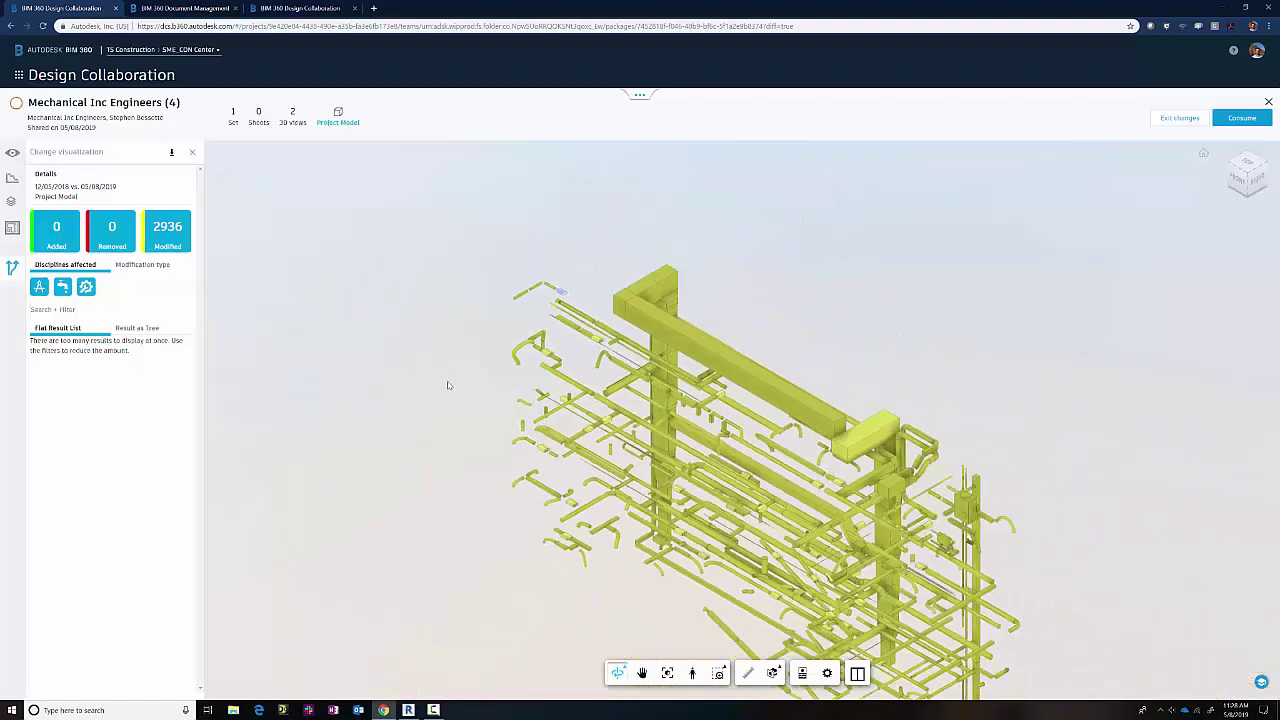
{"action": "middle_click_drag", "start_coordinate": [446, 386], "coordinate": [467, 310]}
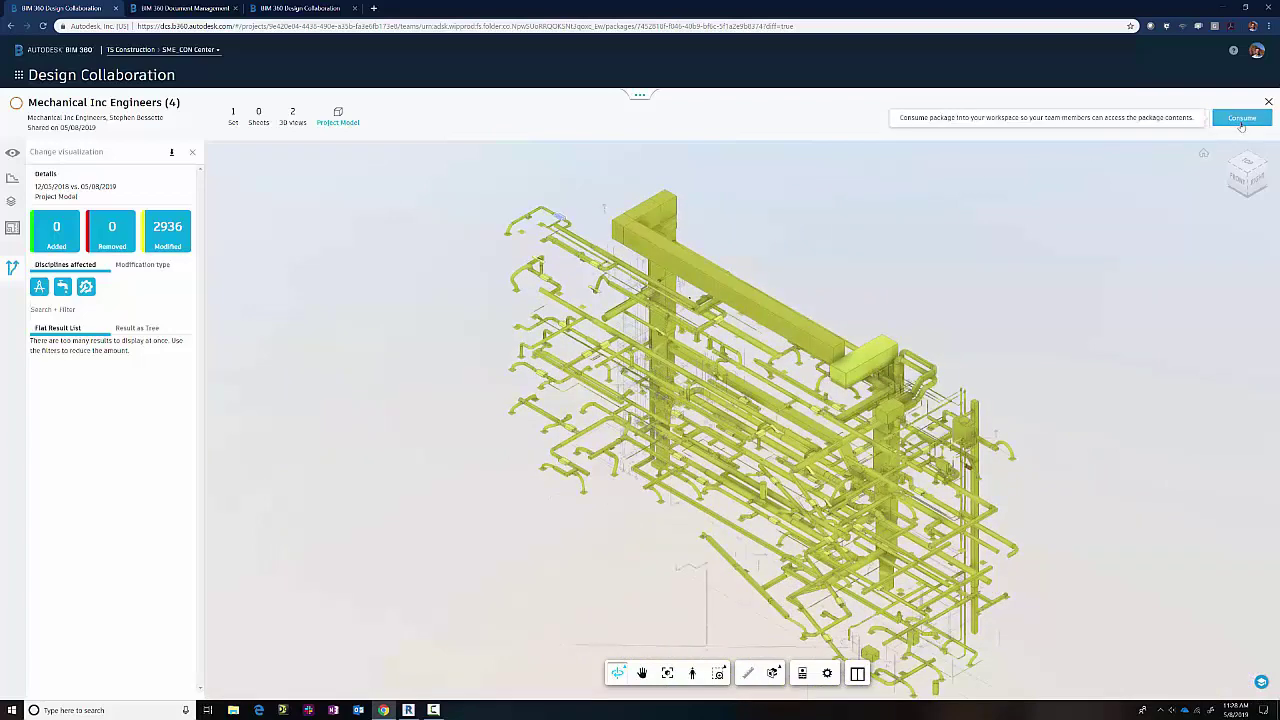
- Consume the Mechanical Inc Engineers (4) package into the Innovative Architects team space
{"action": "left_click", "coordinate": [1241, 120]}
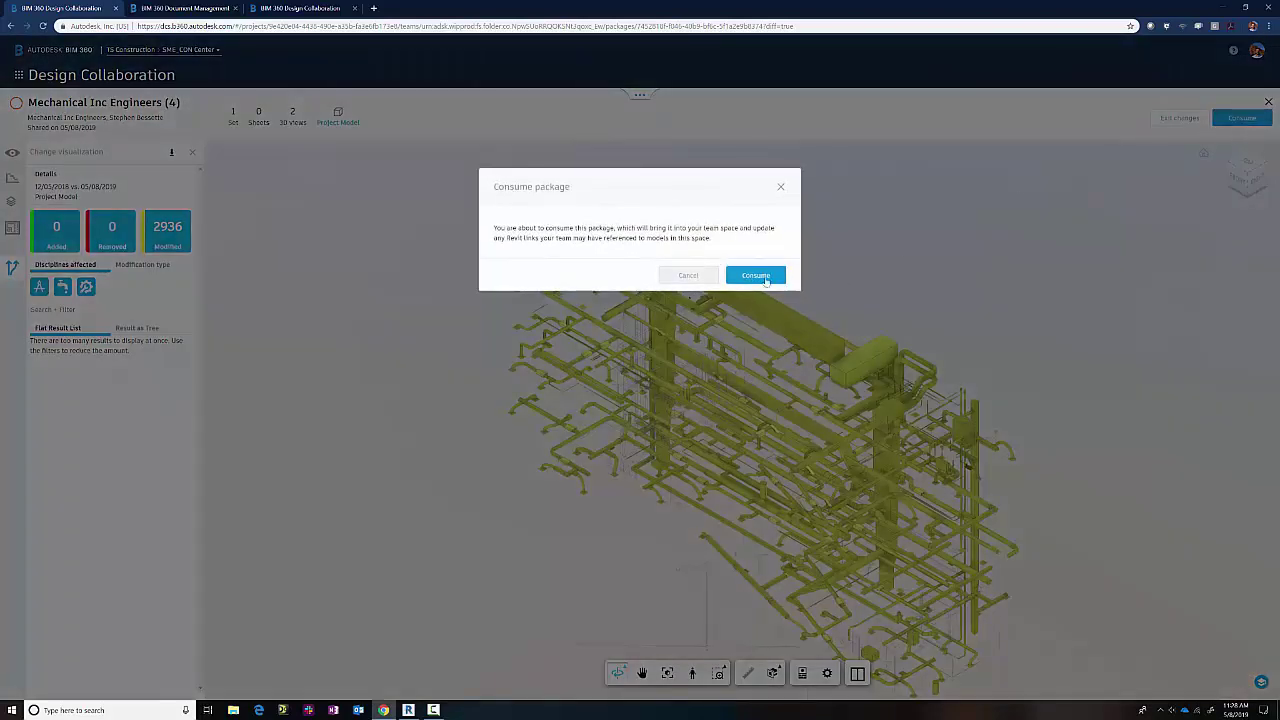
{"action": "left_click", "coordinate": [765, 278]}
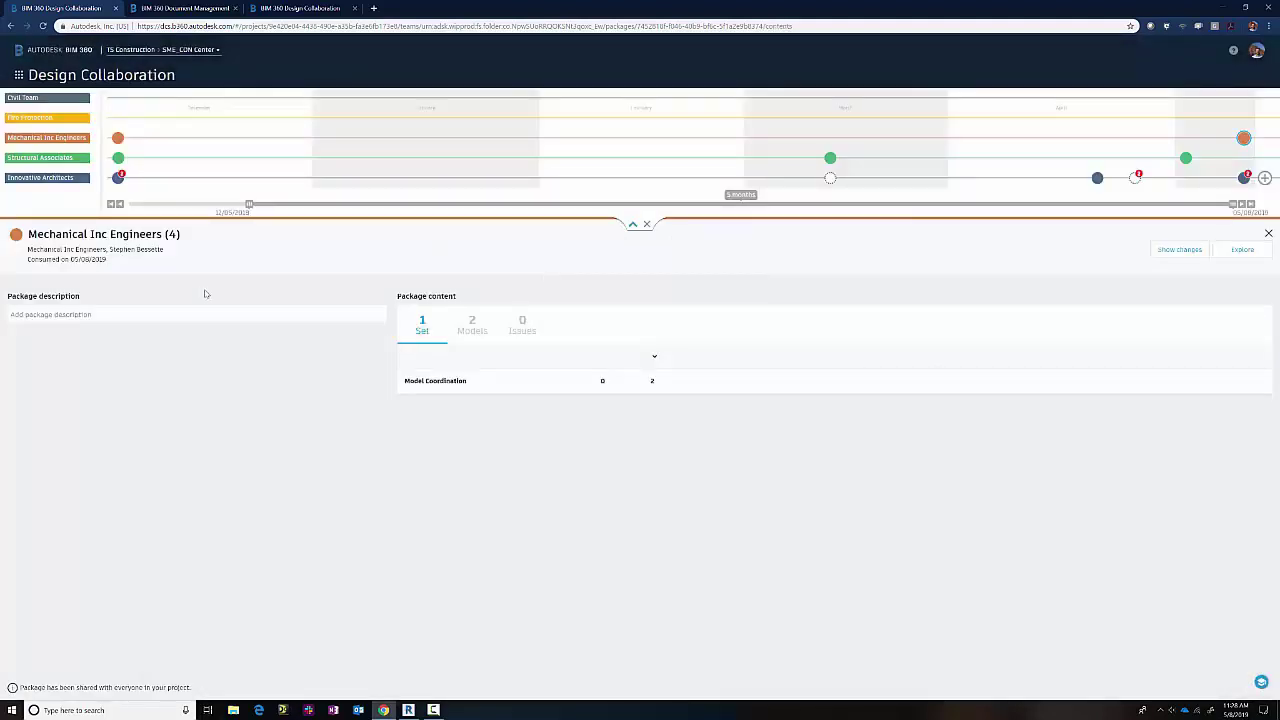
- In Document Management, view the Mechanical Inc Engineers models in the Consumed folder of Innovative Architects
{"action": "left_click", "coordinate": [176, 10]}
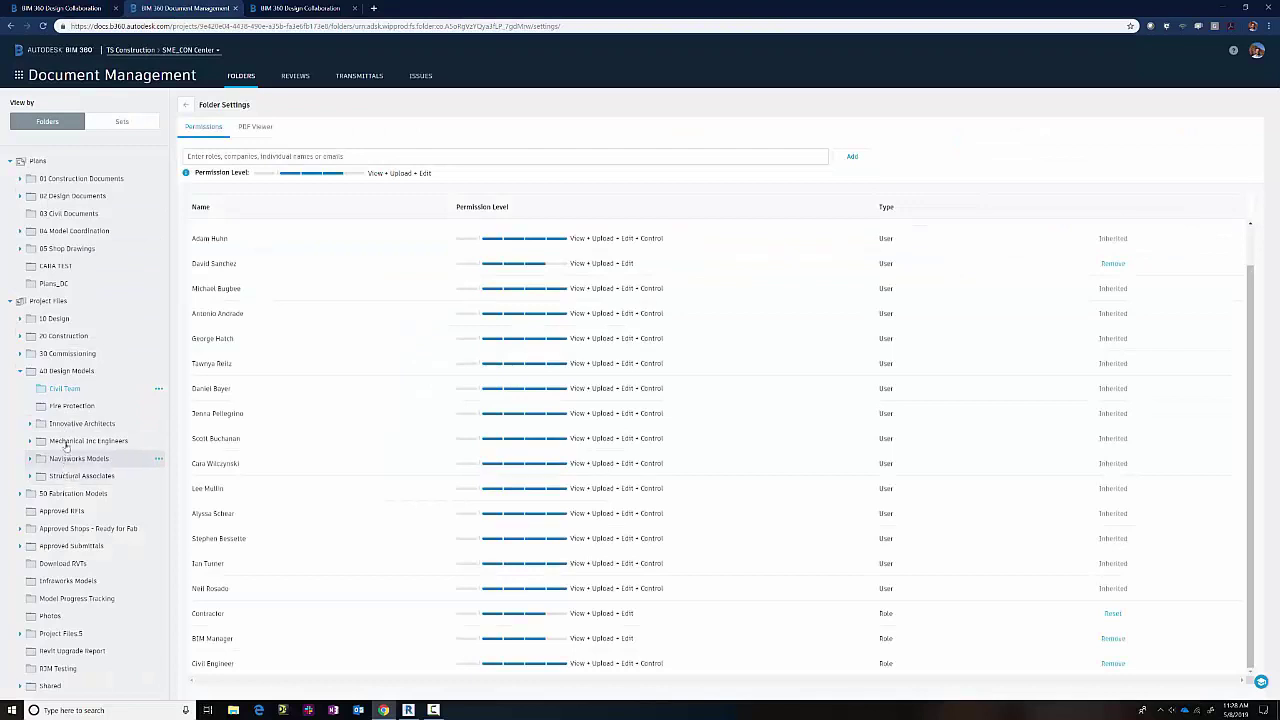
{"action": "left_click", "coordinate": [67, 426]}
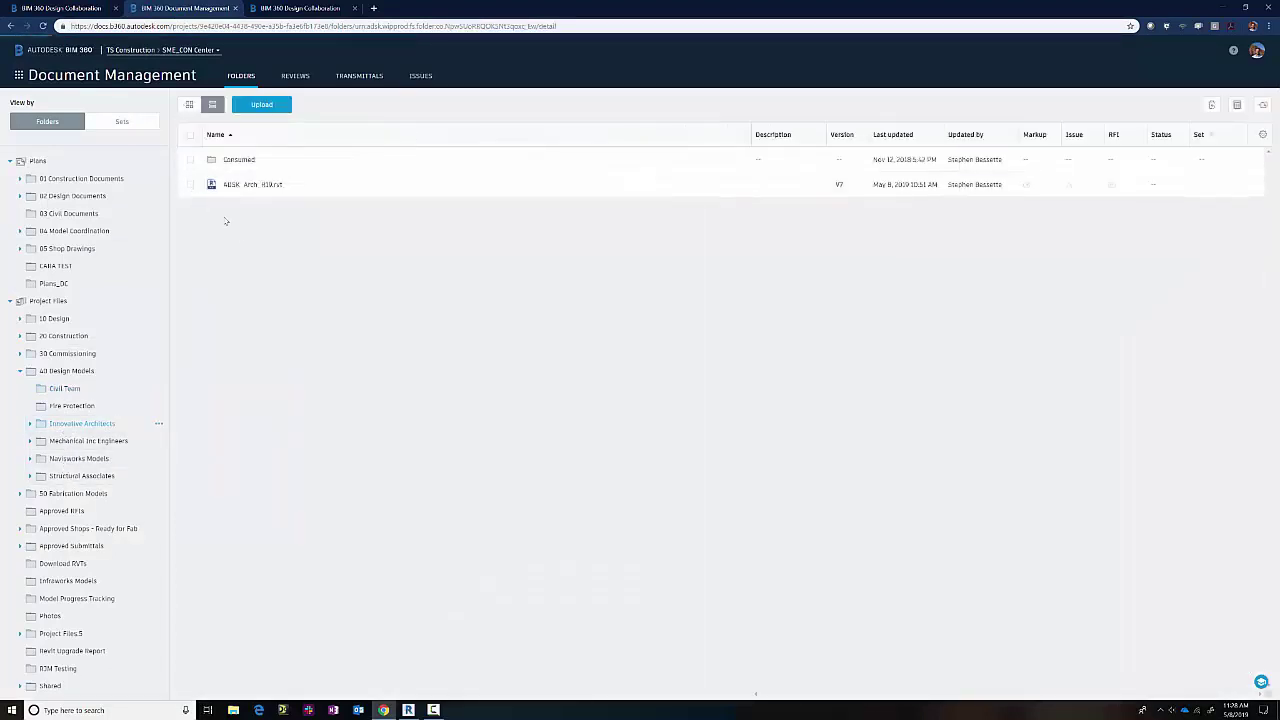
{"action": "left_click", "coordinate": [238, 160]}
{"action": "left_click", "coordinate": [240, 160]}
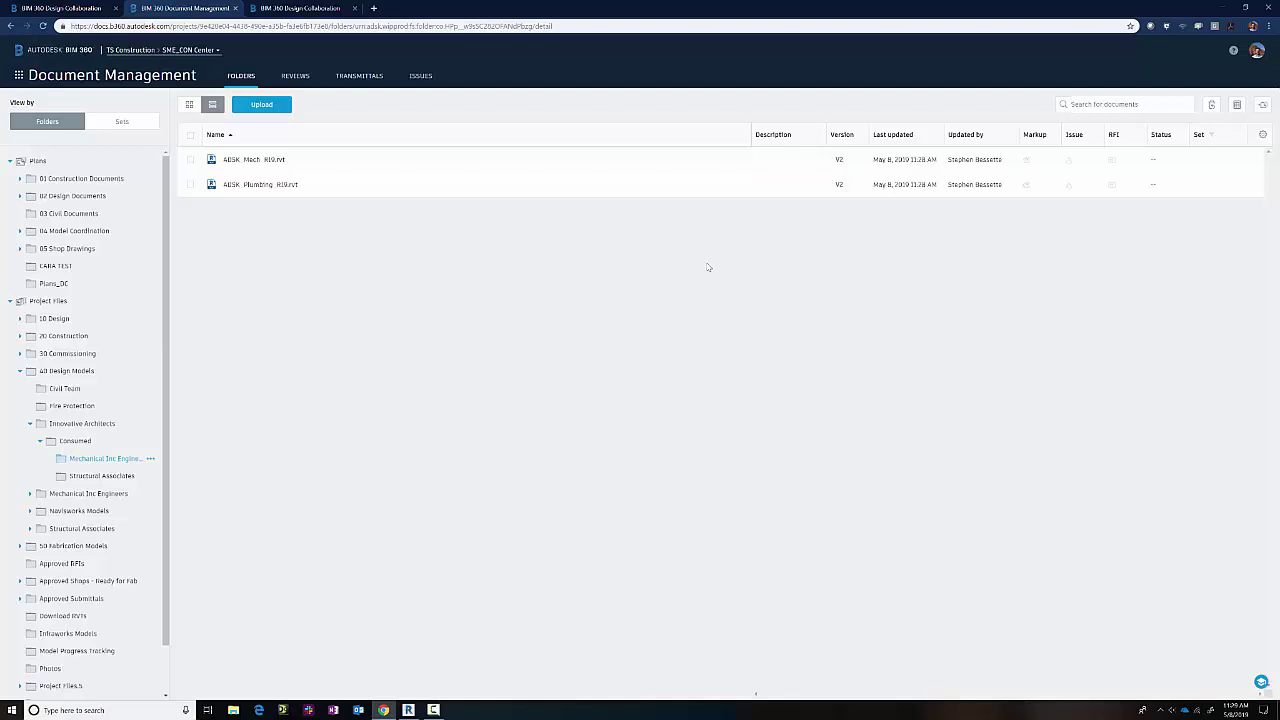
- Return to Design Collaboration, switch to the Mechanical Inc Engineers team and open the shared Architect Update 16 package
{"action": "left_click", "coordinate": [80, 12]}
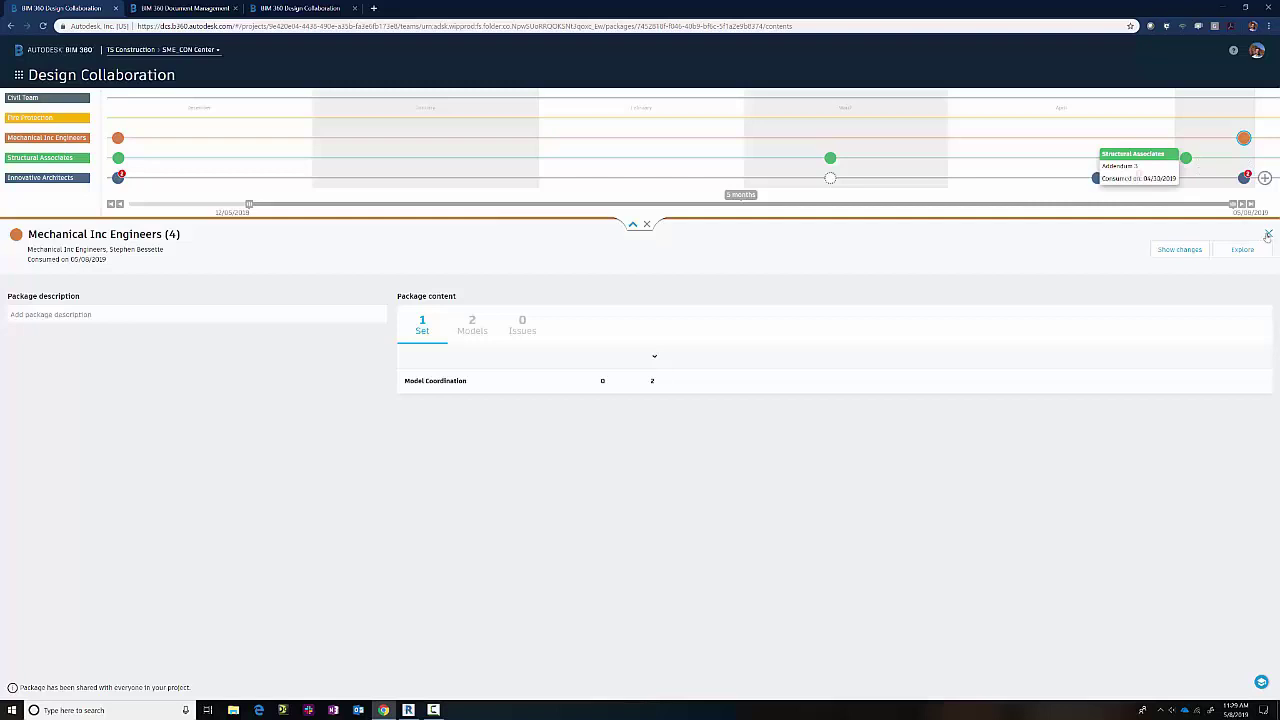
{"action": "left_click", "coordinate": [37, 140]}
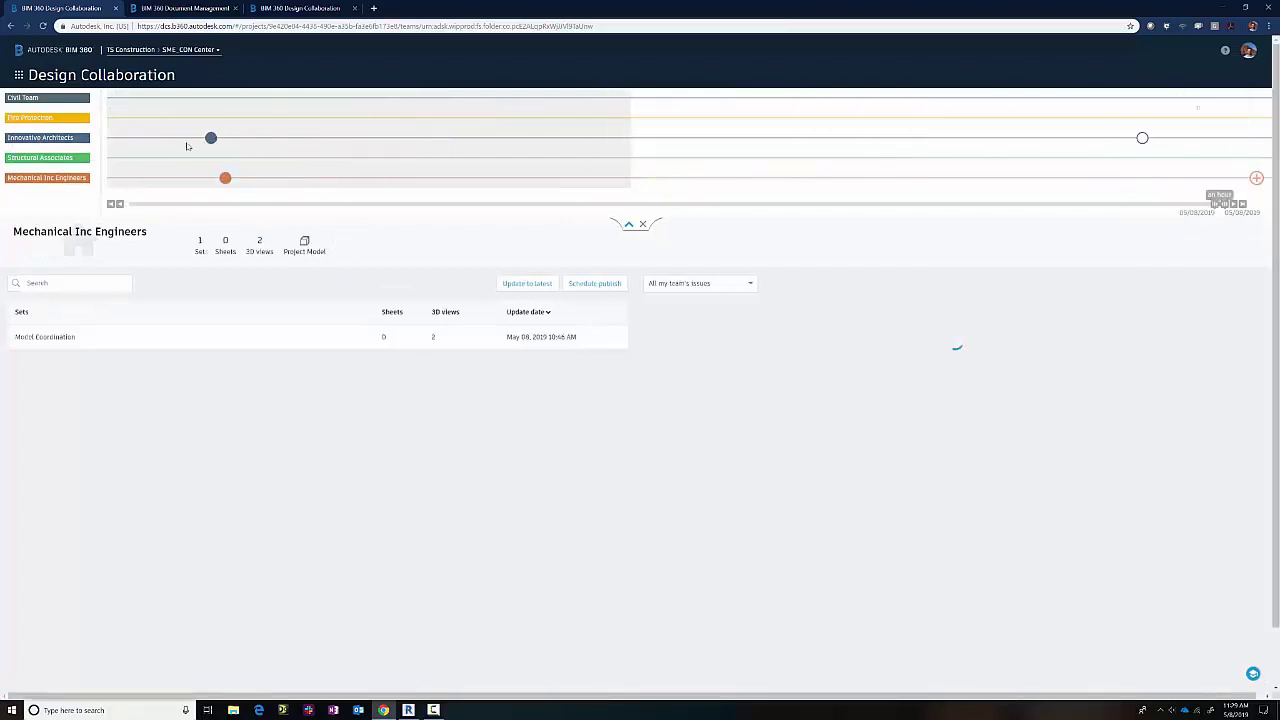
{"action": "left_click", "coordinate": [1149, 138]}
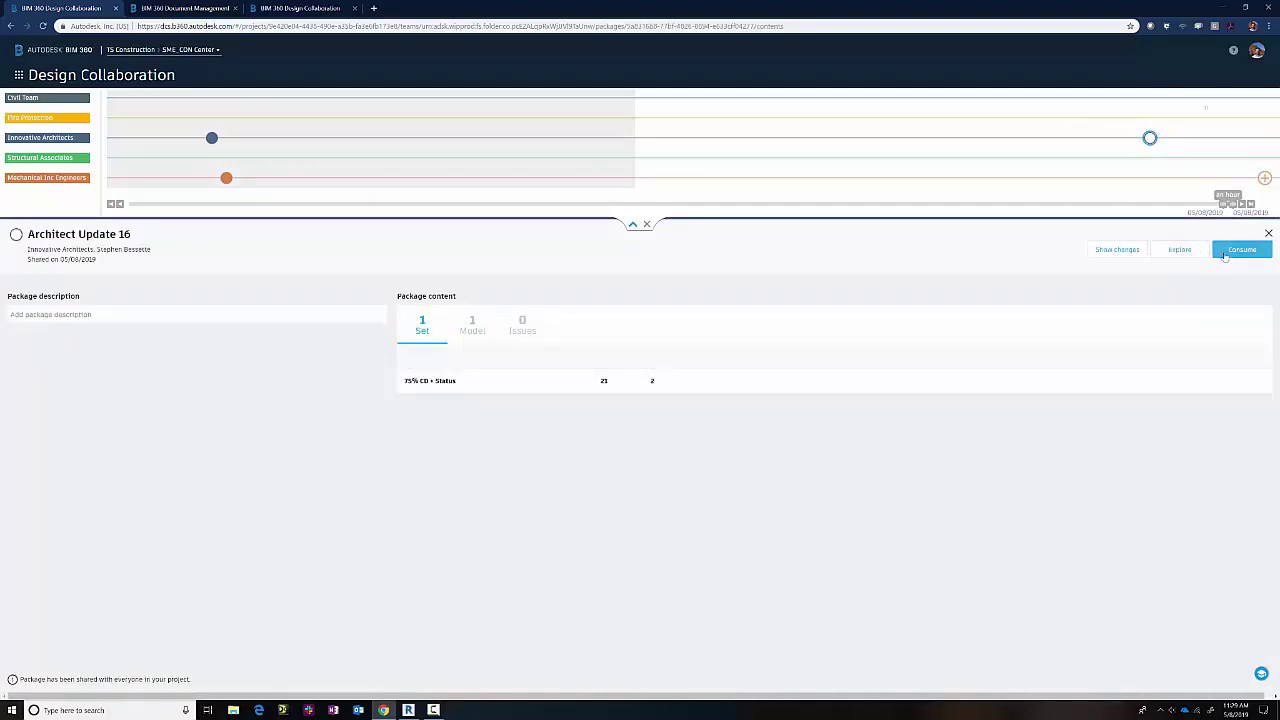
- Explore the Architect Update 16 package, viewing sheet A101 - First Floor Plan from the 75% CD + Status set, and close the viewer
{"action": "left_click", "coordinate": [1181, 250]}
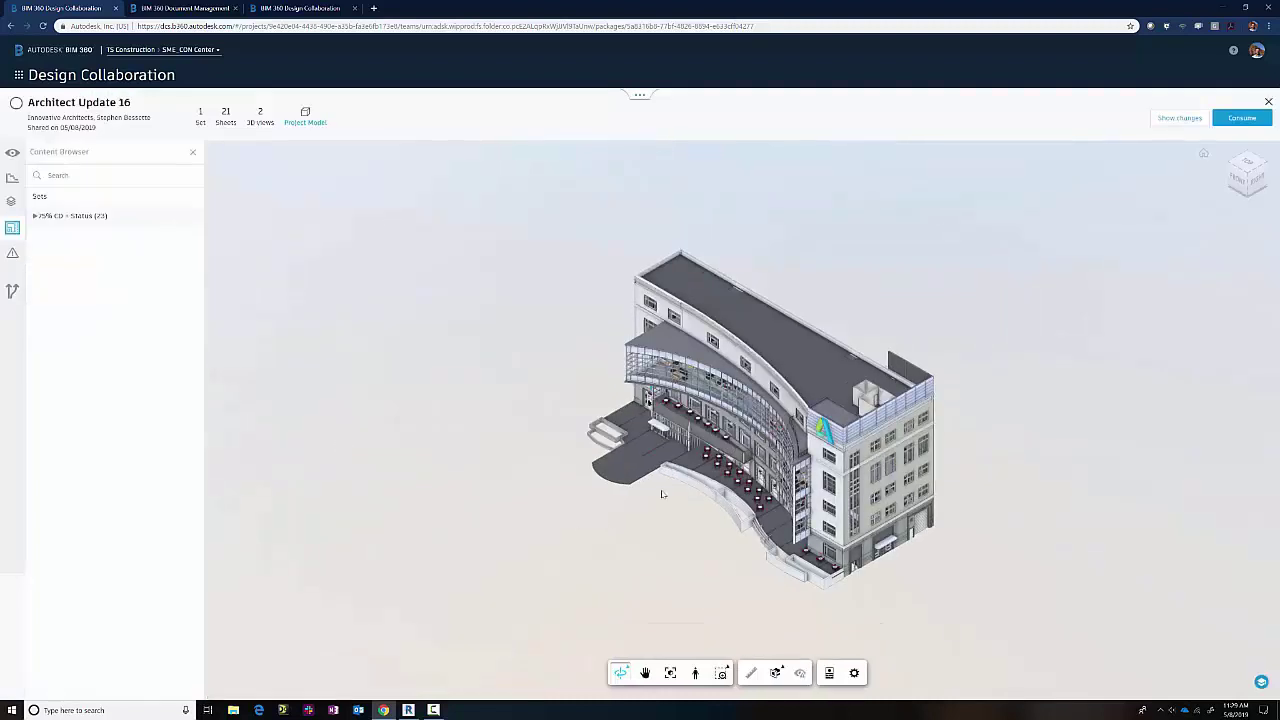
{"action": "left_click", "coordinate": [35, 216]}
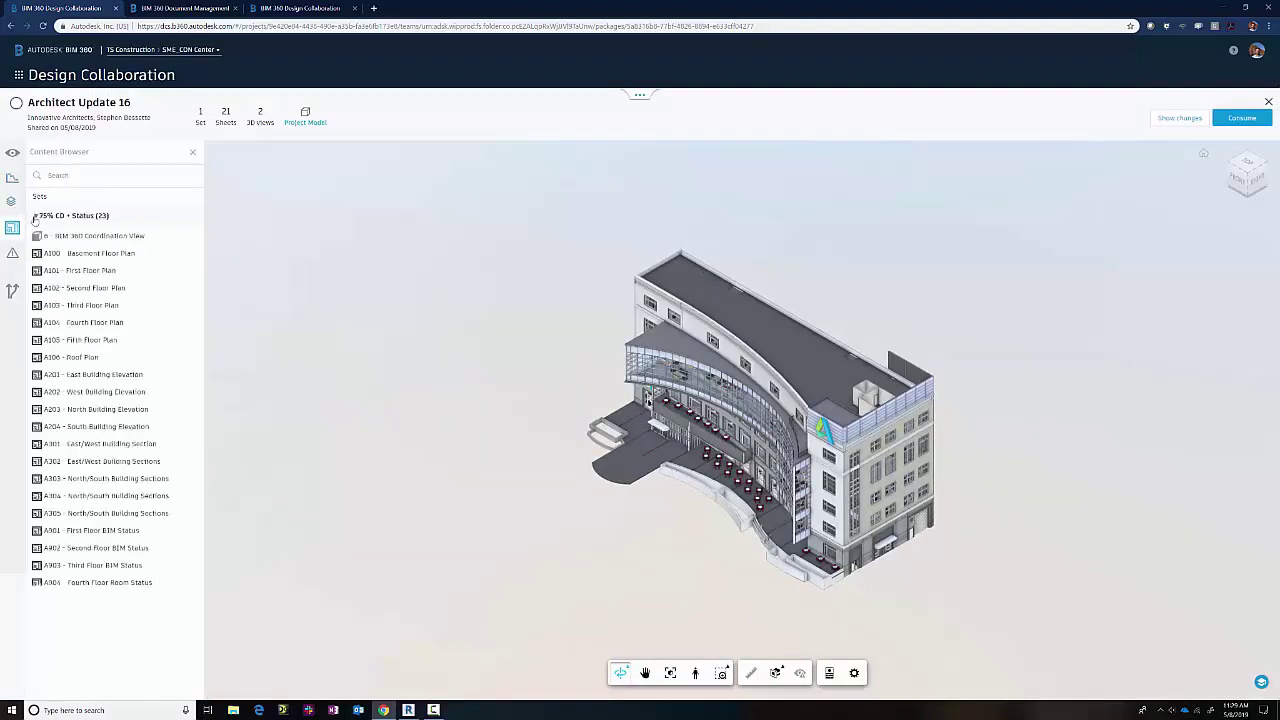
{"action": "left_click", "coordinate": [76, 271]}
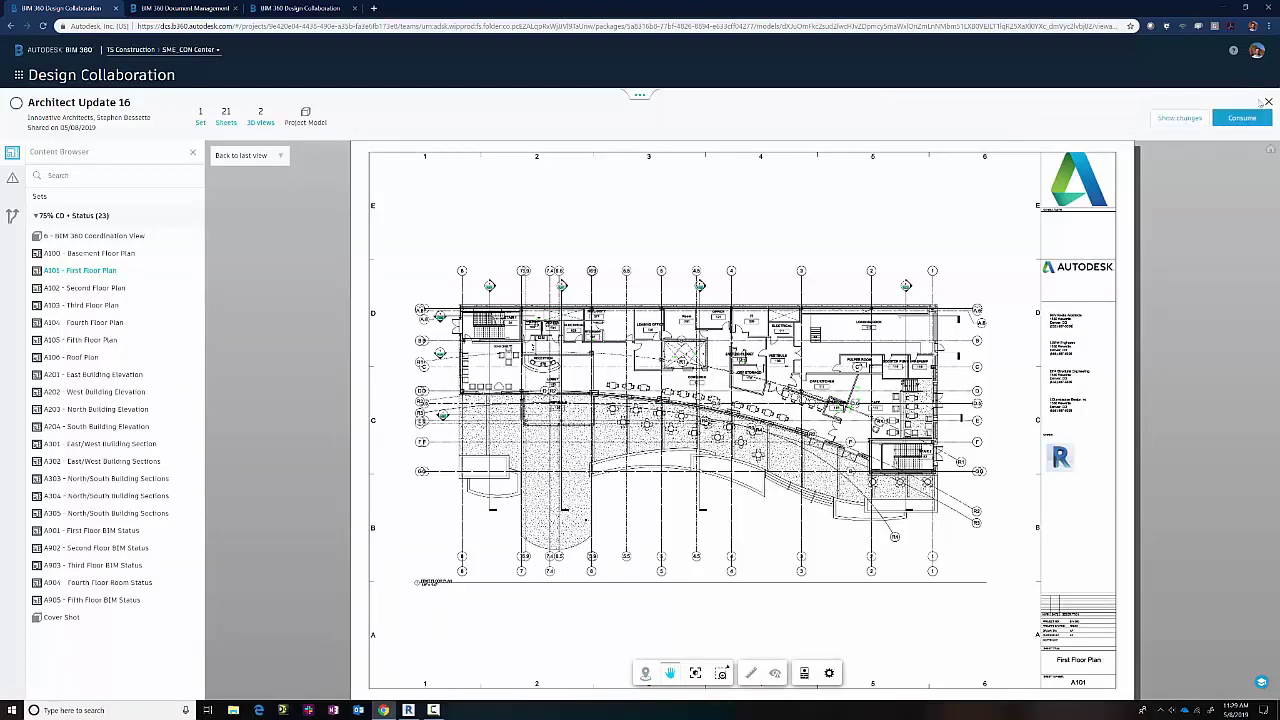
{"action": "left_click", "coordinate": [1268, 102]}
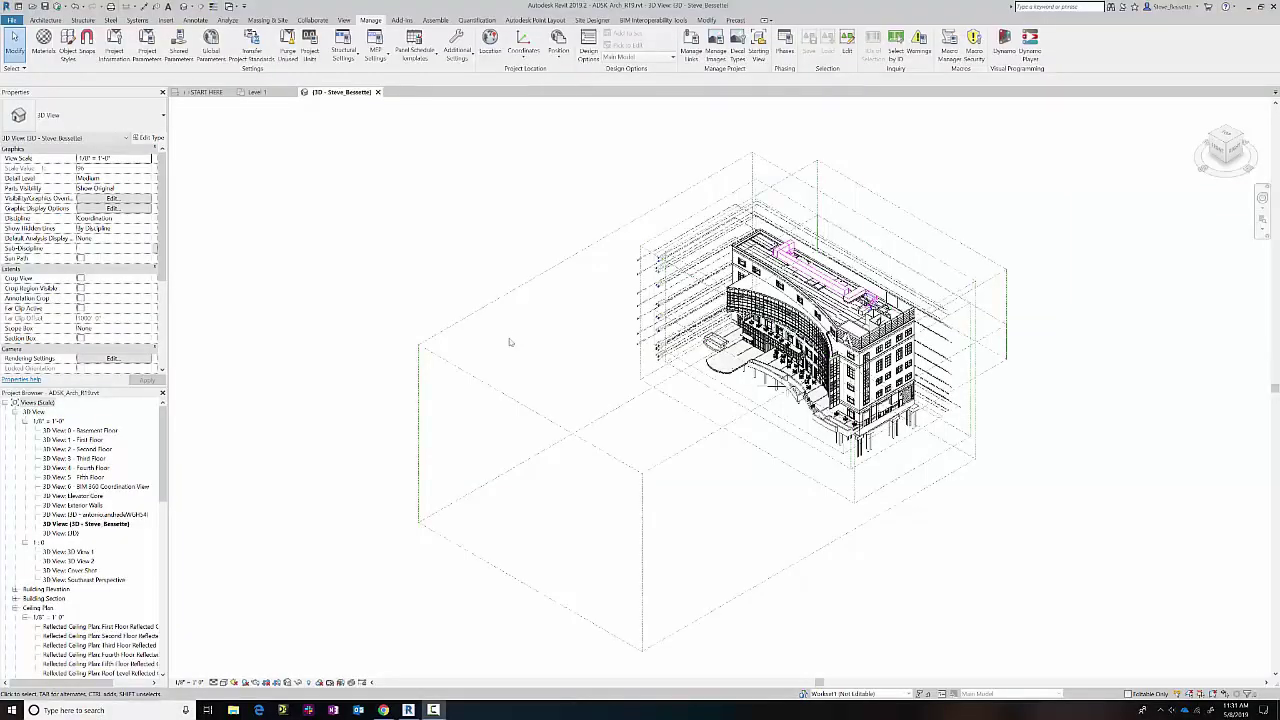
- Switch to Document Management in Chrome and view the Mechanical Inc Engineers folder under 40 Design Models, leaving the deleted items list
{"action": "left_click", "coordinate": [383, 710]}
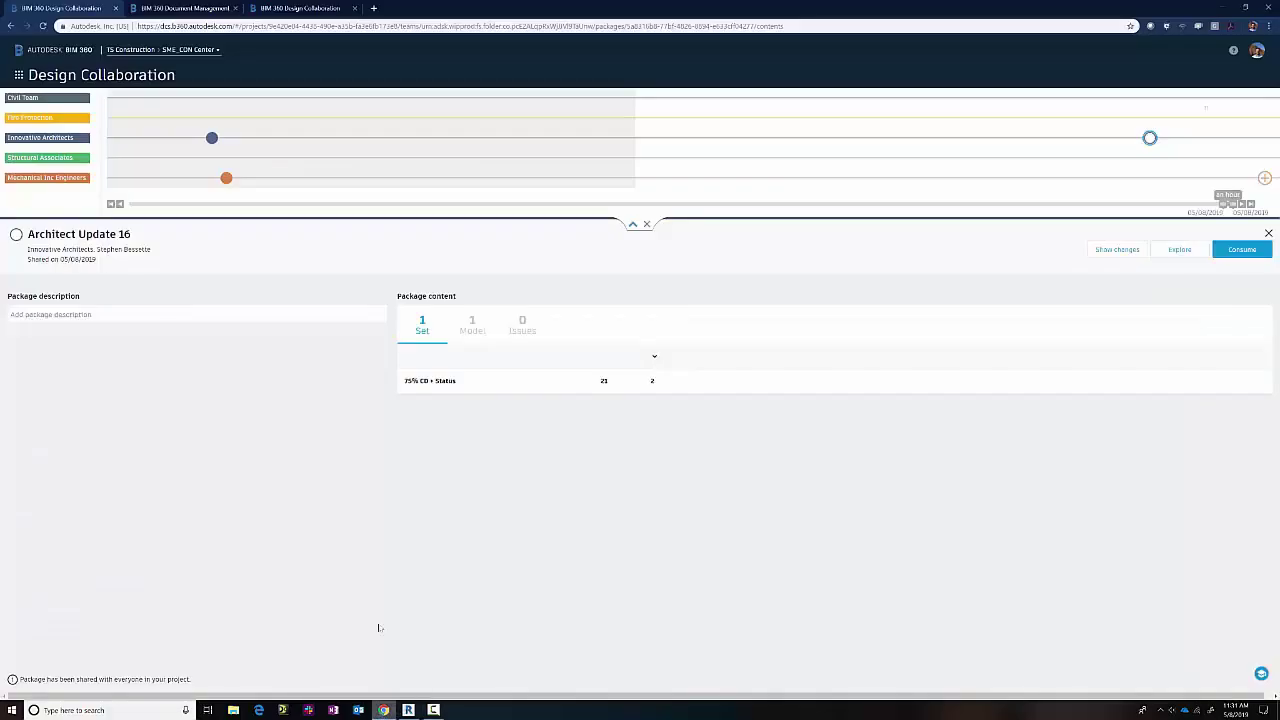
{"action": "left_click", "coordinate": [155, 8]}
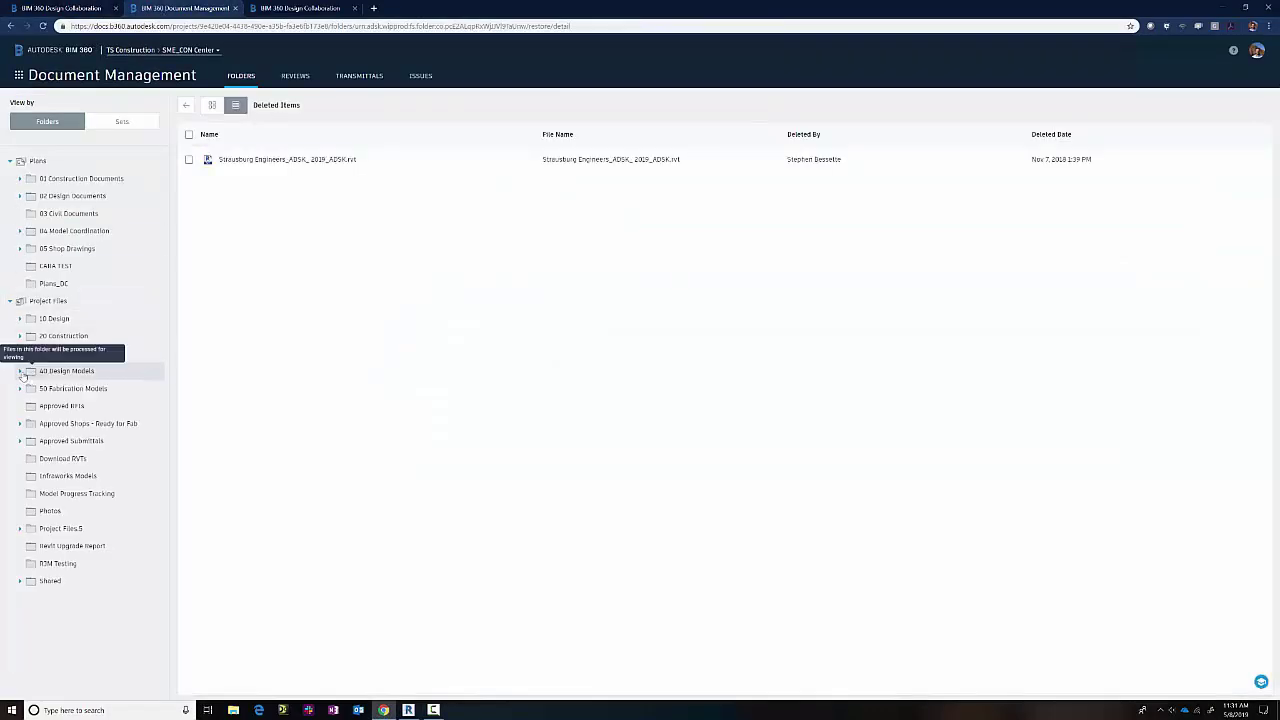
{"action": "left_click", "coordinate": [20, 372]}
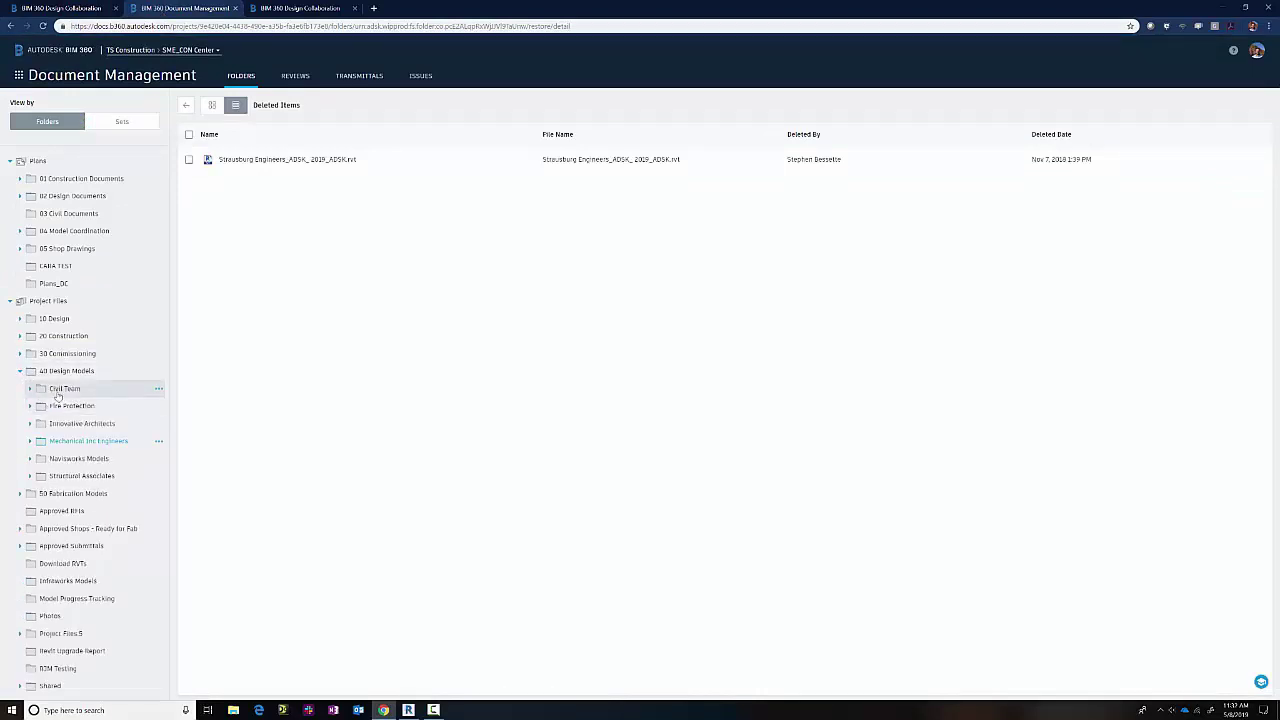
{"action": "left_click", "coordinate": [186, 105]}
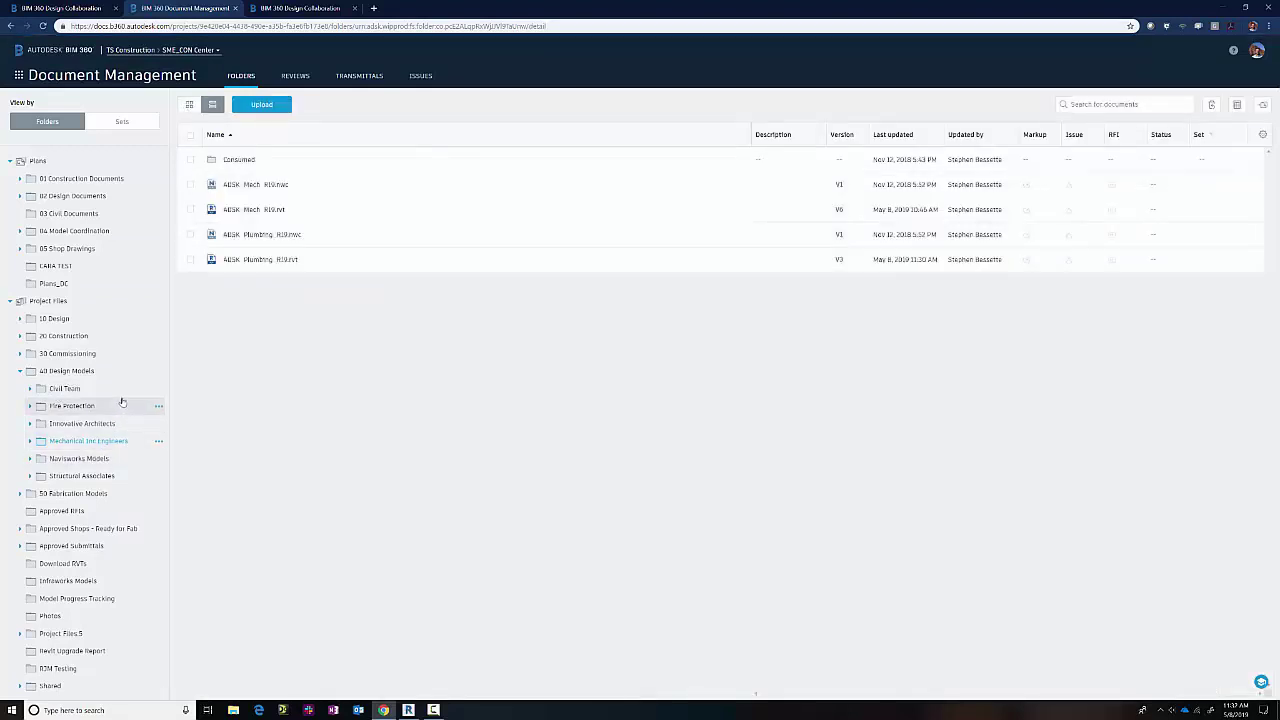
- Check the Design Collaboration team list in Project Admin, and widen the package timeline to cover all teams' earlier packages
{"action": "left_click", "coordinate": [297, 9]}
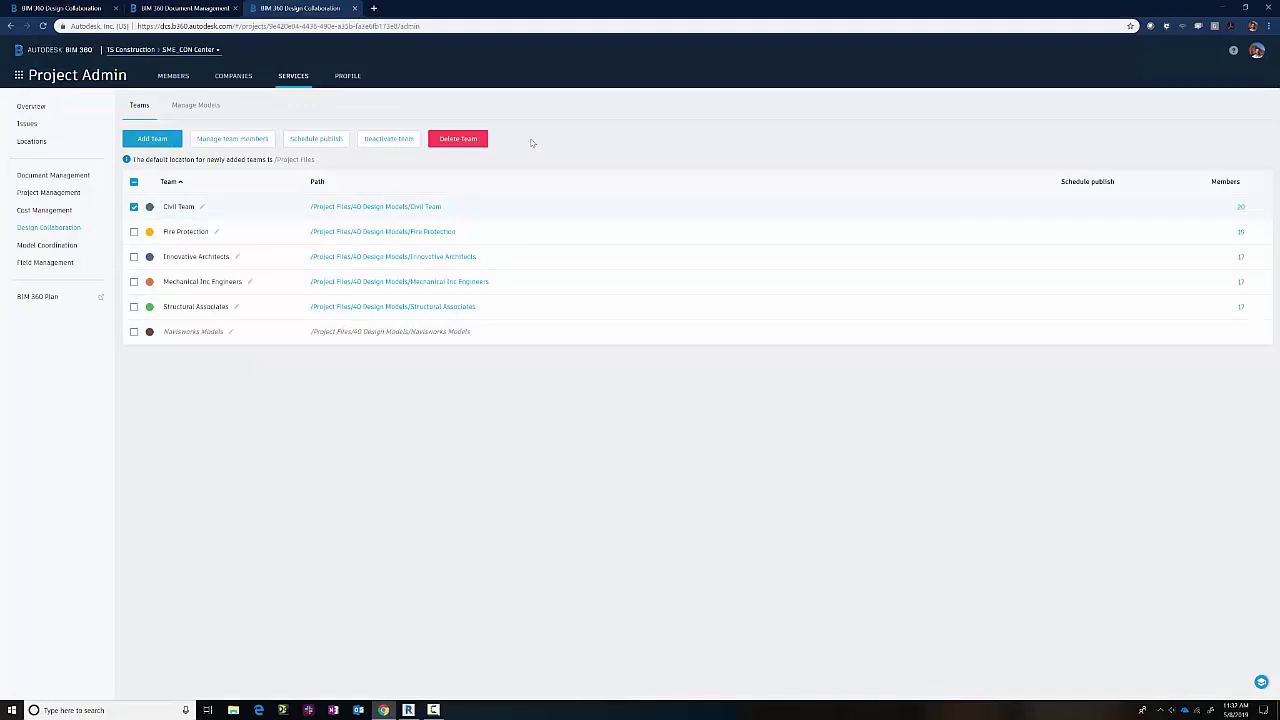
{"action": "left_click", "coordinate": [88, 9]}
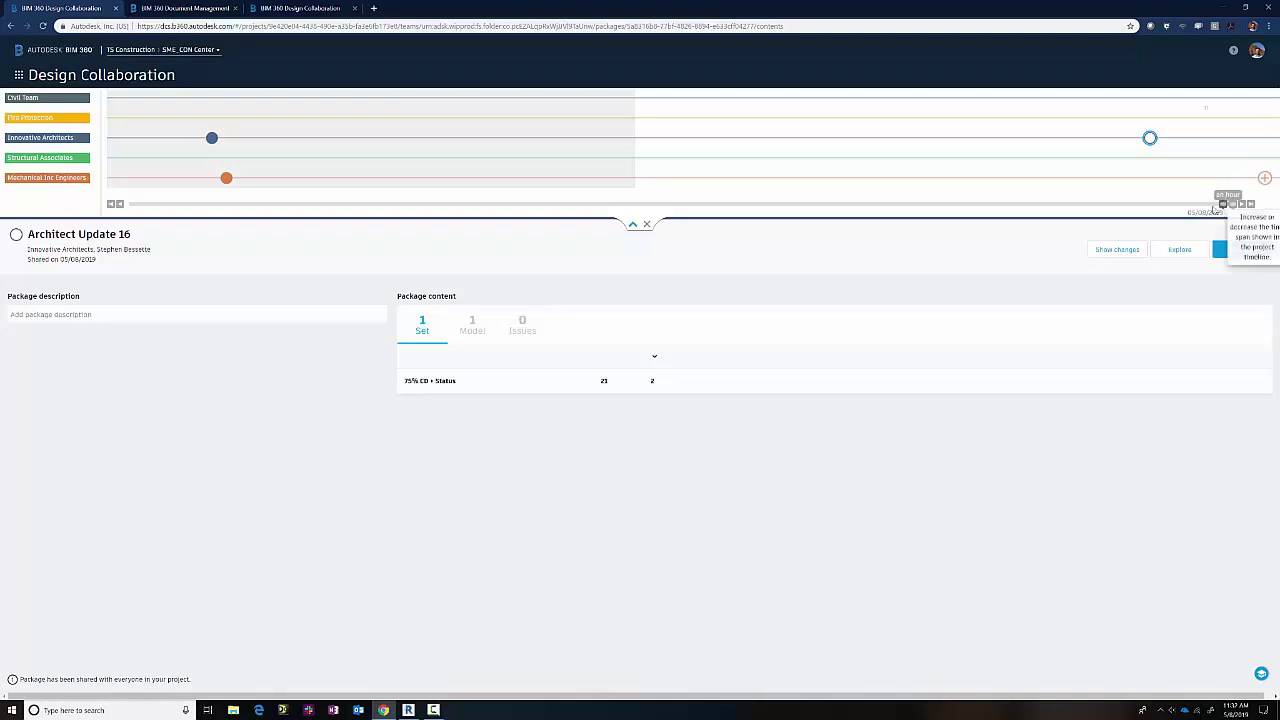
{"action": "left_click", "coordinate": [1222, 204]}
{"action": "left_click", "coordinate": [1222, 204]}
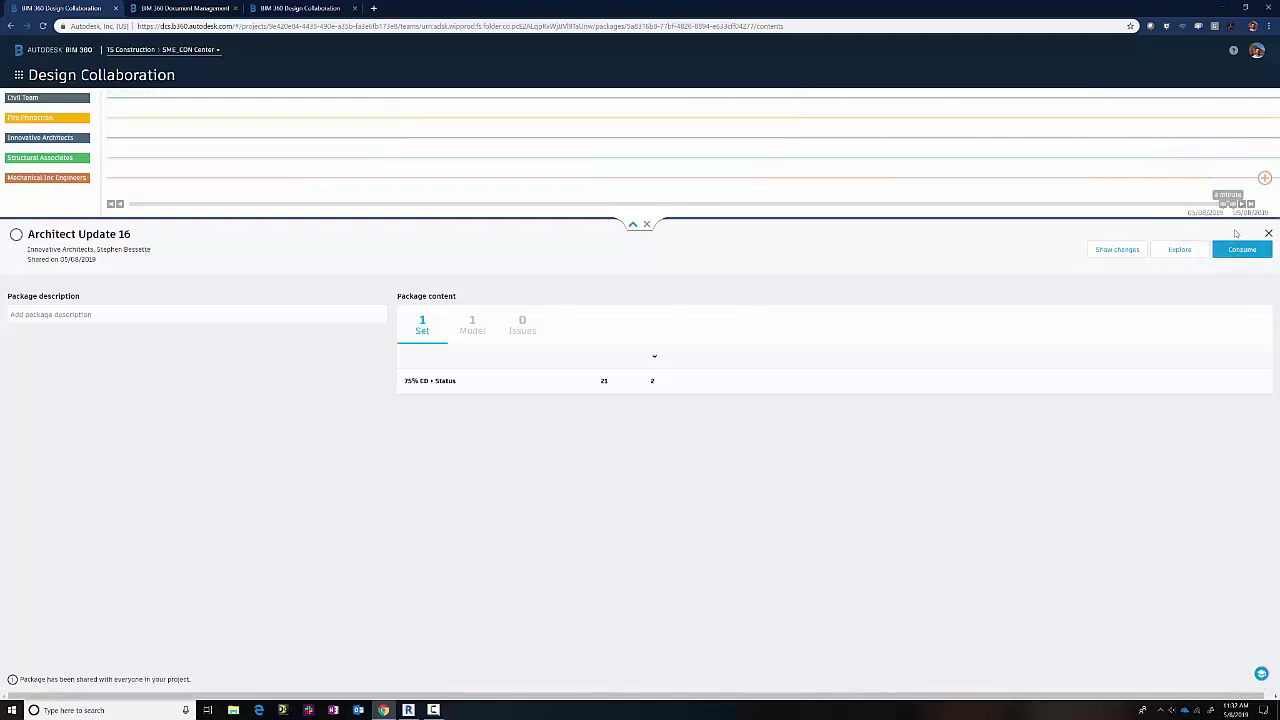
{"action": "left_click", "coordinate": [1228, 204]}
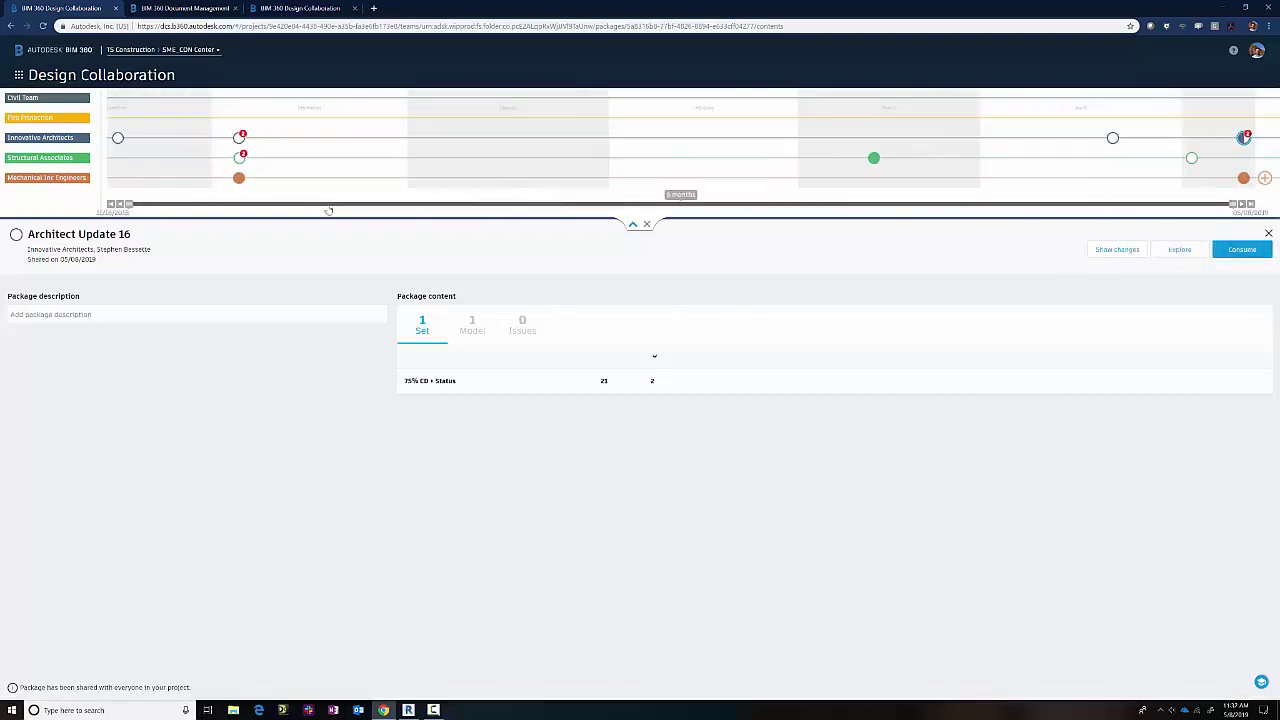